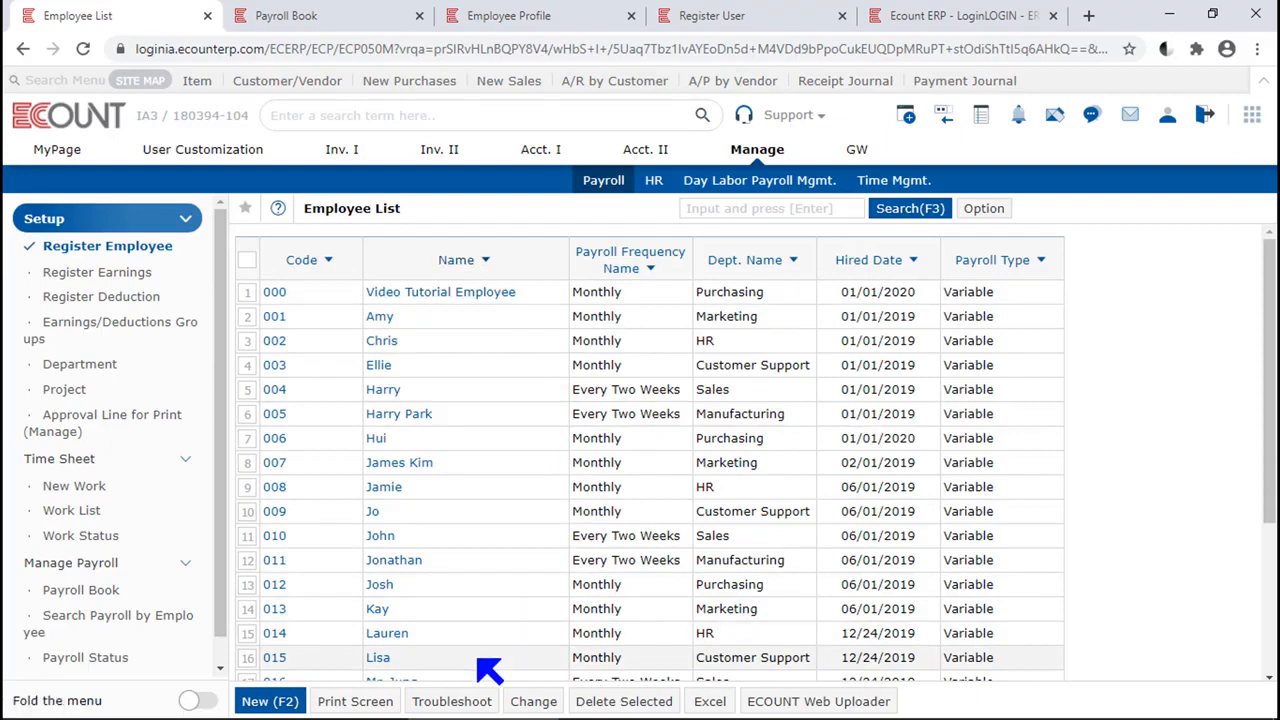
Open a blank employee registration form, view its general fields and close it.
left_click(272, 703)
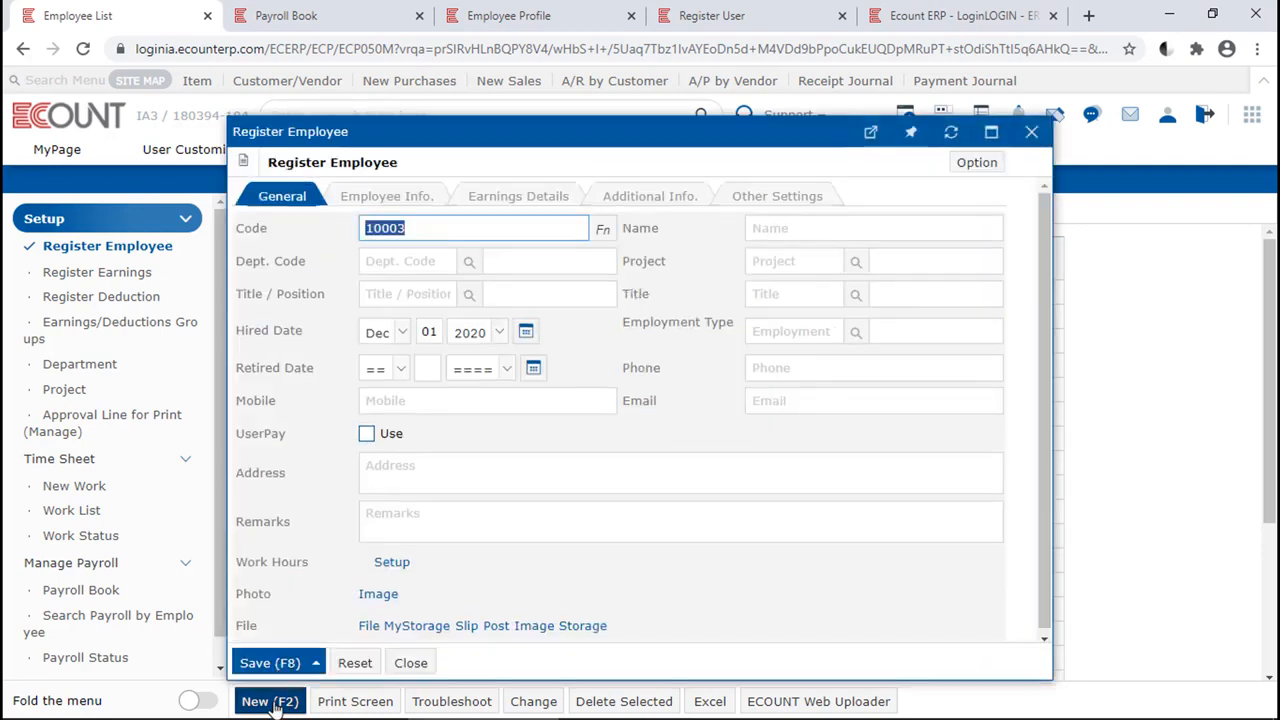
left_click(410, 663)
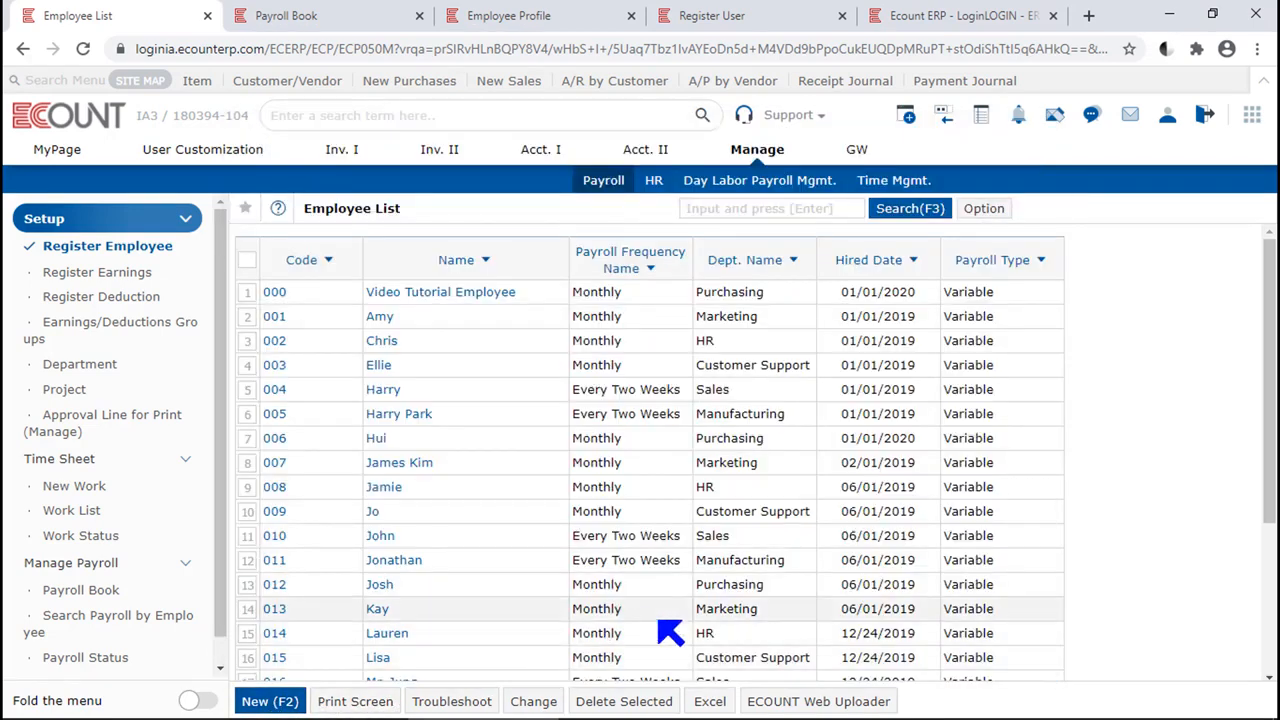
View the ECOUNT Web Uploader's Modify Employee Data table with the default fields applied, and close the uploader.
left_click(790, 701)
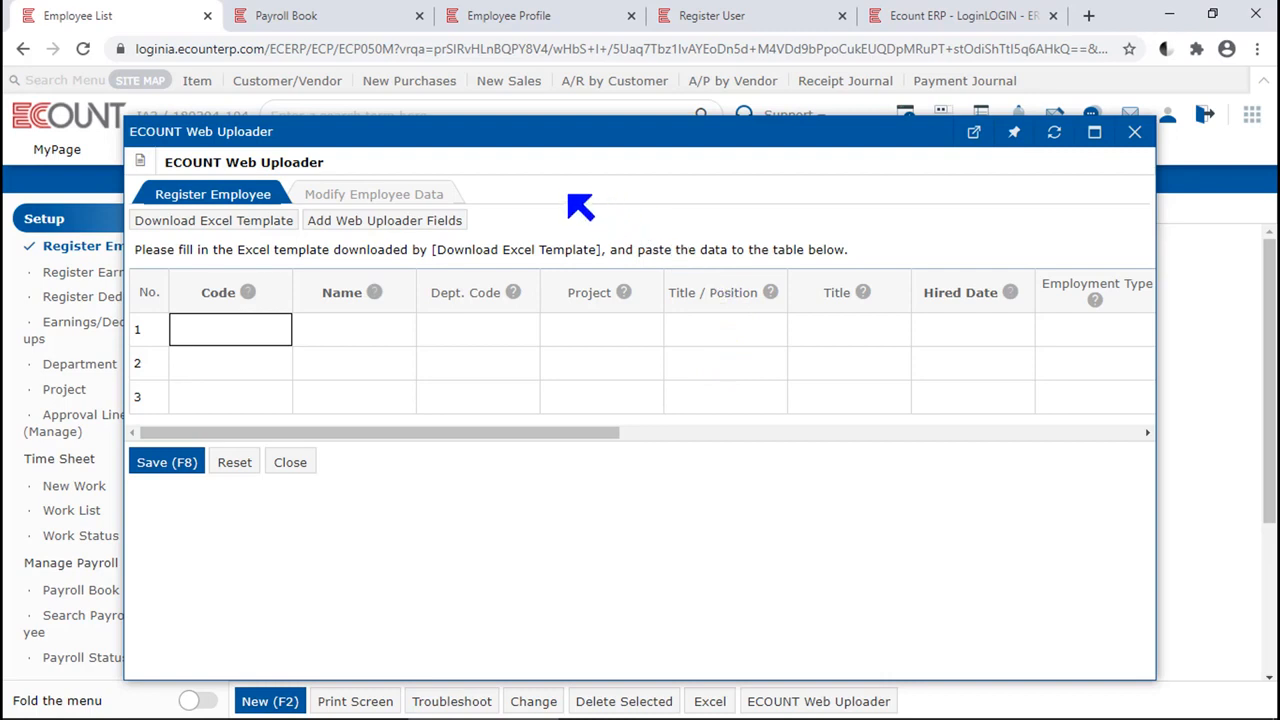
left_click(424, 196)
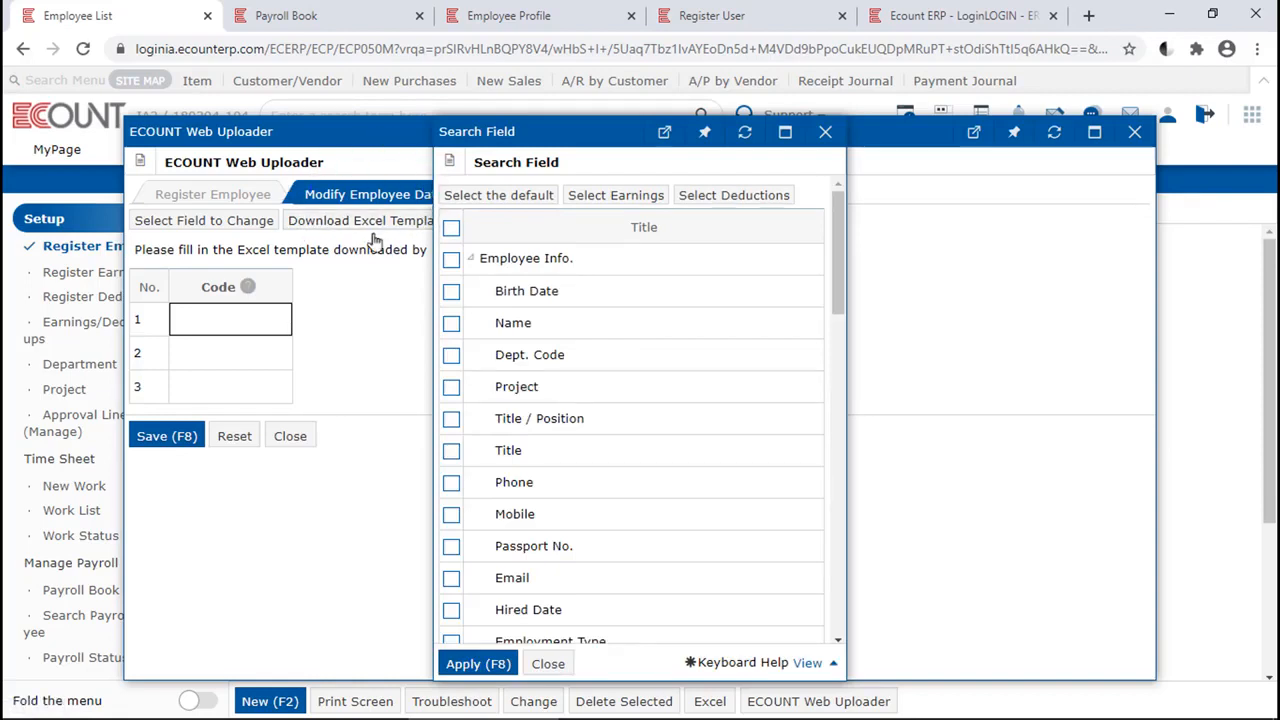
left_click(463, 197)
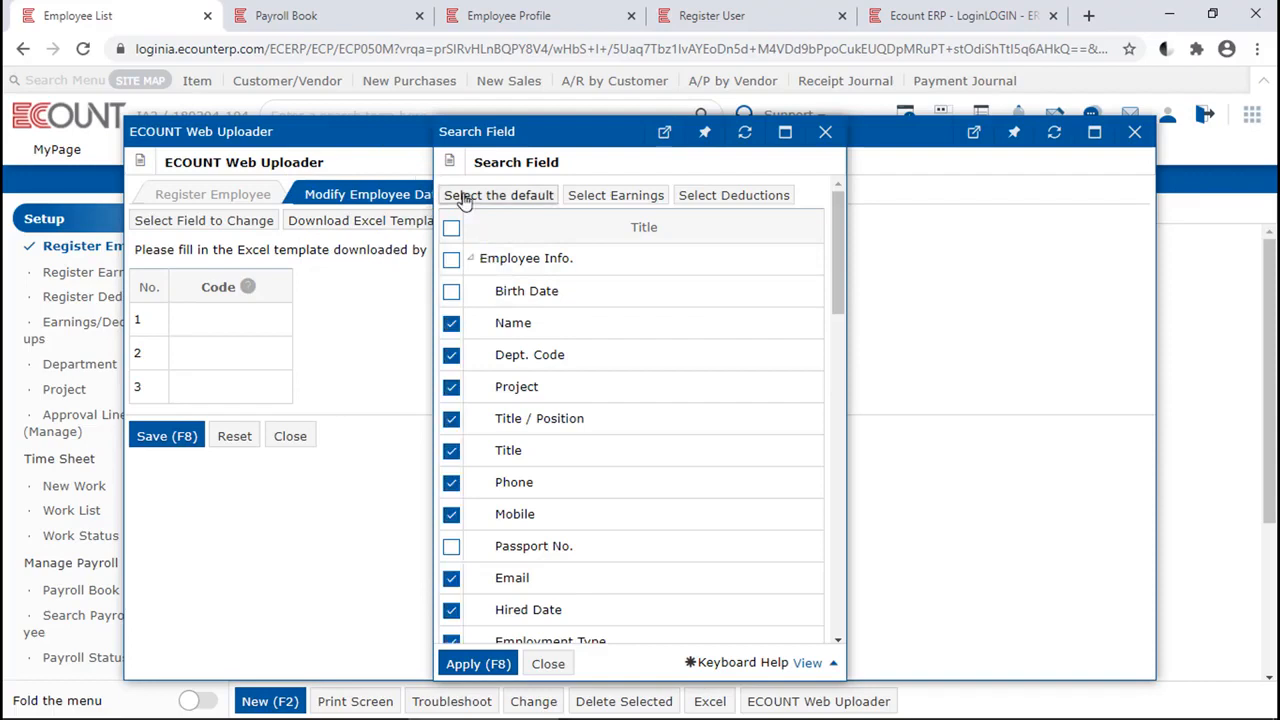
left_click(482, 664)
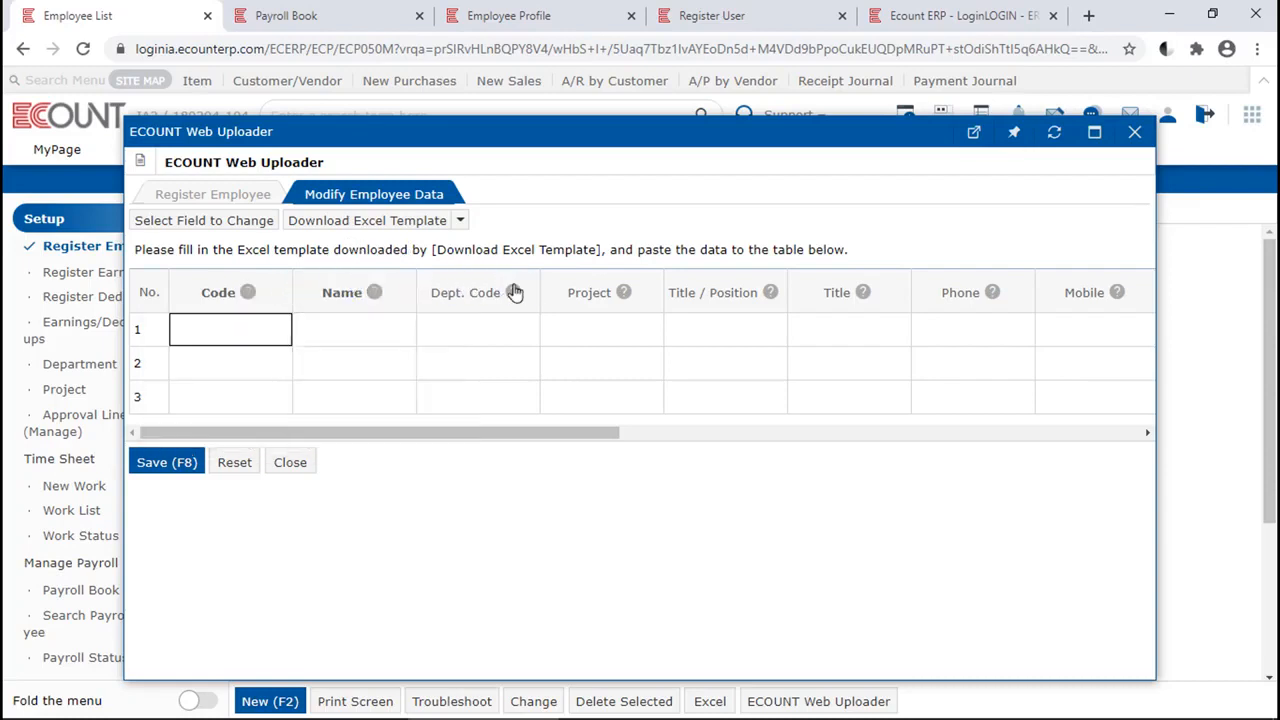
mouse_move(622, 297)
left_click(265, 340)
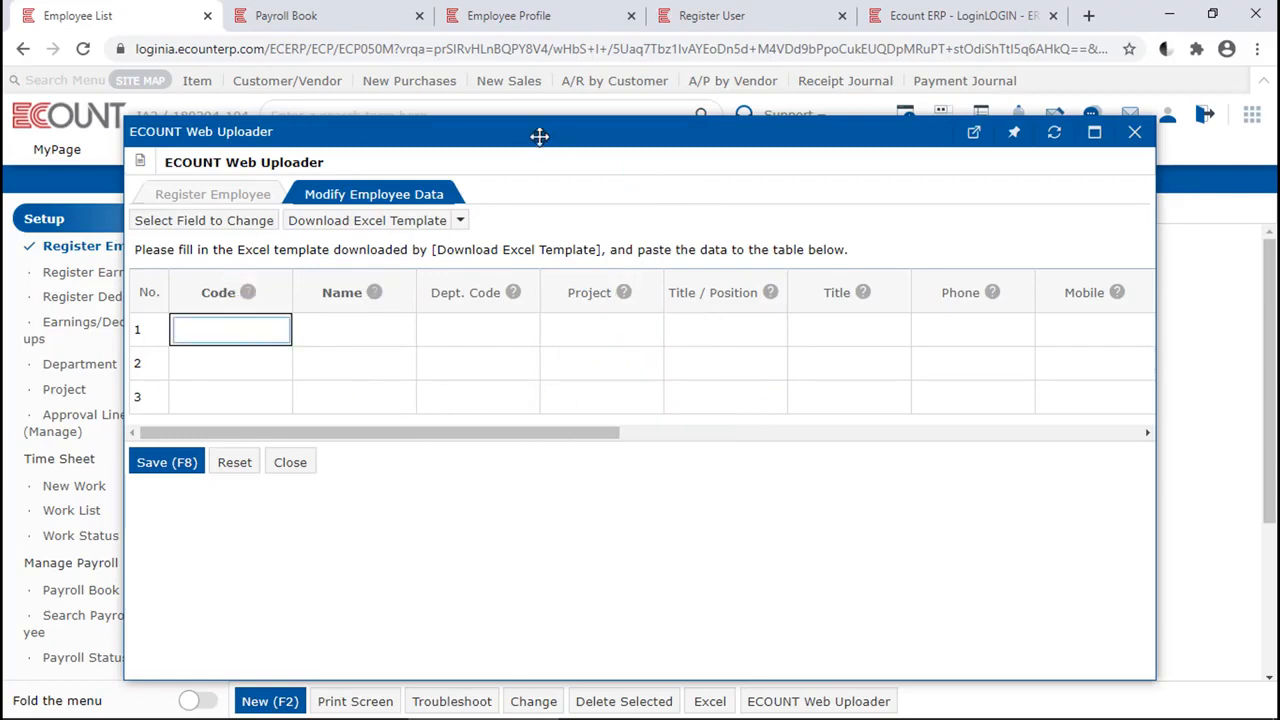
left_click(612, 497)
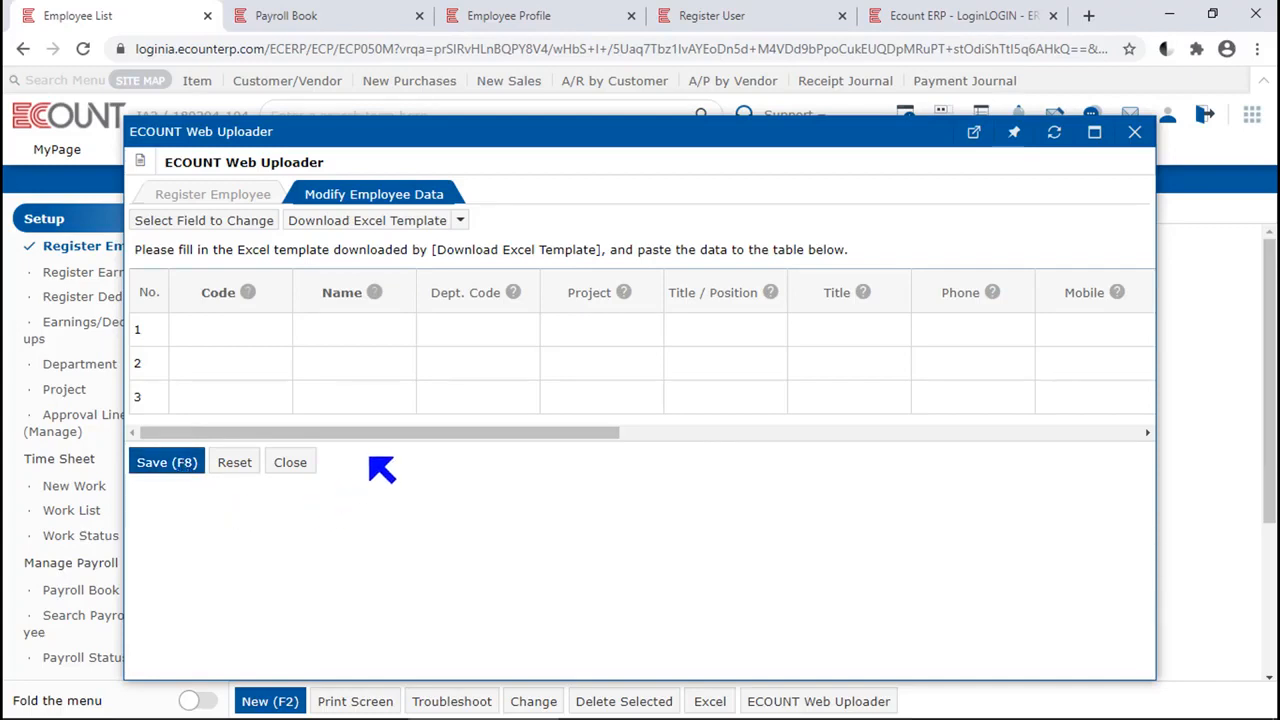
left_click(293, 462)
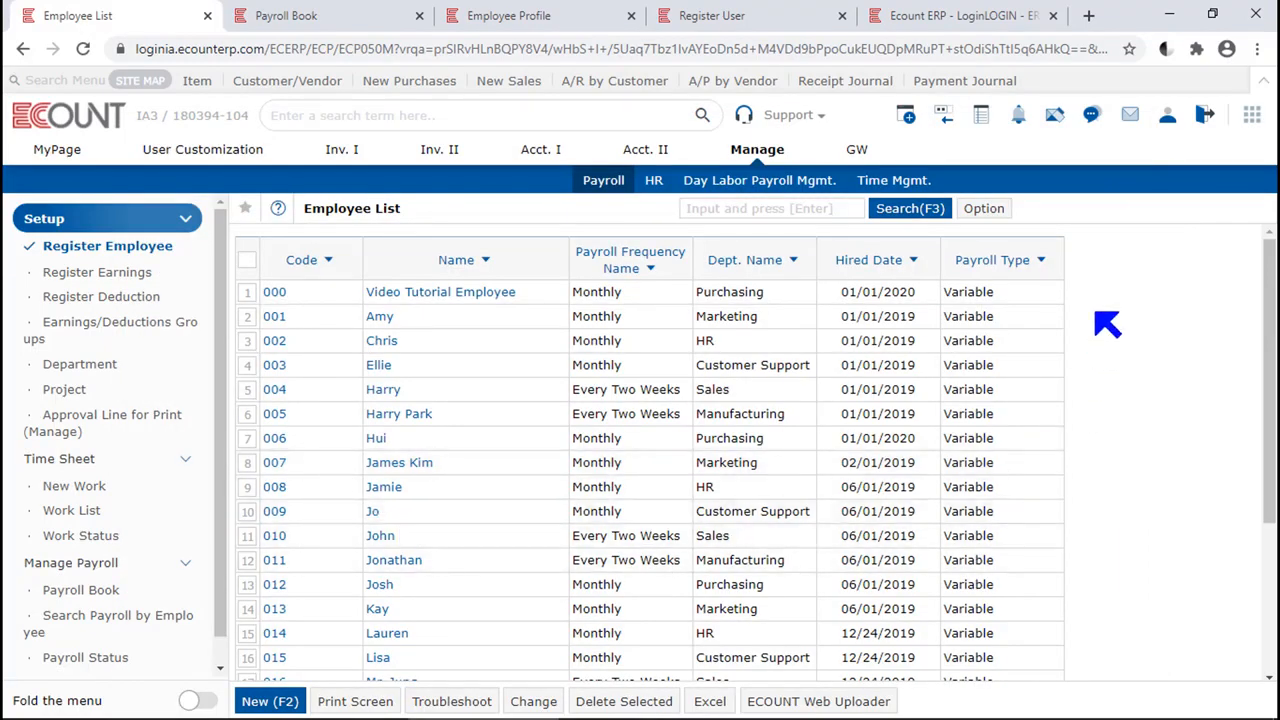
View the Search Template settings of the employee list and close them.
left_click(981, 212)
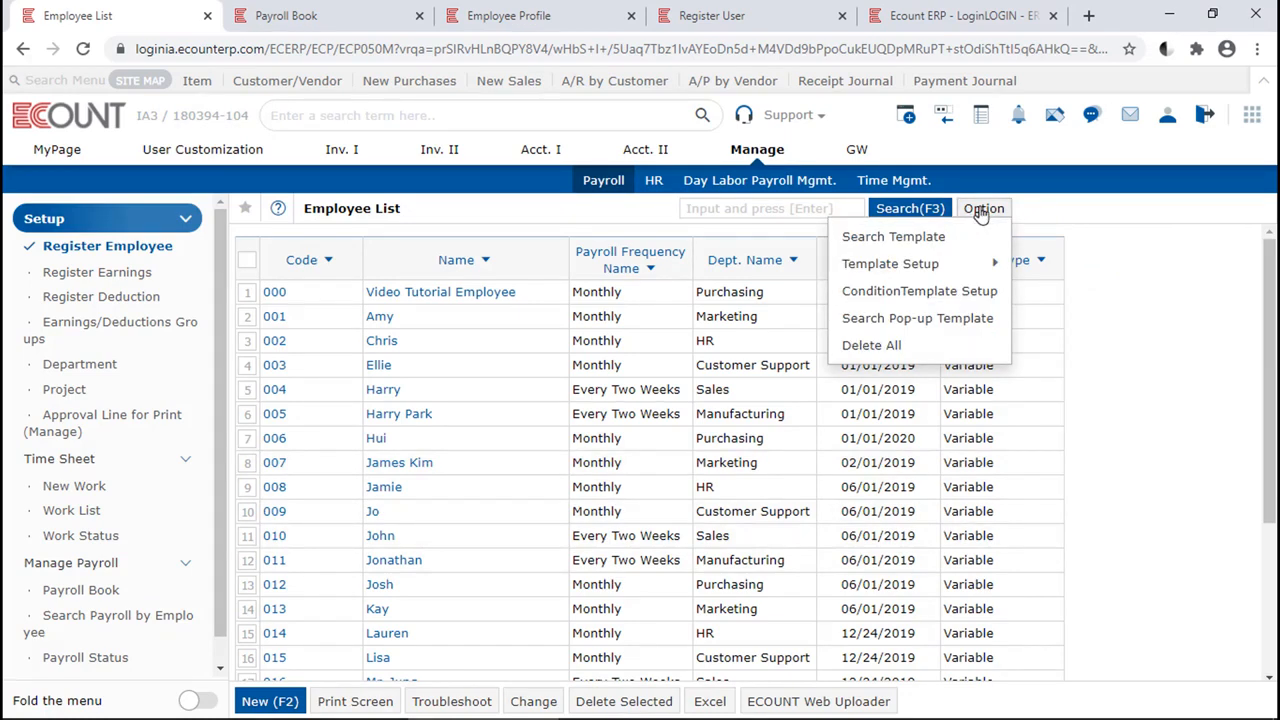
left_click(979, 236)
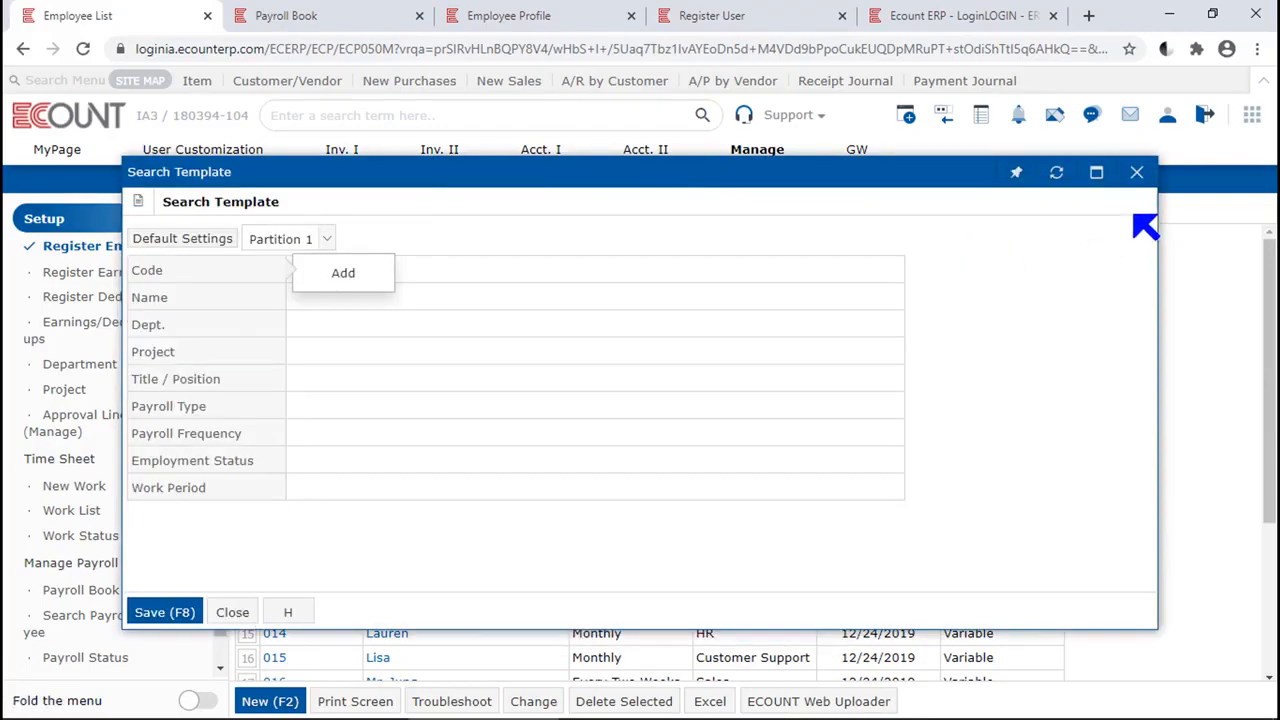
left_click(1136, 172)
View the employee list's search conditions and its available templates, and close the search form.
left_click(940, 210)
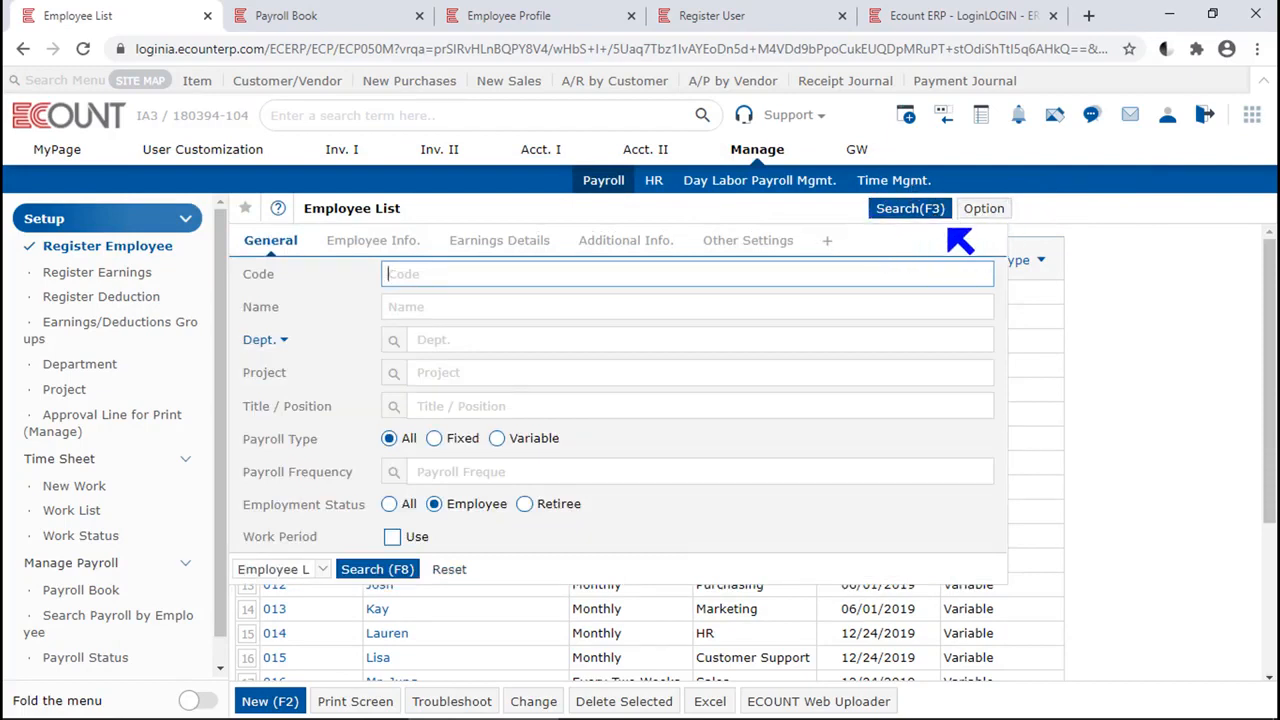
left_click(906, 236)
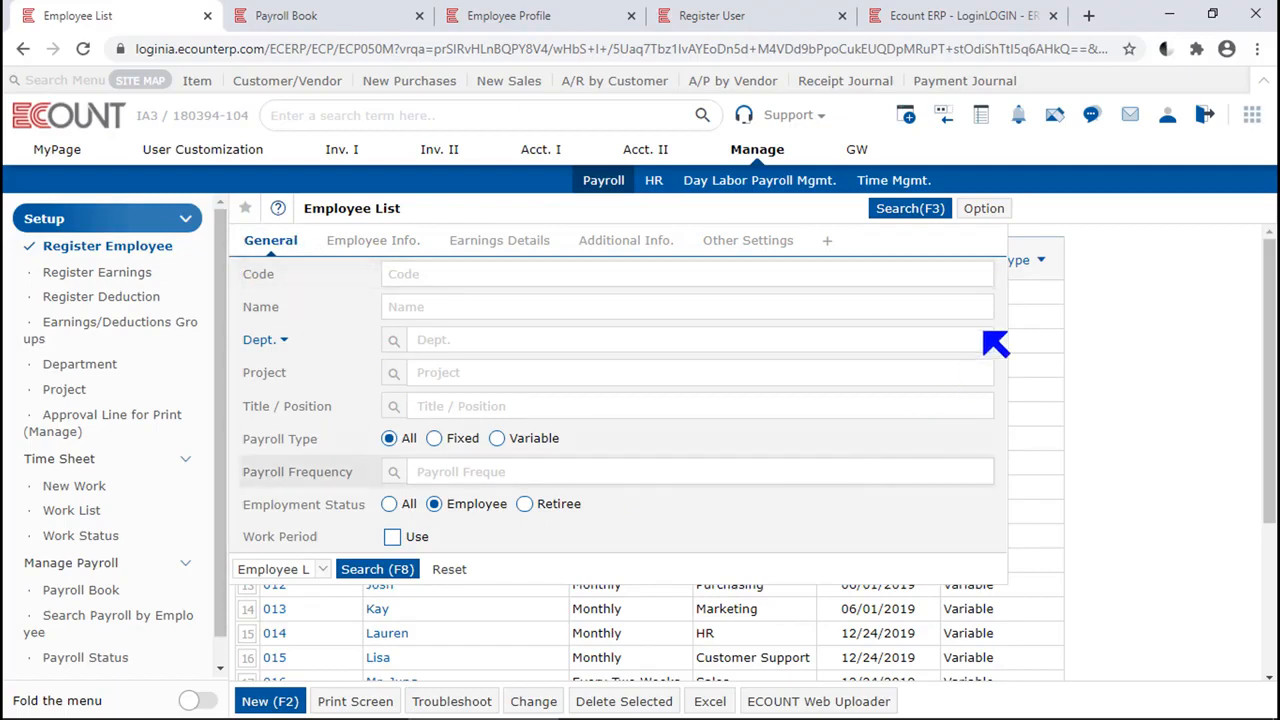
left_click(986, 214)
mouse_move(963, 274)
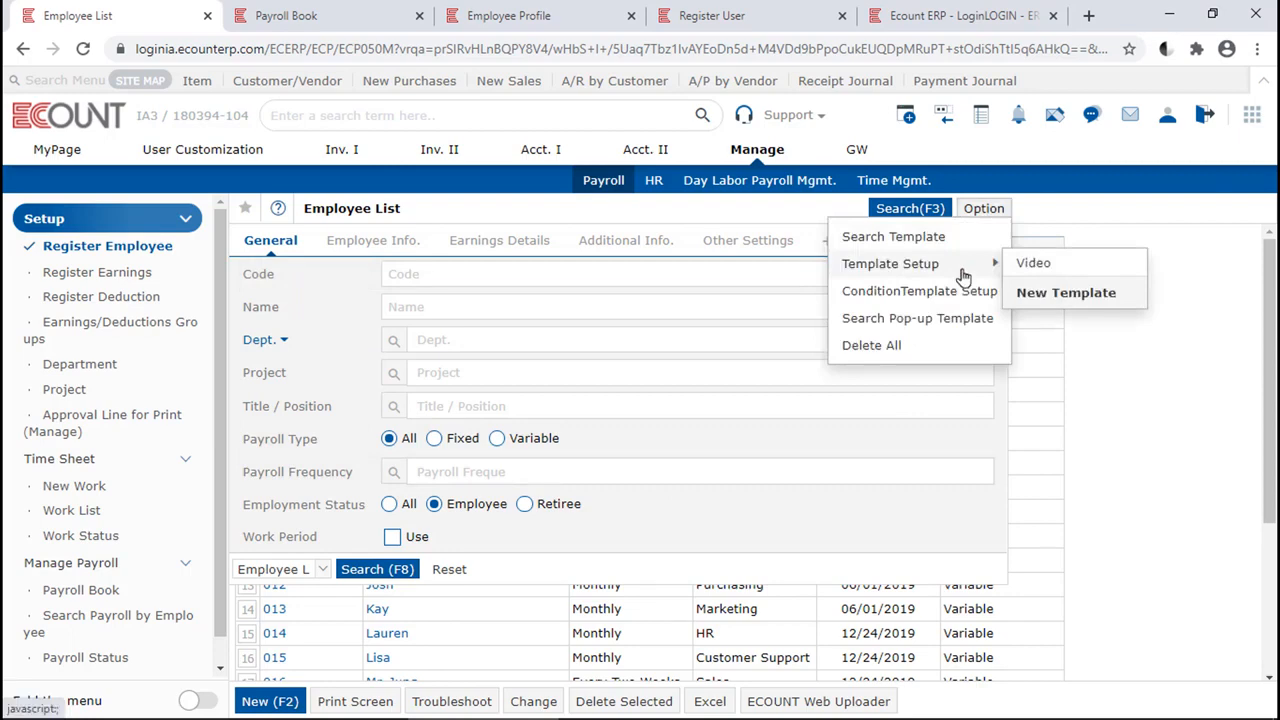
left_click(943, 213)
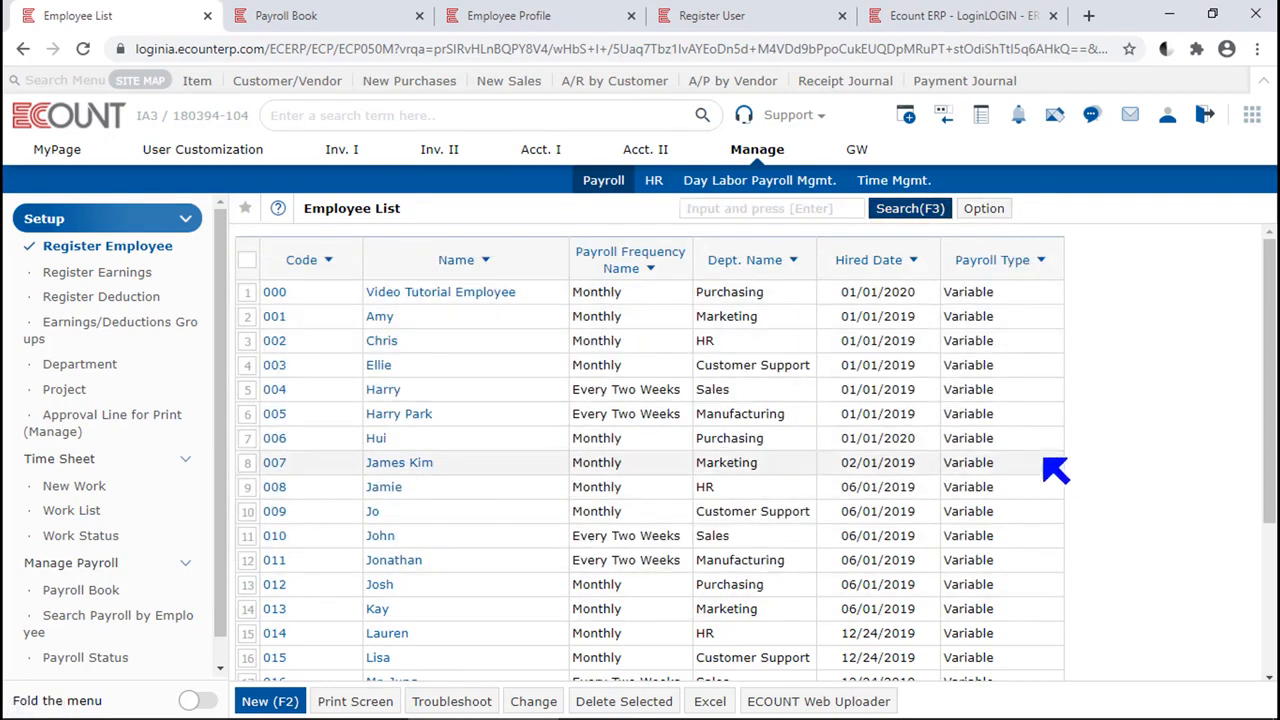
Create a new employee list template named NEW, copied from the **Employee List** form.
left_click(983, 212)
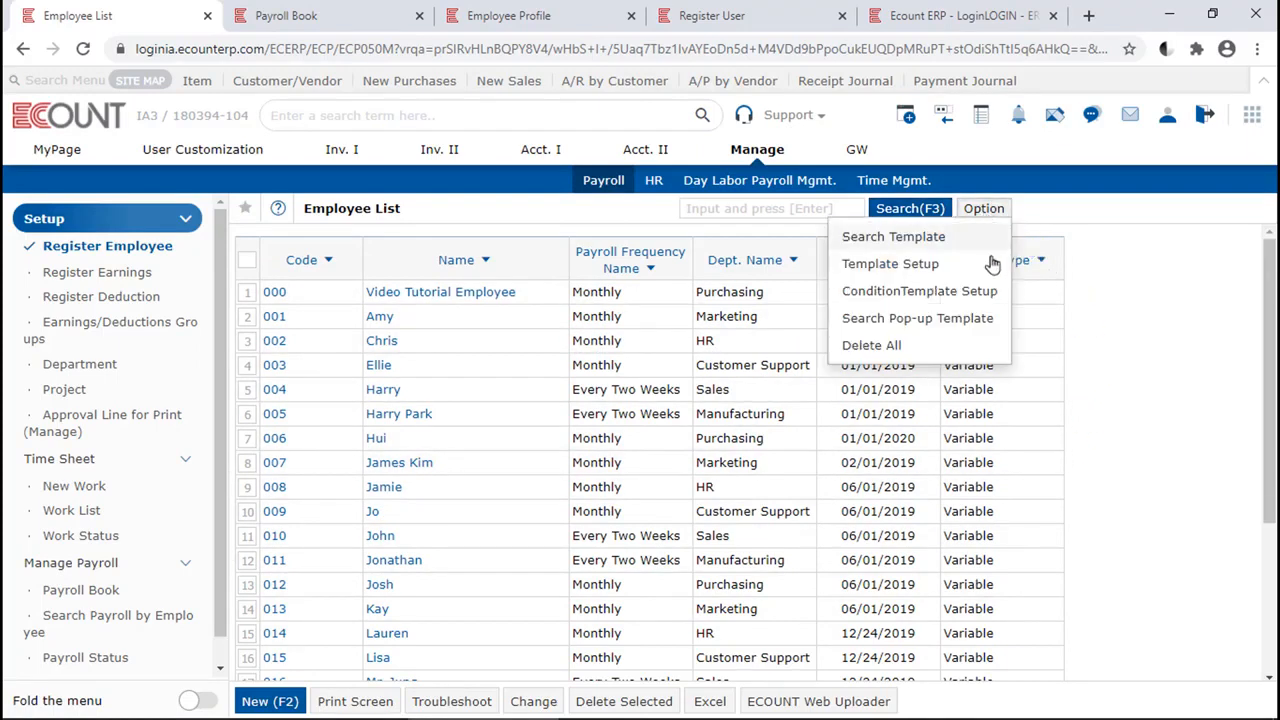
mouse_move(1000, 265)
left_click(1032, 295)
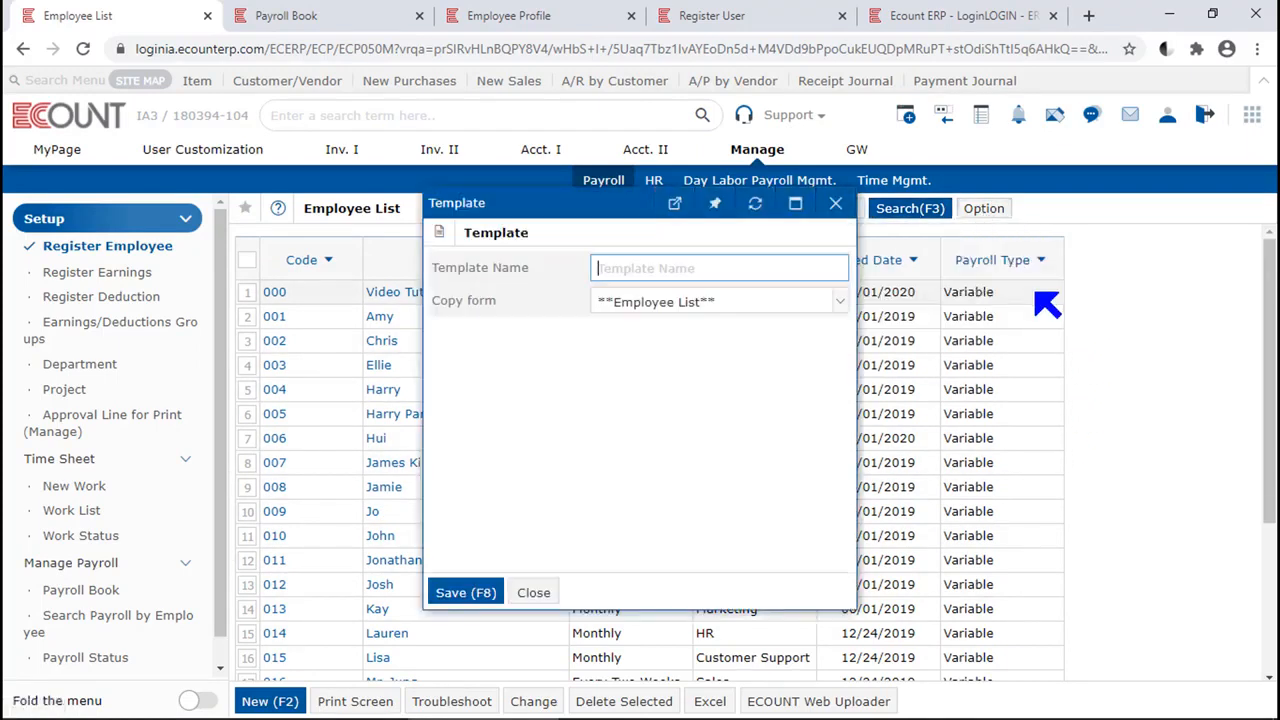
left_click(786, 305)
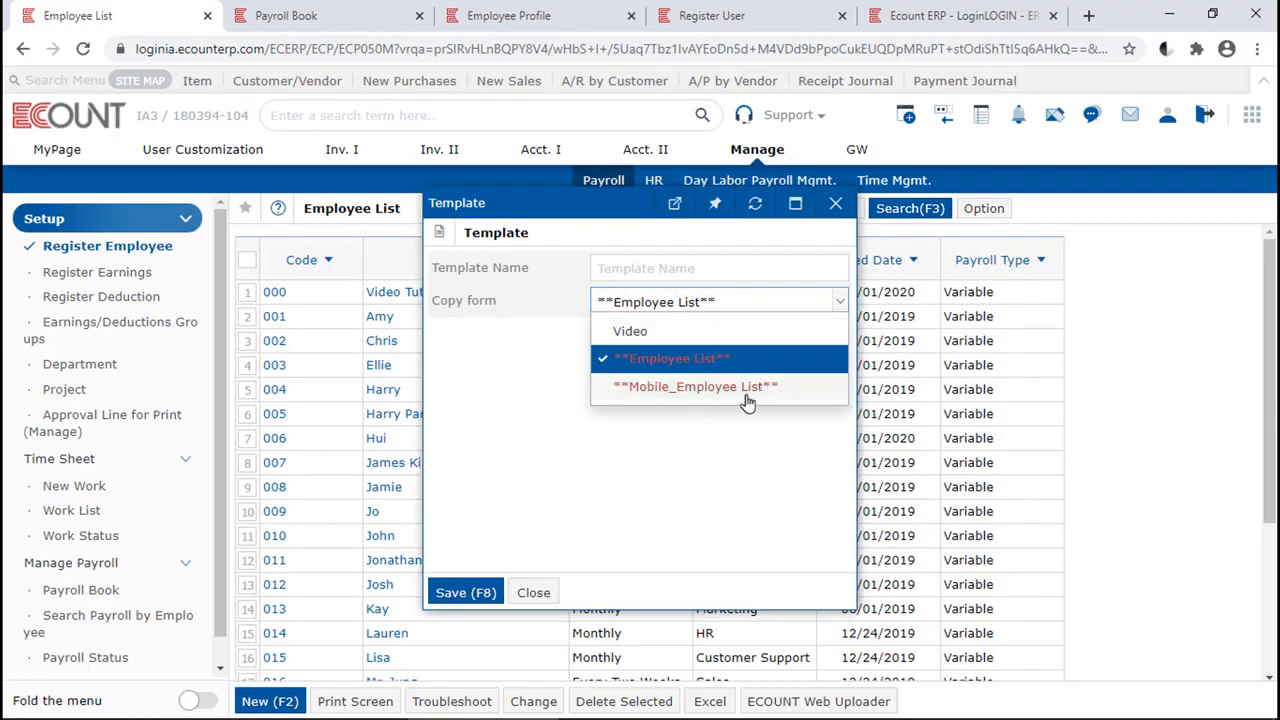
left_click(640, 358)
left_click(725, 264)
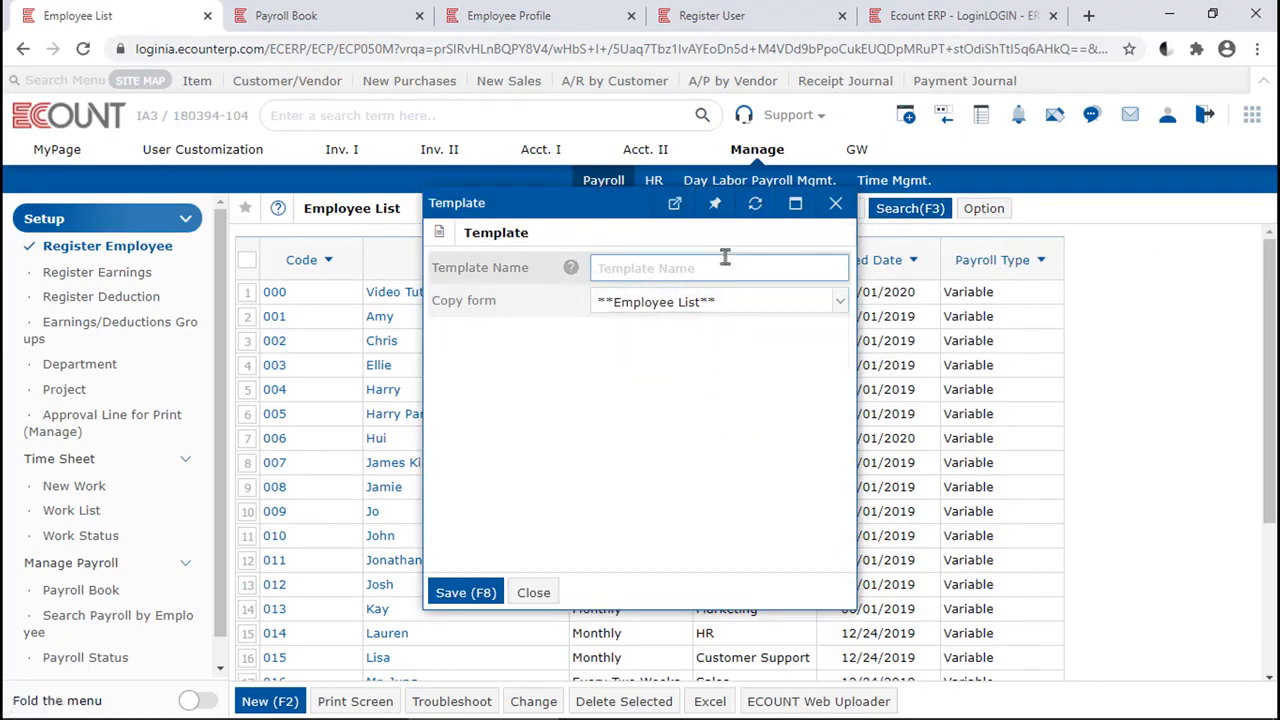
type("NEw")
left_click(450, 598)
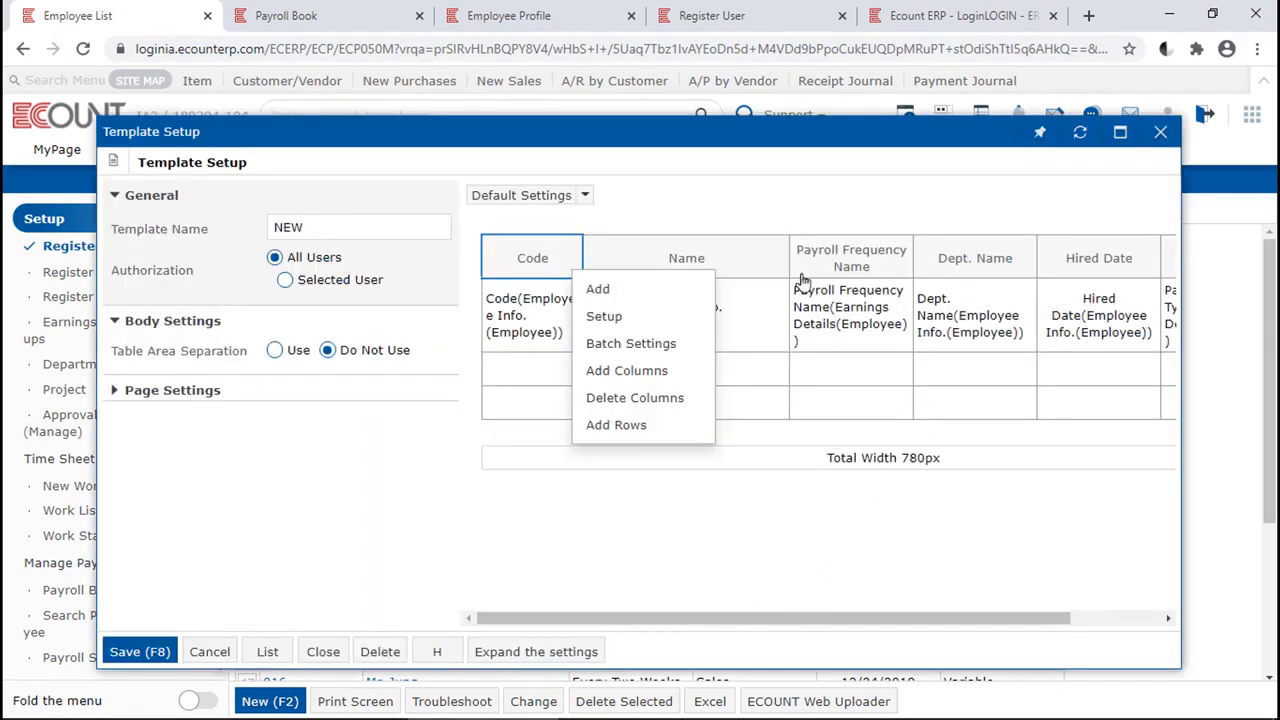
Add a Project Code column after the template's Code column and delete it again.
left_click(684, 293)
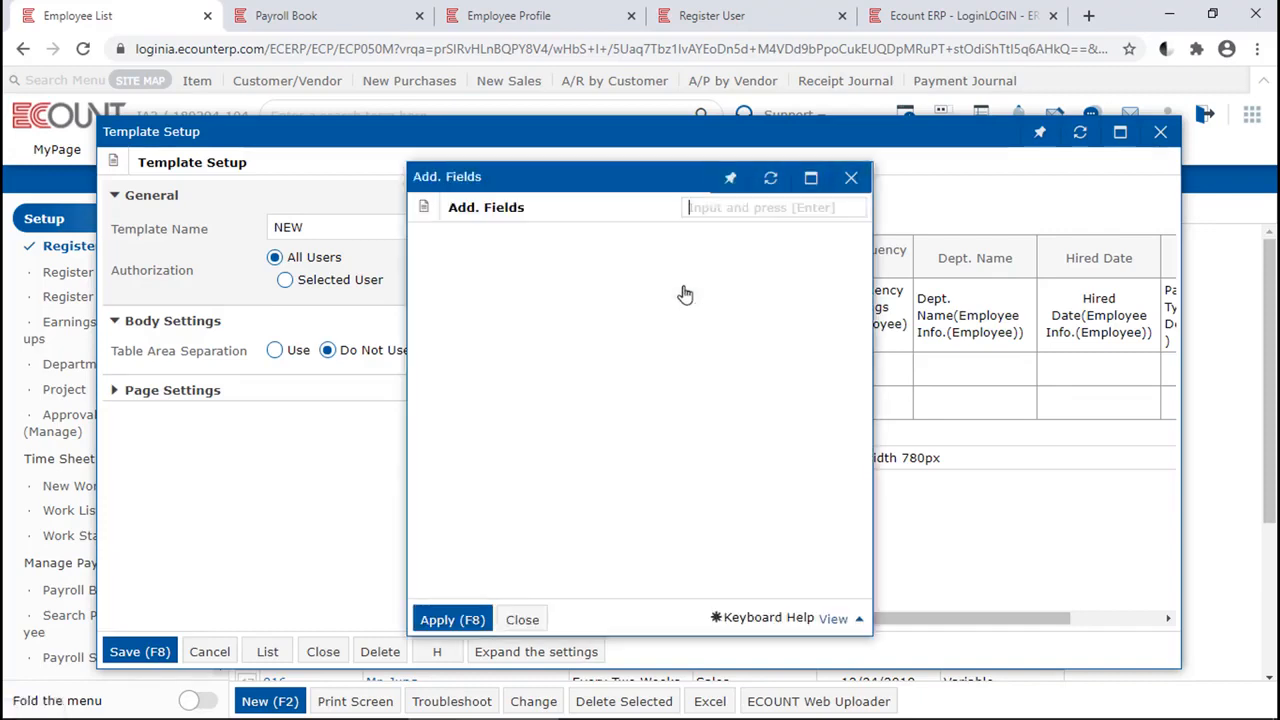
left_click(496, 380)
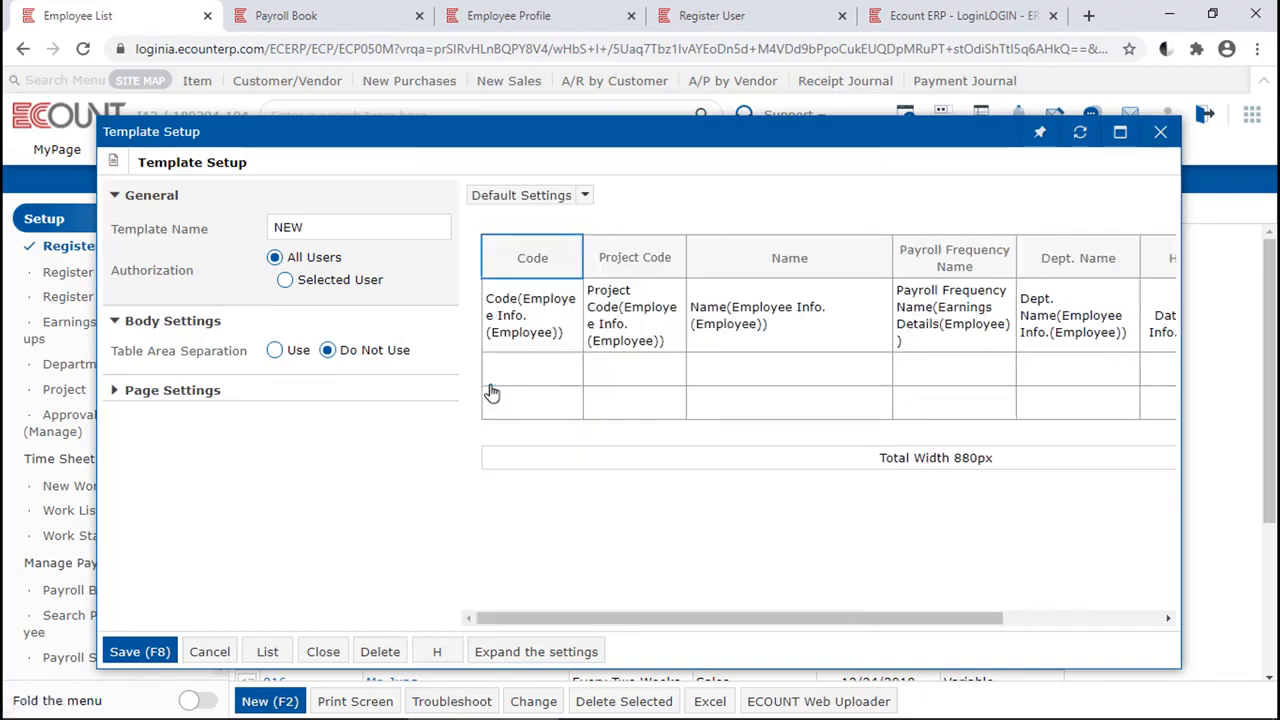
left_click(641, 255)
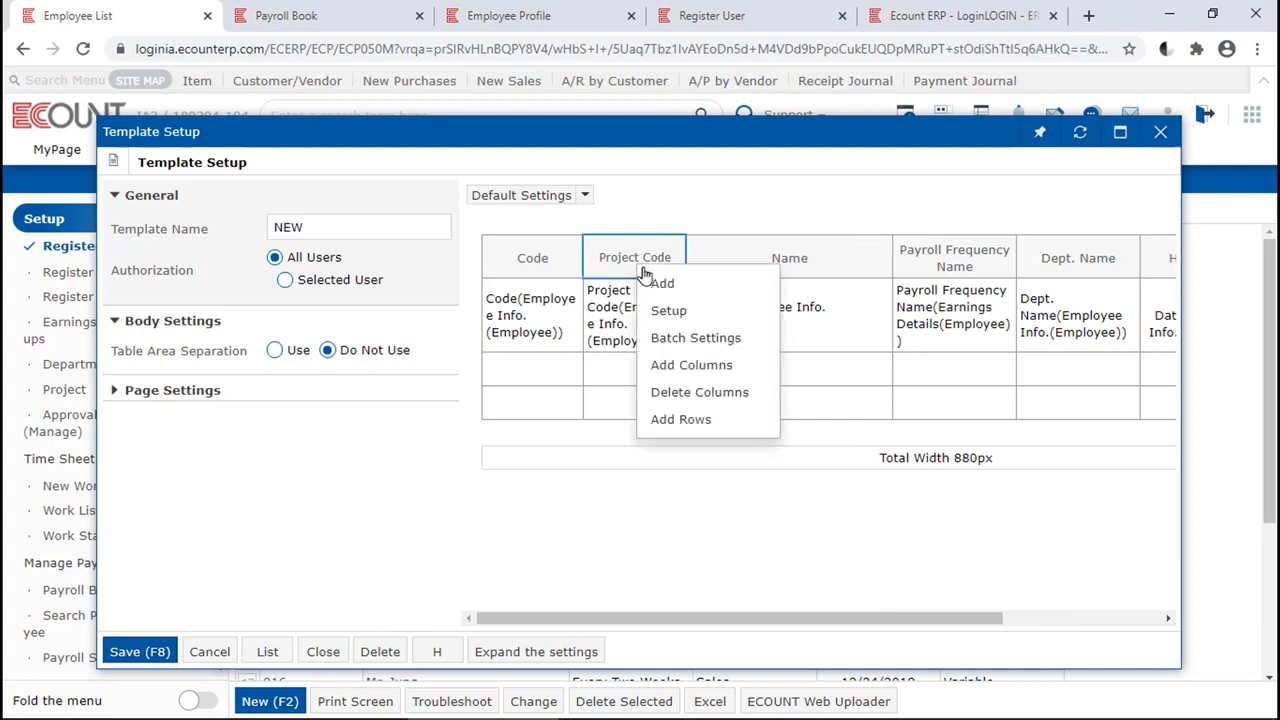
left_click(710, 398)
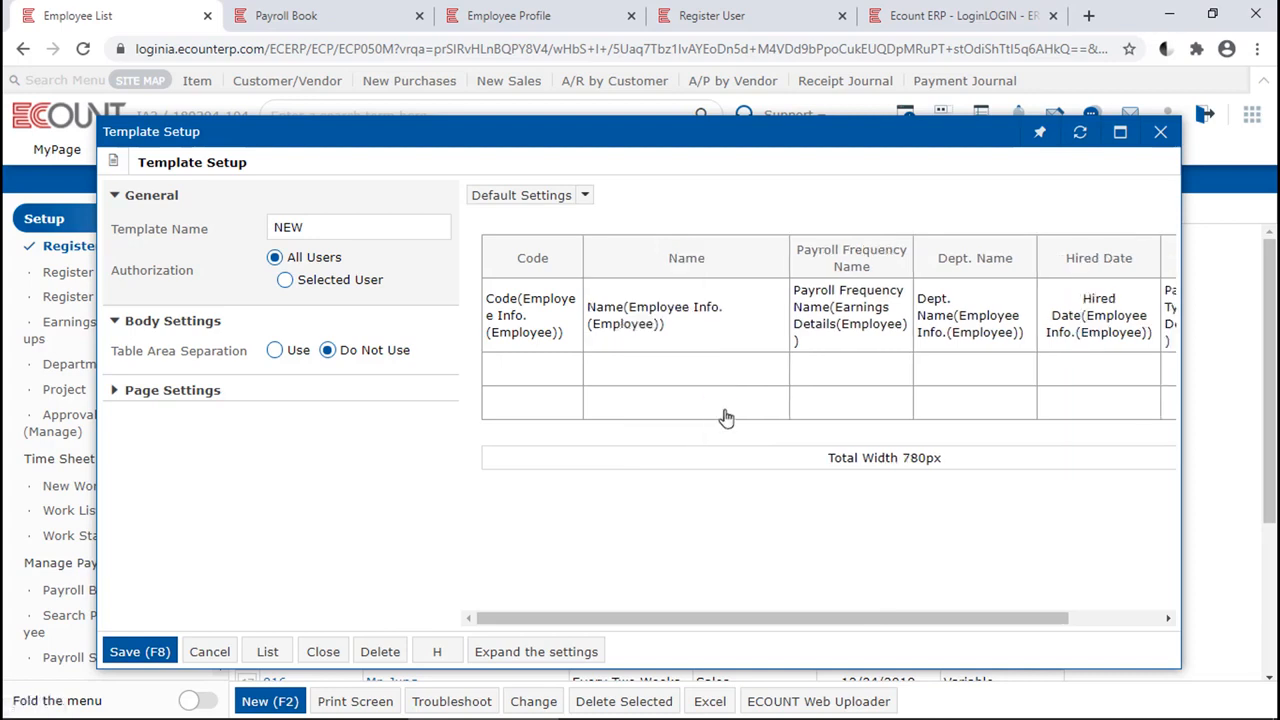
View the display name and length settings of the template's Payroll Frequency Name column and close them.
left_click(842, 262)
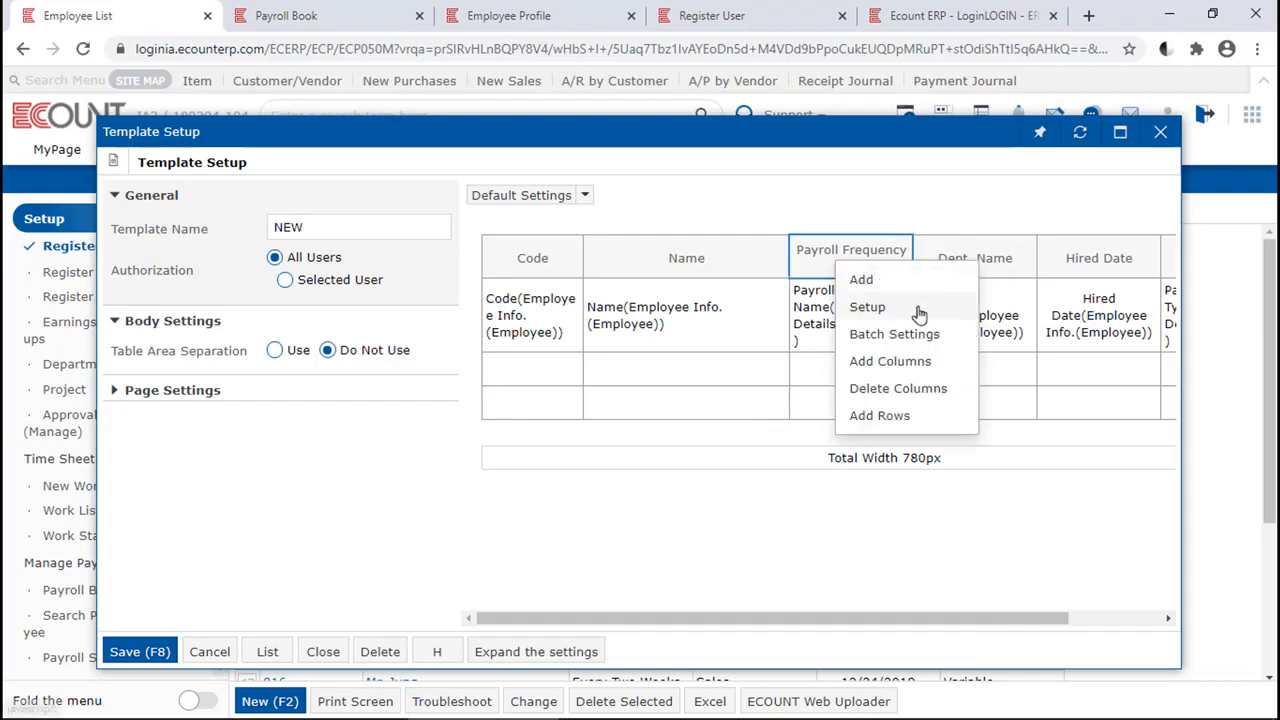
left_click(865, 307)
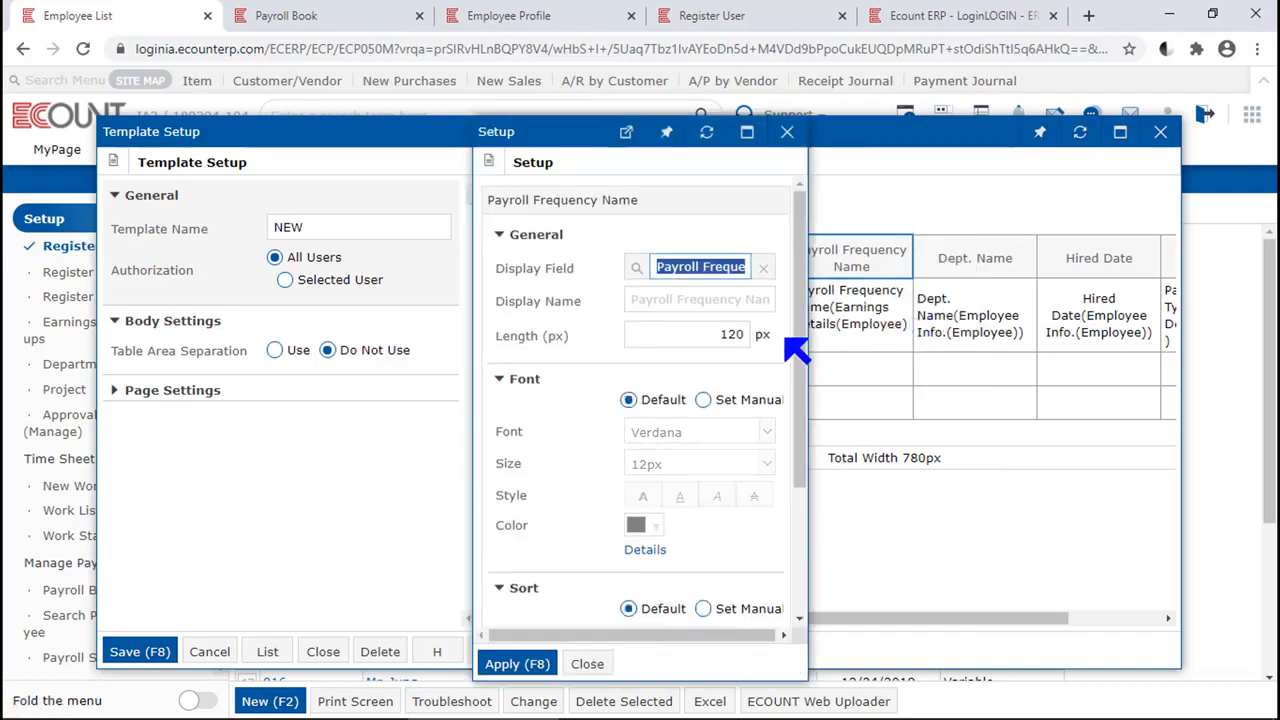
left_click(737, 300)
left_click(669, 334)
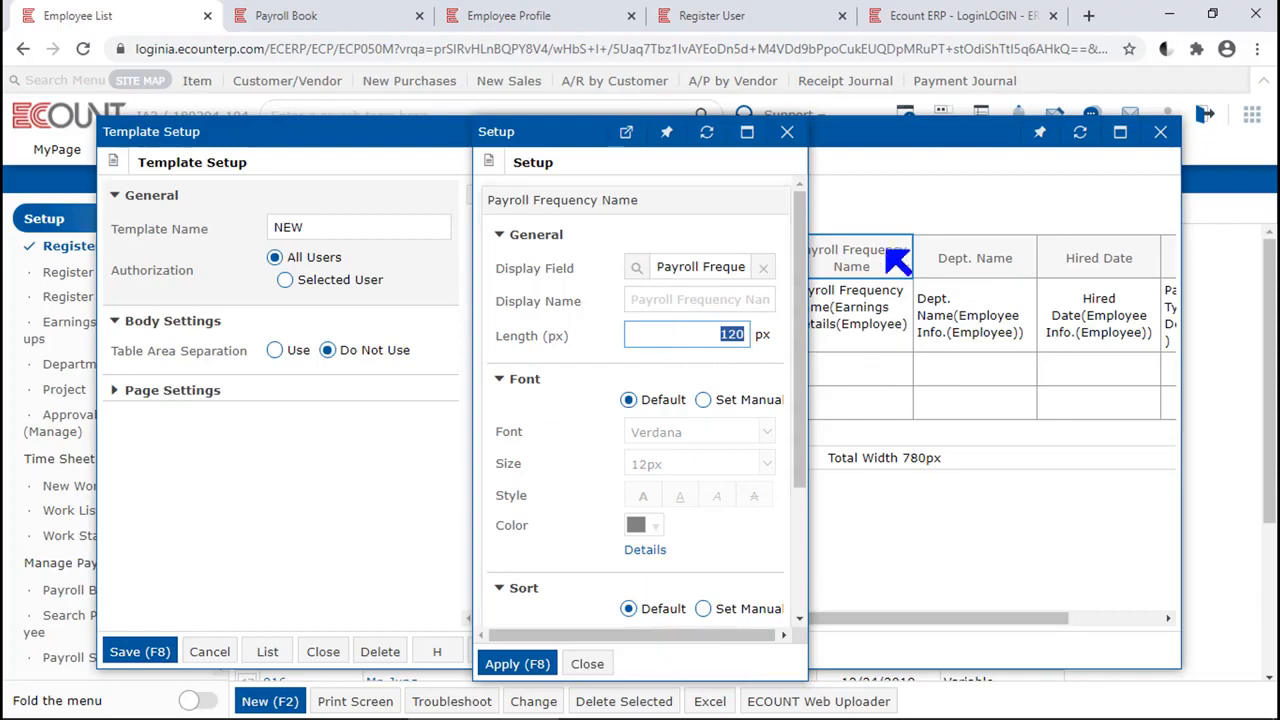
left_click(787, 131)
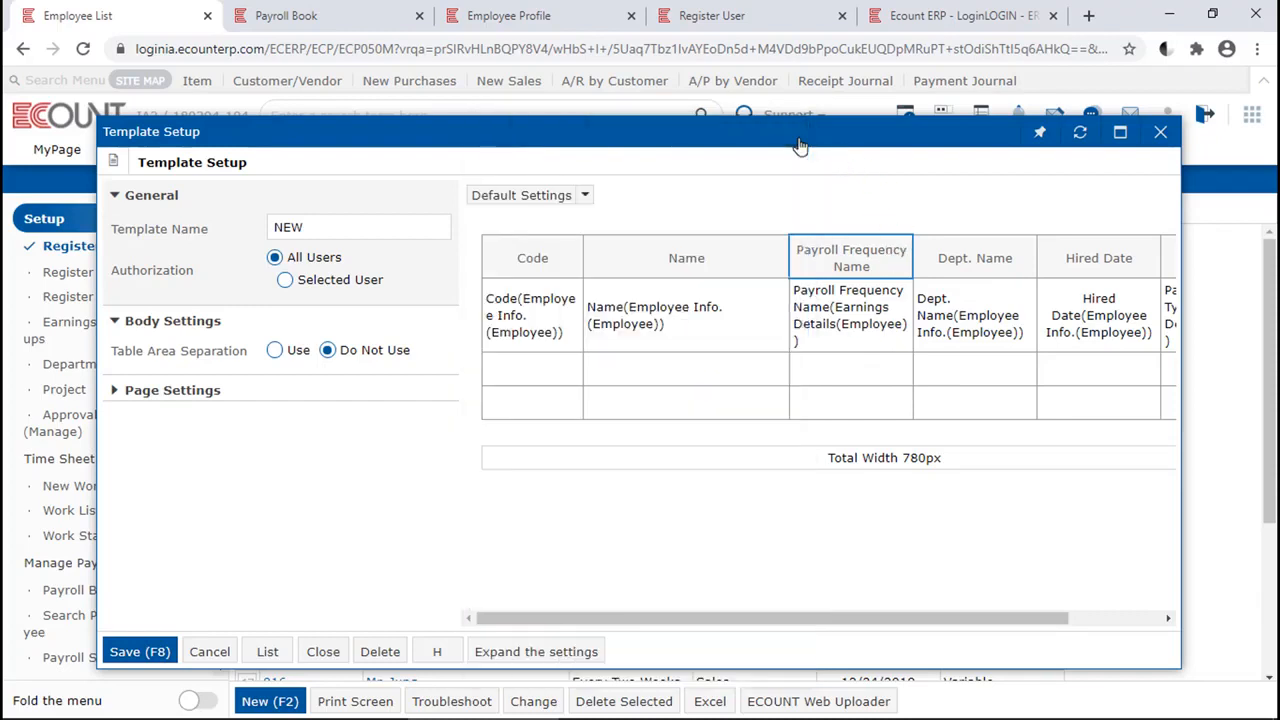
Move the Hired Date column between Name and Payroll Frequency Name, and save the template.
left_click(1045, 255)
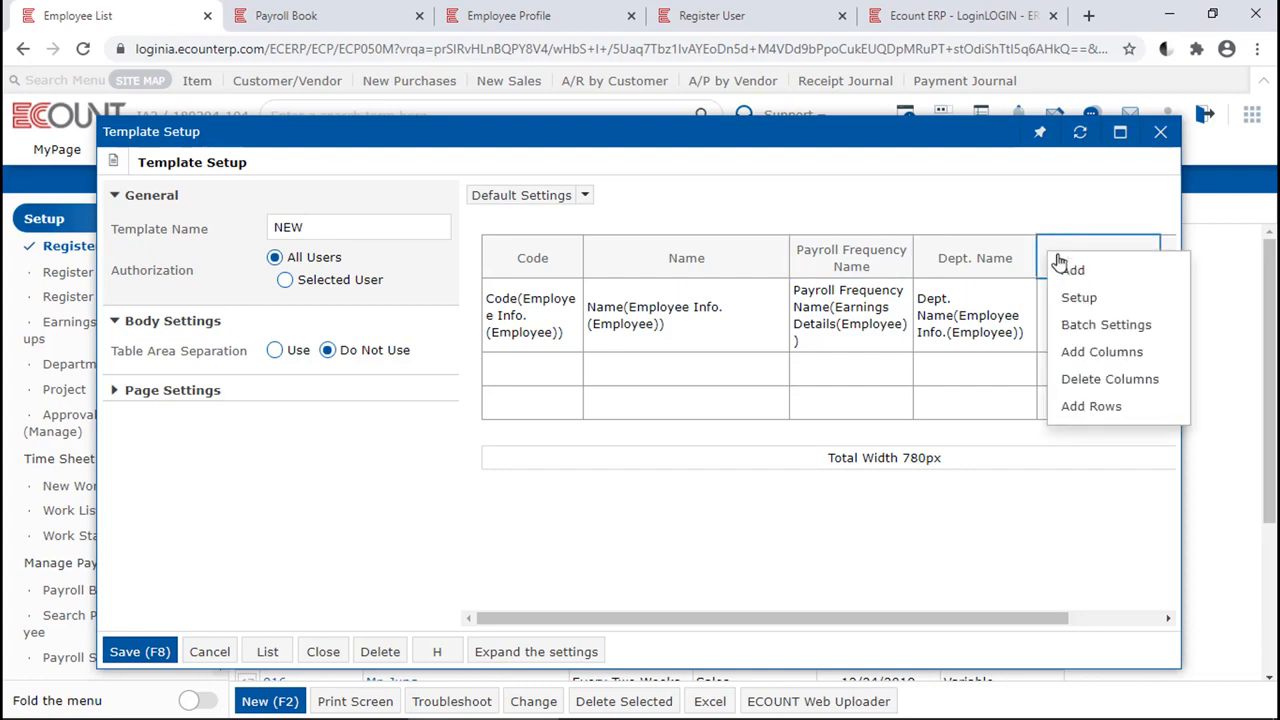
left_click_drag(1106, 251, 786, 260)
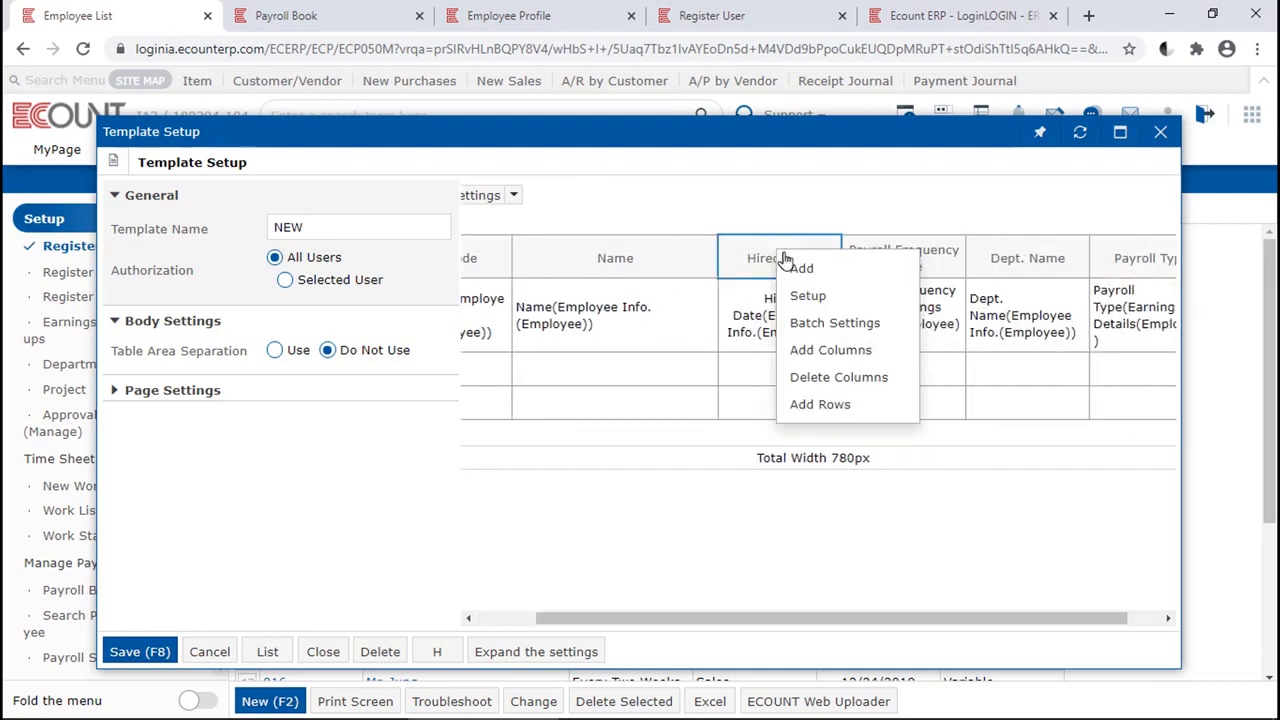
left_click(152, 651)
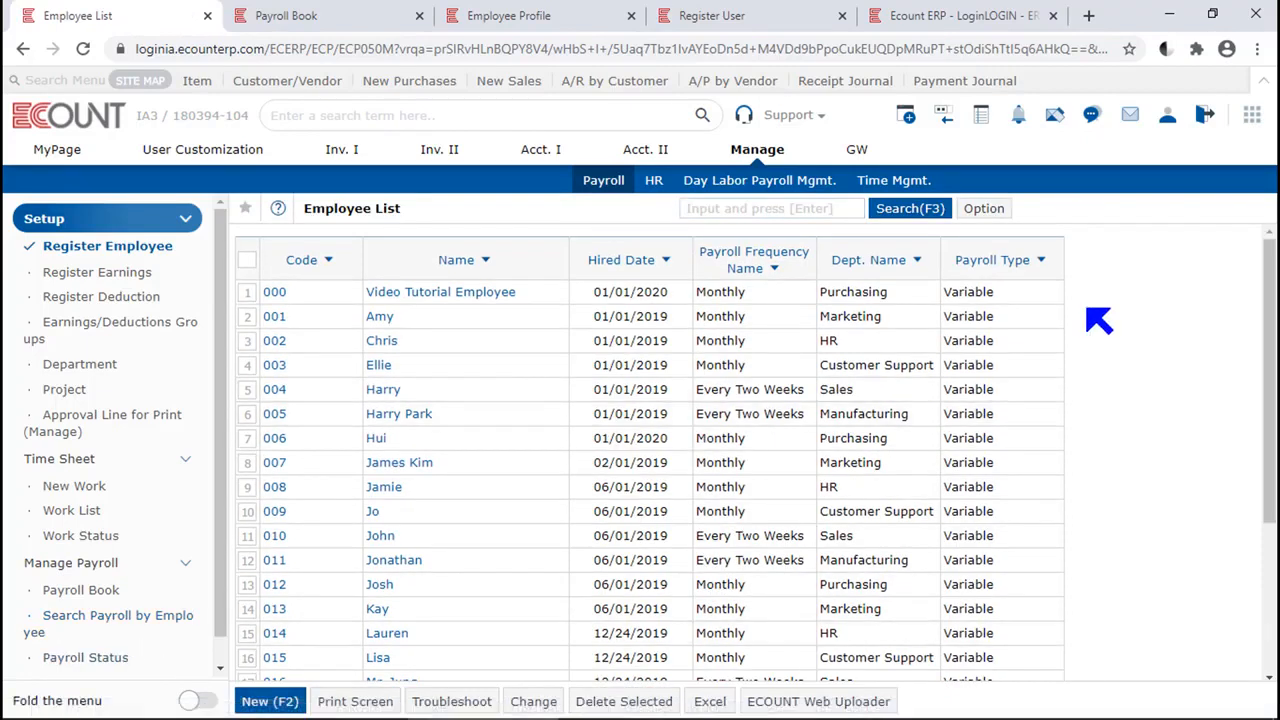
View the employee list's ConditionTemplate Setup and close it.
left_click(986, 211)
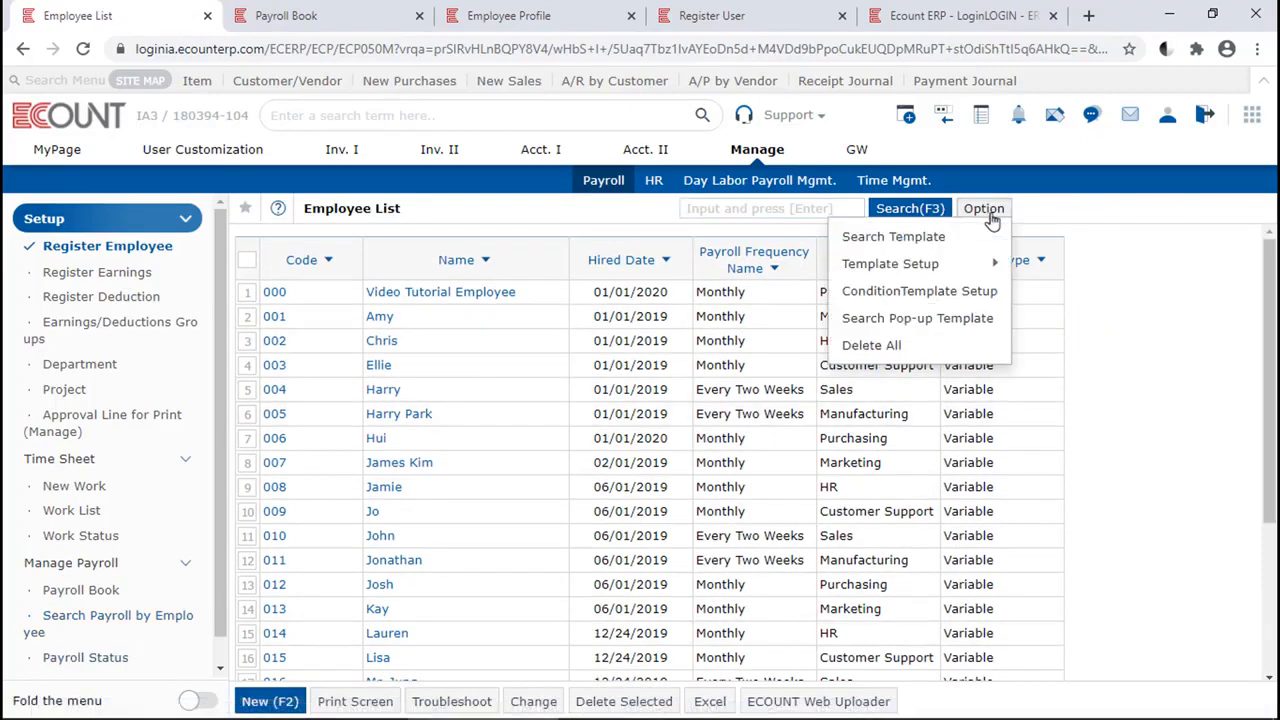
left_click(983, 293)
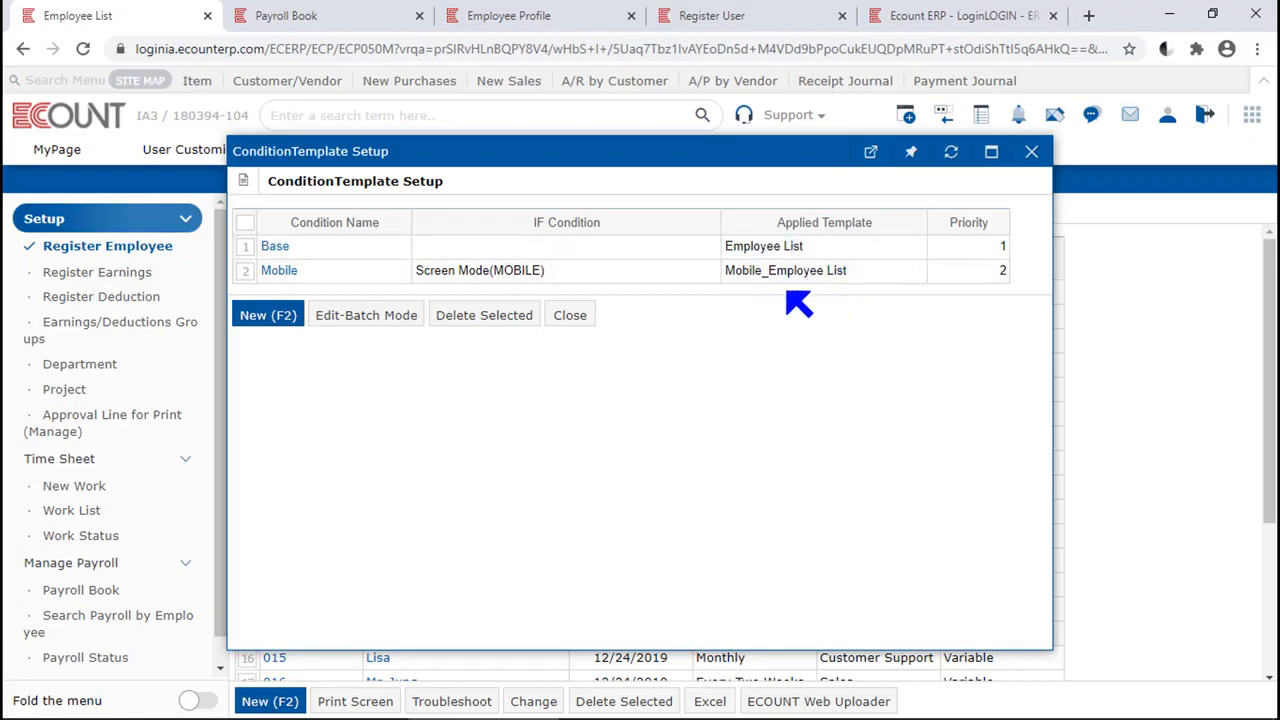
left_click(579, 319)
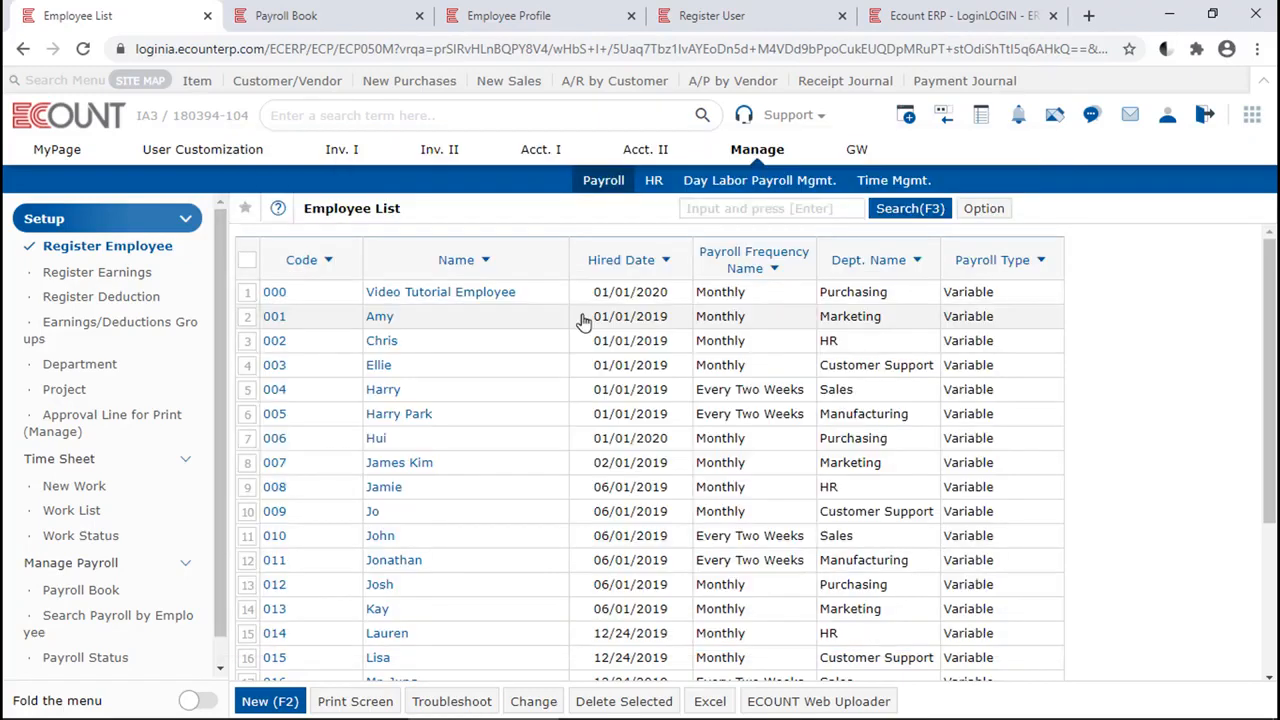
View the employee list's Search Pop-up Template, compare it with the Payroll Book's employee search window, and close the template.
left_click(984, 208)
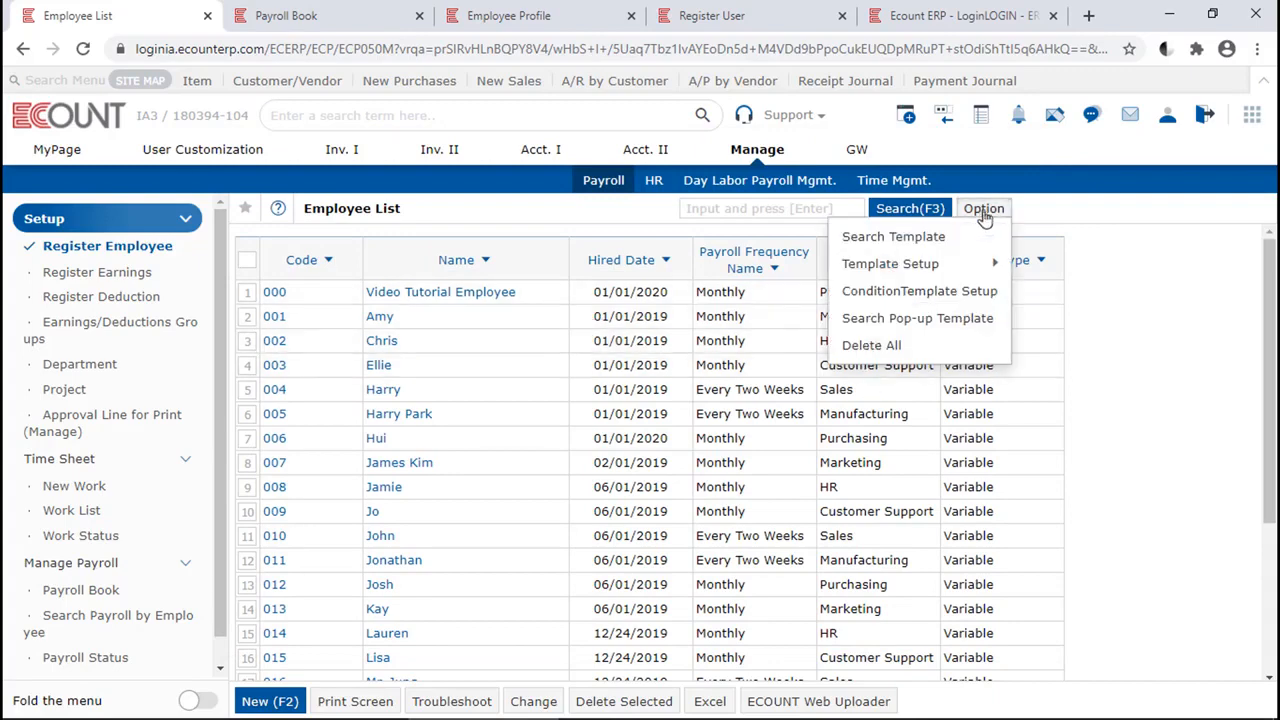
left_click(966, 318)
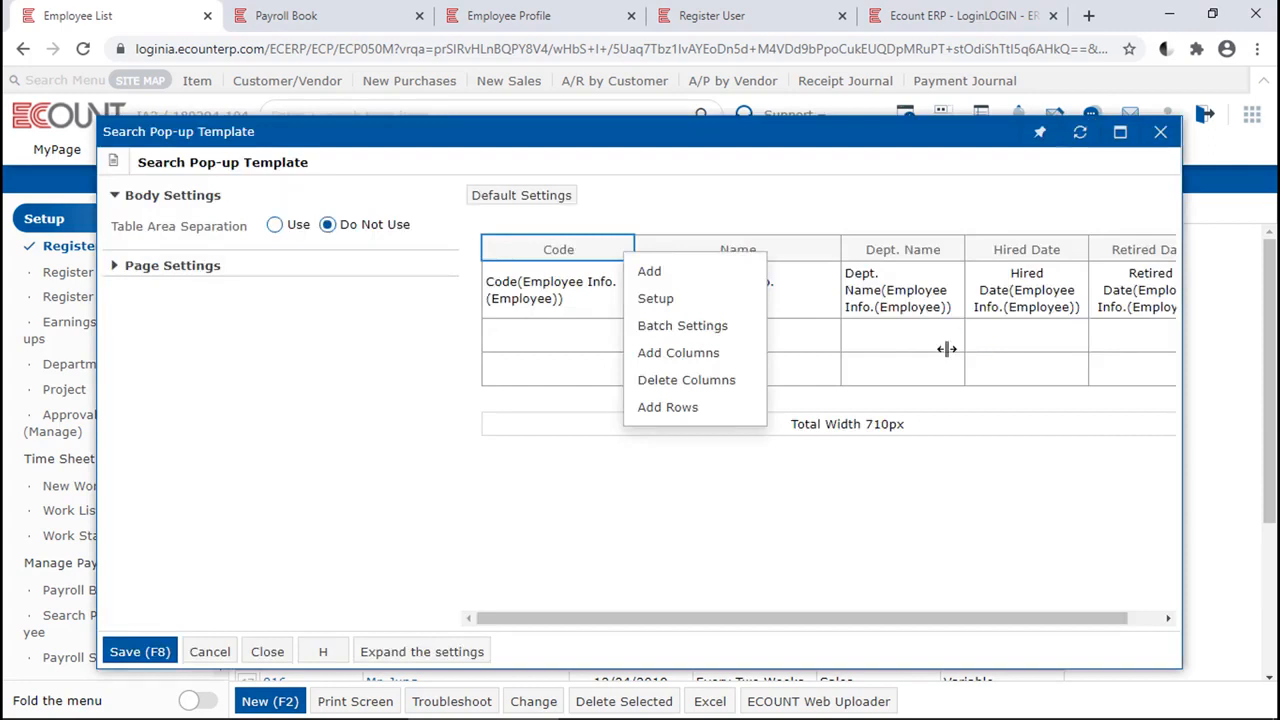
left_click(372, 35)
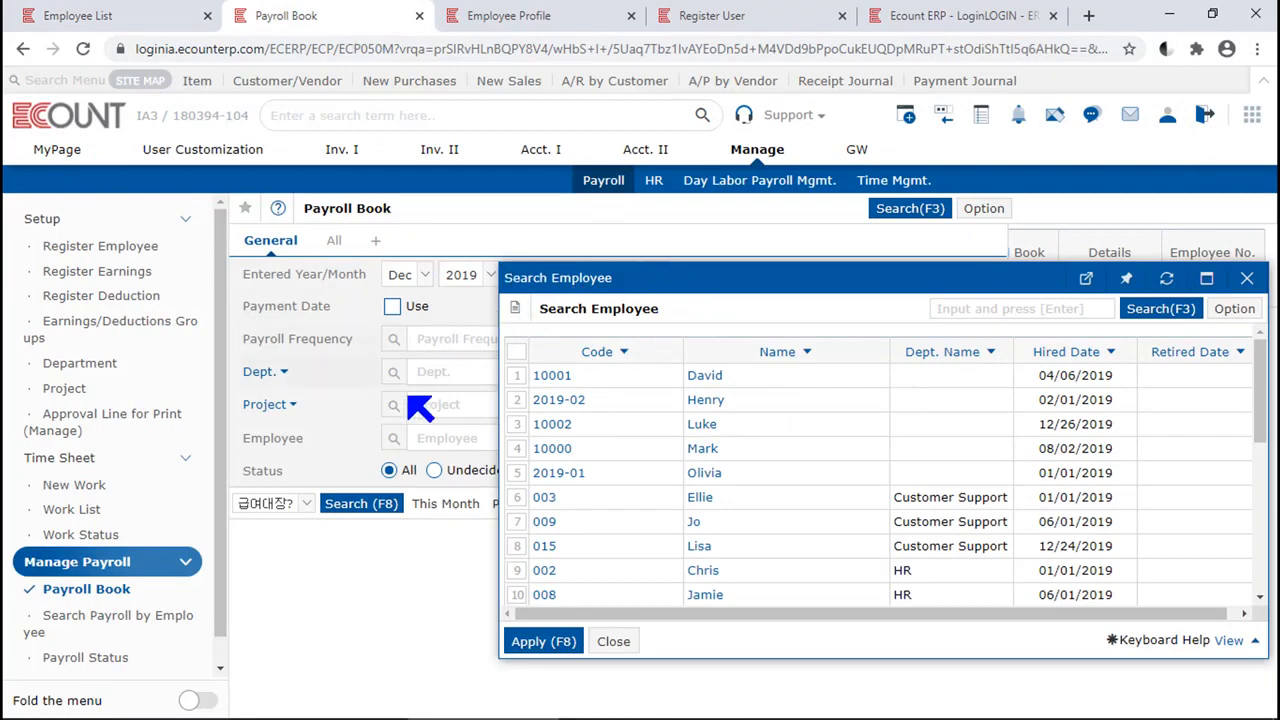
left_click(394, 440)
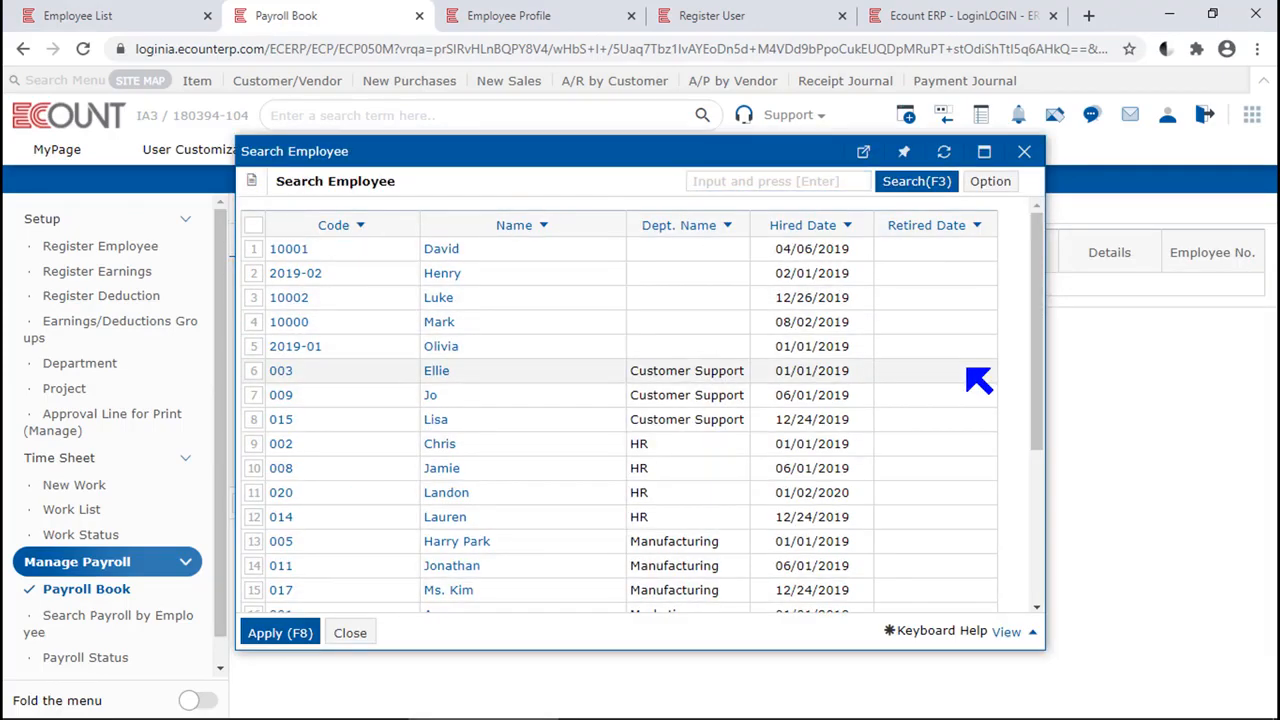
left_click(100, 14)
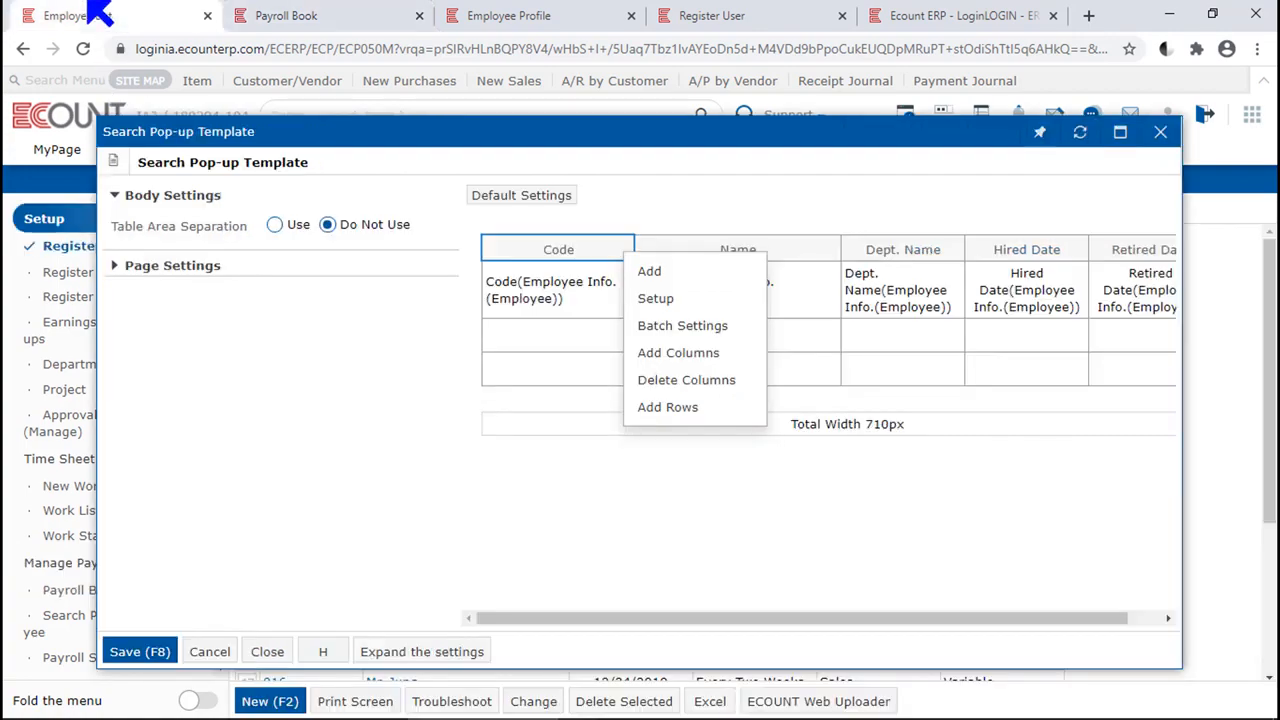
left_click(1160, 132)
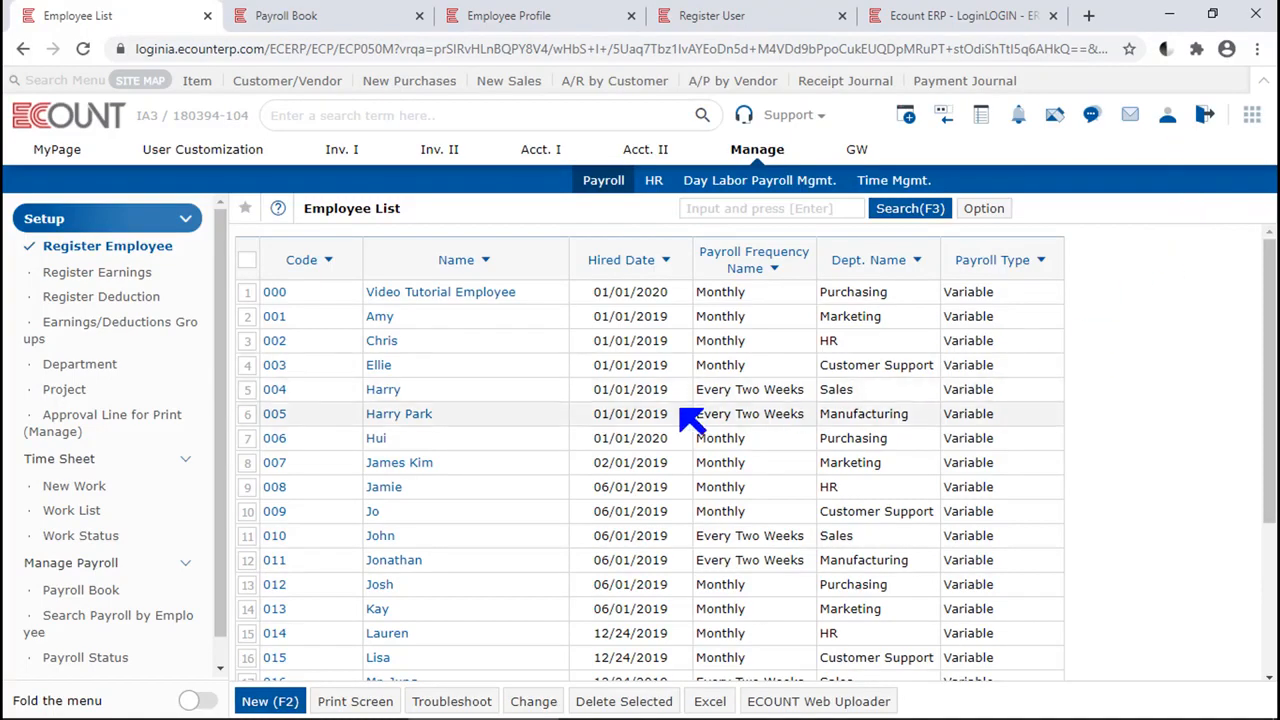
Compare a blank Register Employee form with a blank HR Employee Profile form, and close the profile form.
left_click(264, 702)
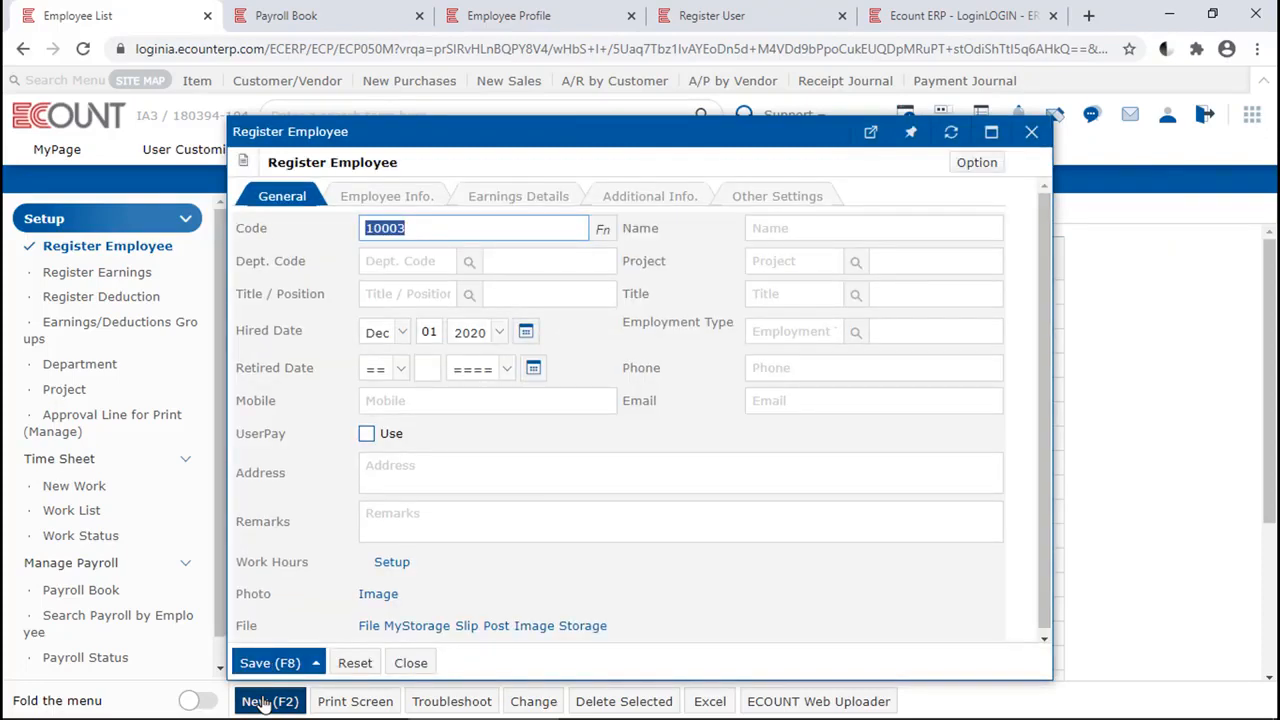
left_click(578, 18)
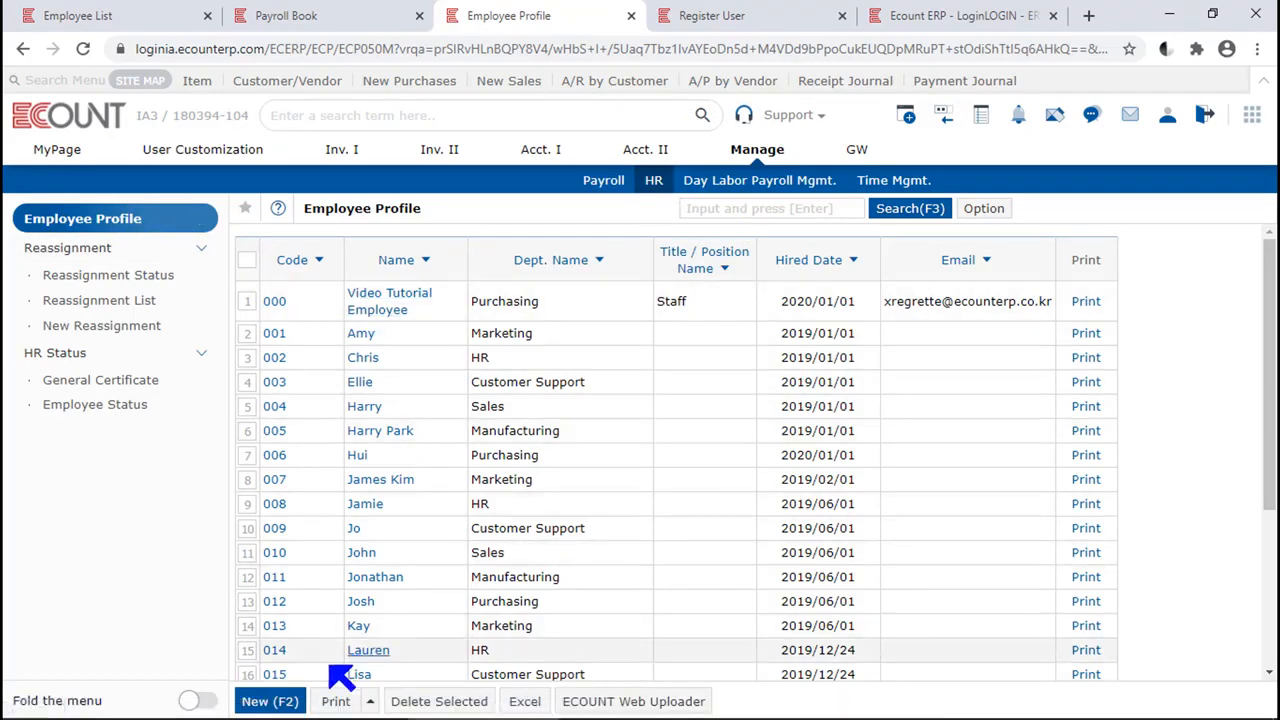
left_click(286, 701)
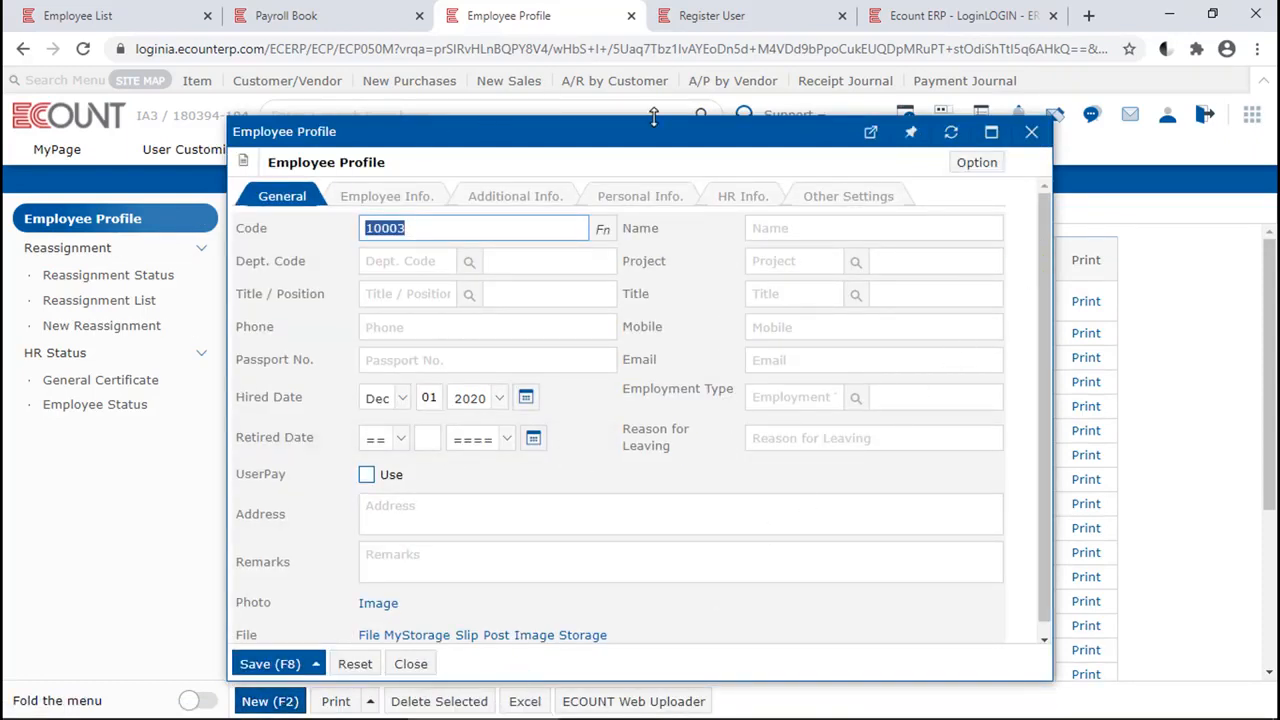
left_click(122, 14)
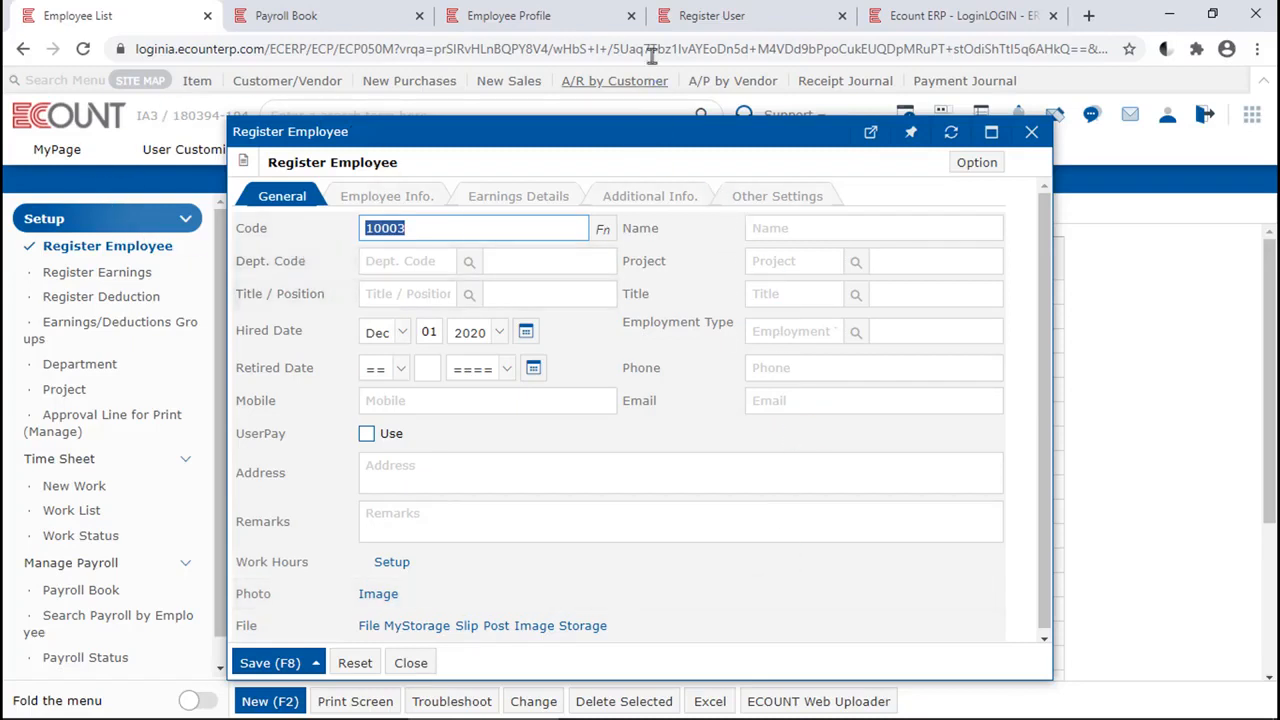
left_click(548, 14)
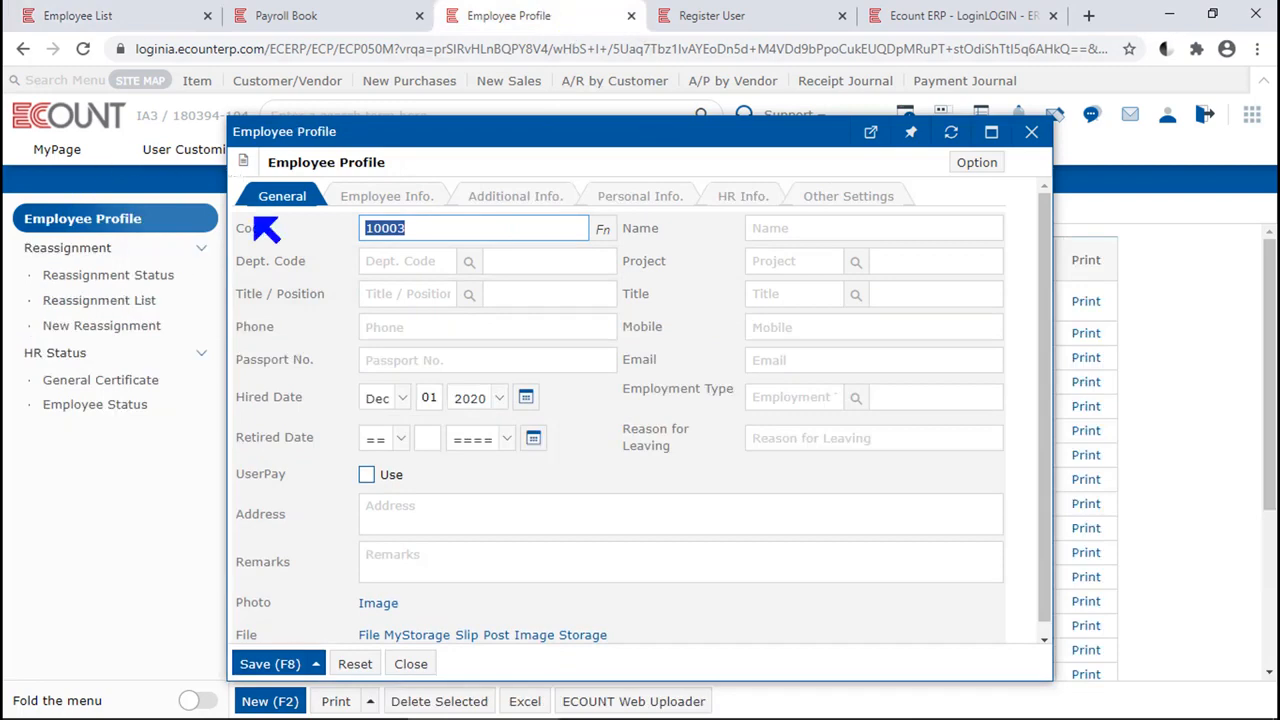
left_click(1031, 133)
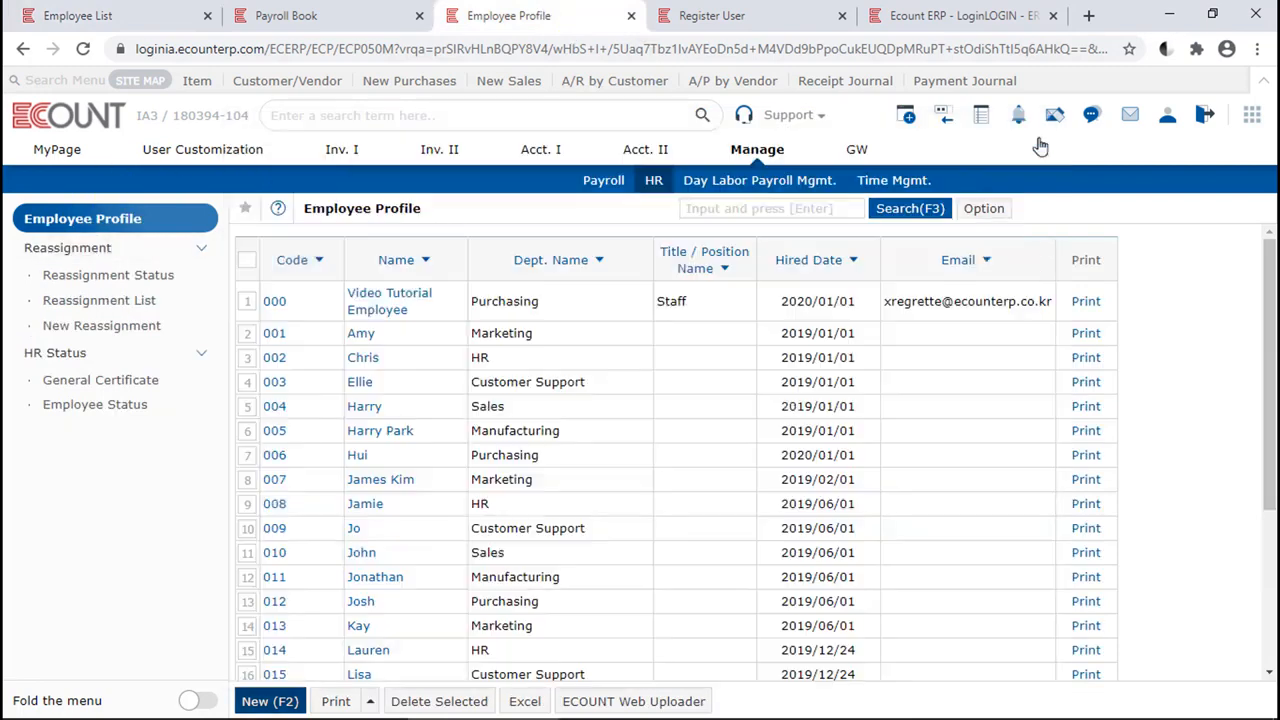
View the Other Settings fields of the blank Register Employee form and return to its General fields.
left_click(98, 14)
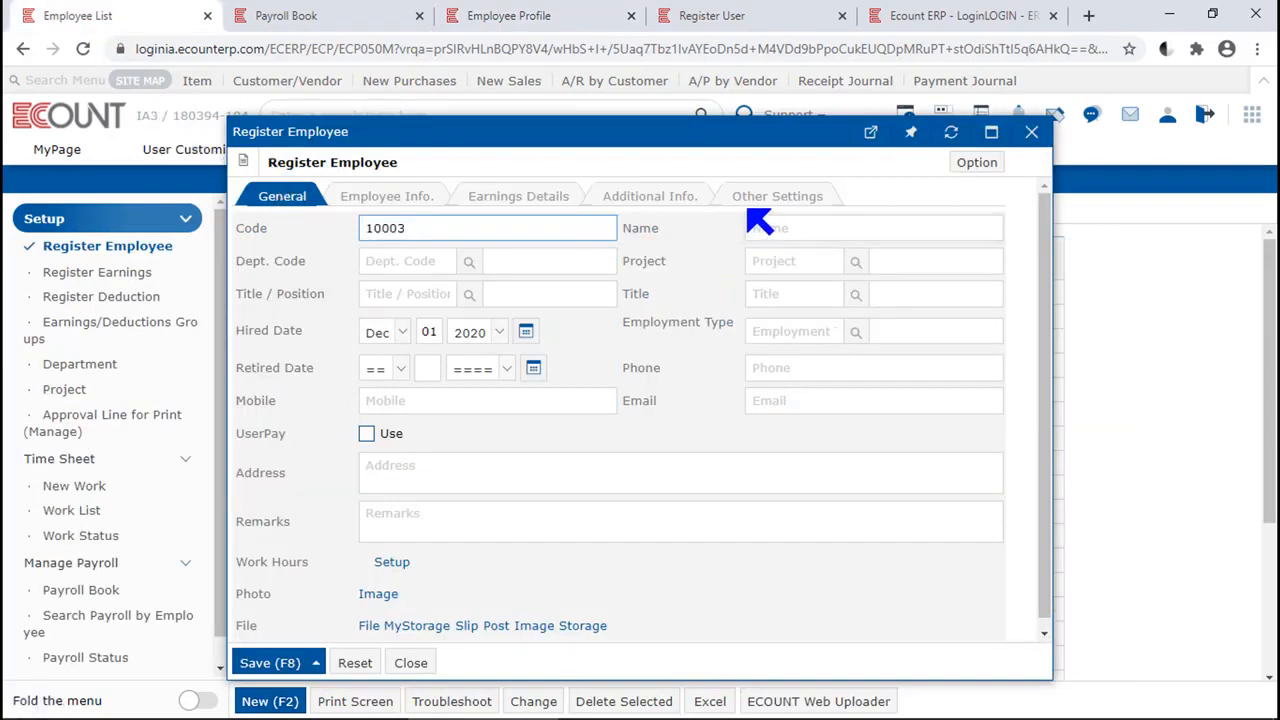
left_click(757, 199)
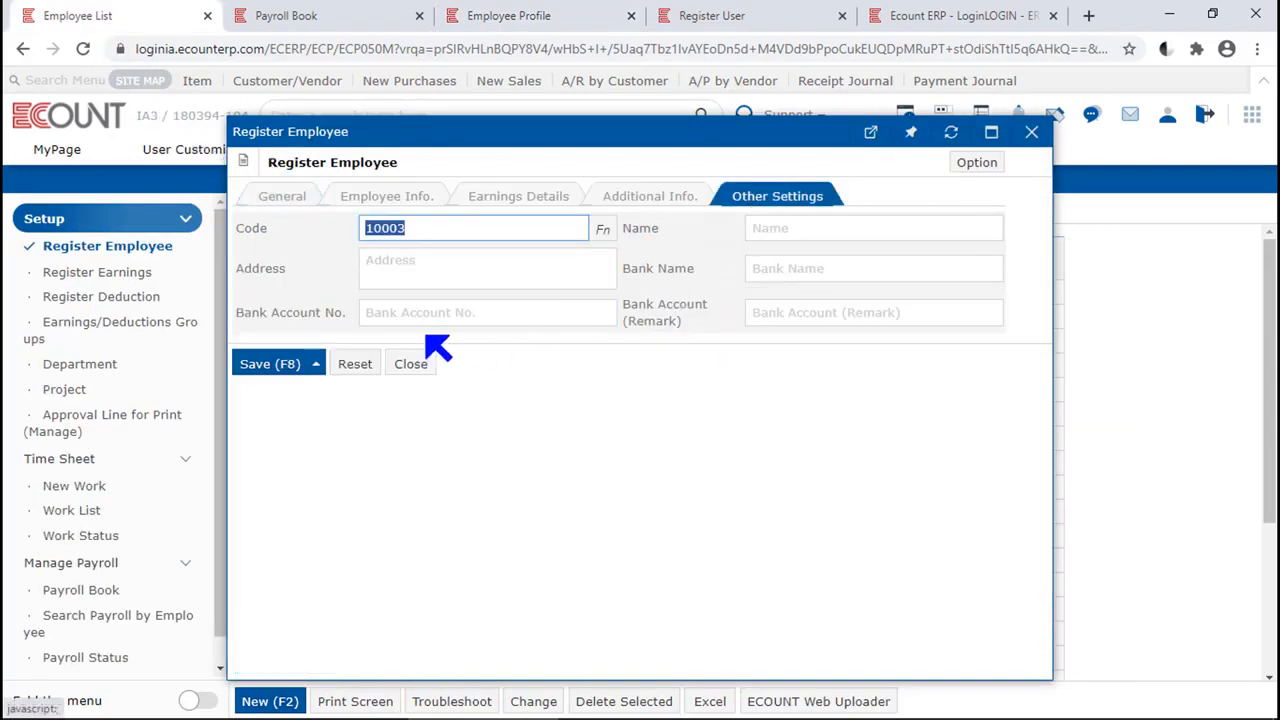
left_click(284, 203)
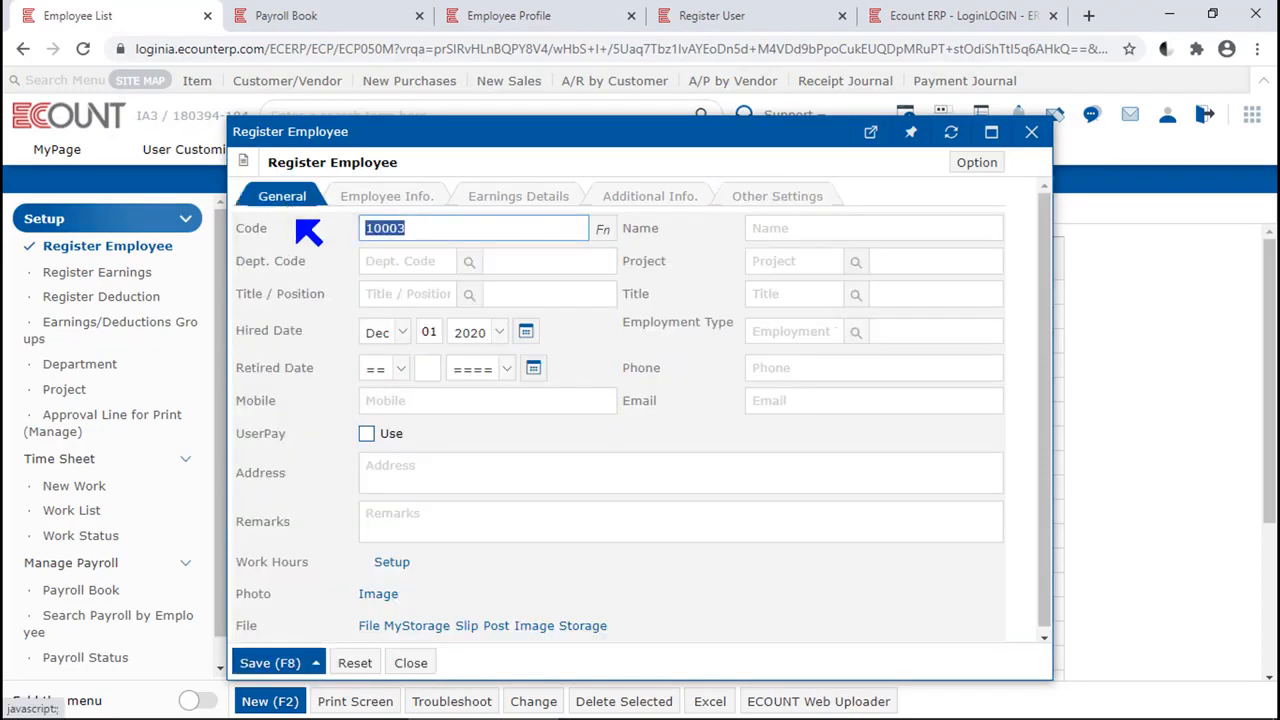
Add the Payroll Type field to the employee form's General input screen, and close the input screen settings without saving.
left_click(966, 165)
left_click(972, 195)
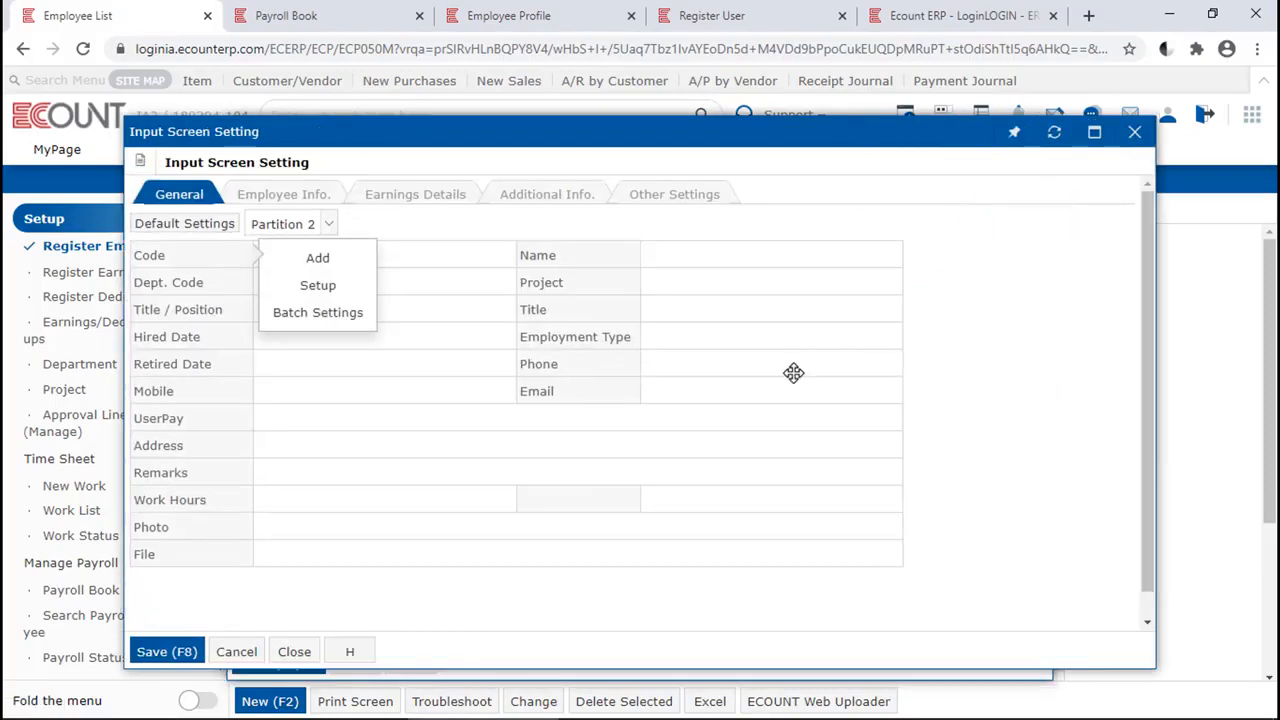
left_click(214, 512)
left_click(307, 537)
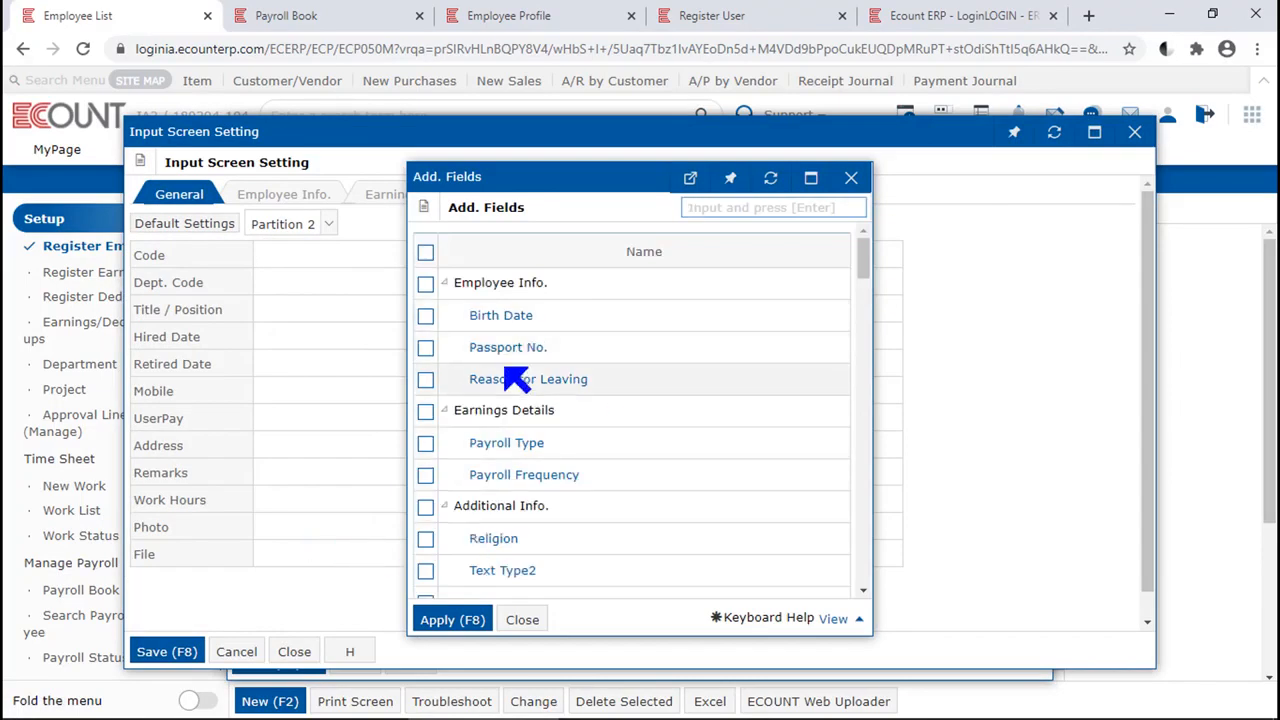
left_click(507, 443)
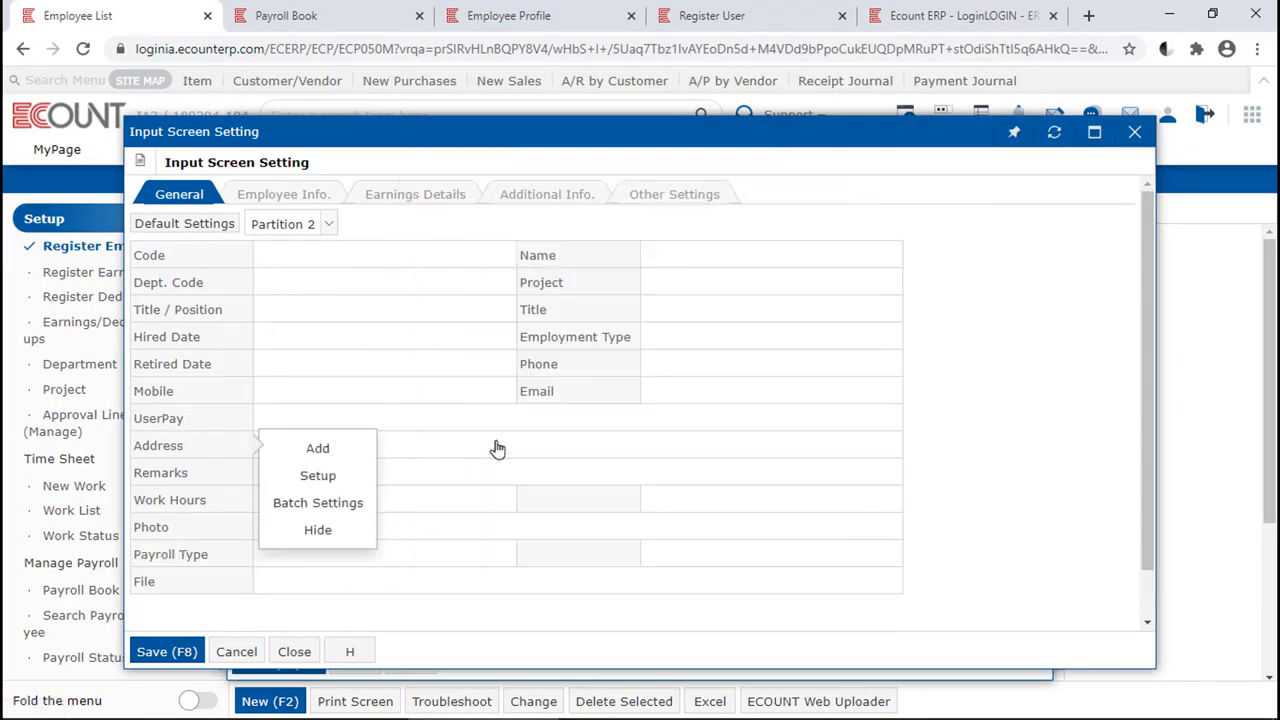
left_click(296, 651)
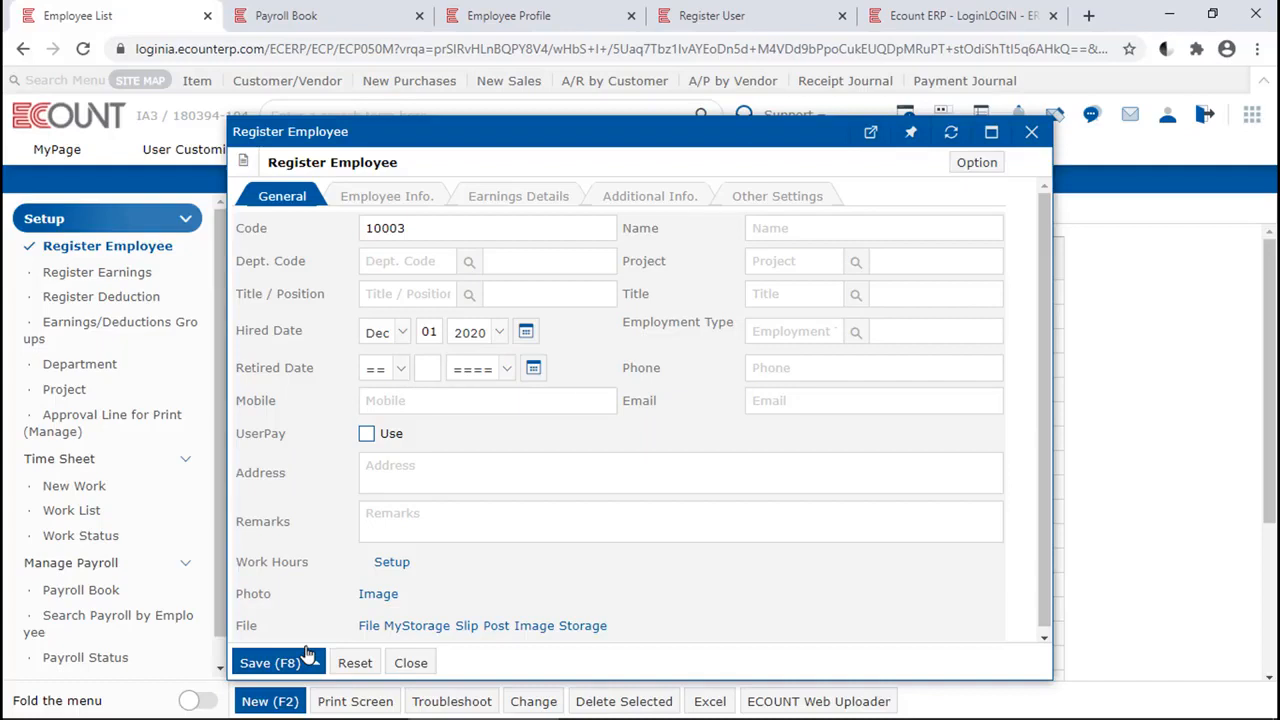
Close the blank registration form, and view the ECOUNT Web Uploader for registering employees and close it.
left_click(414, 662)
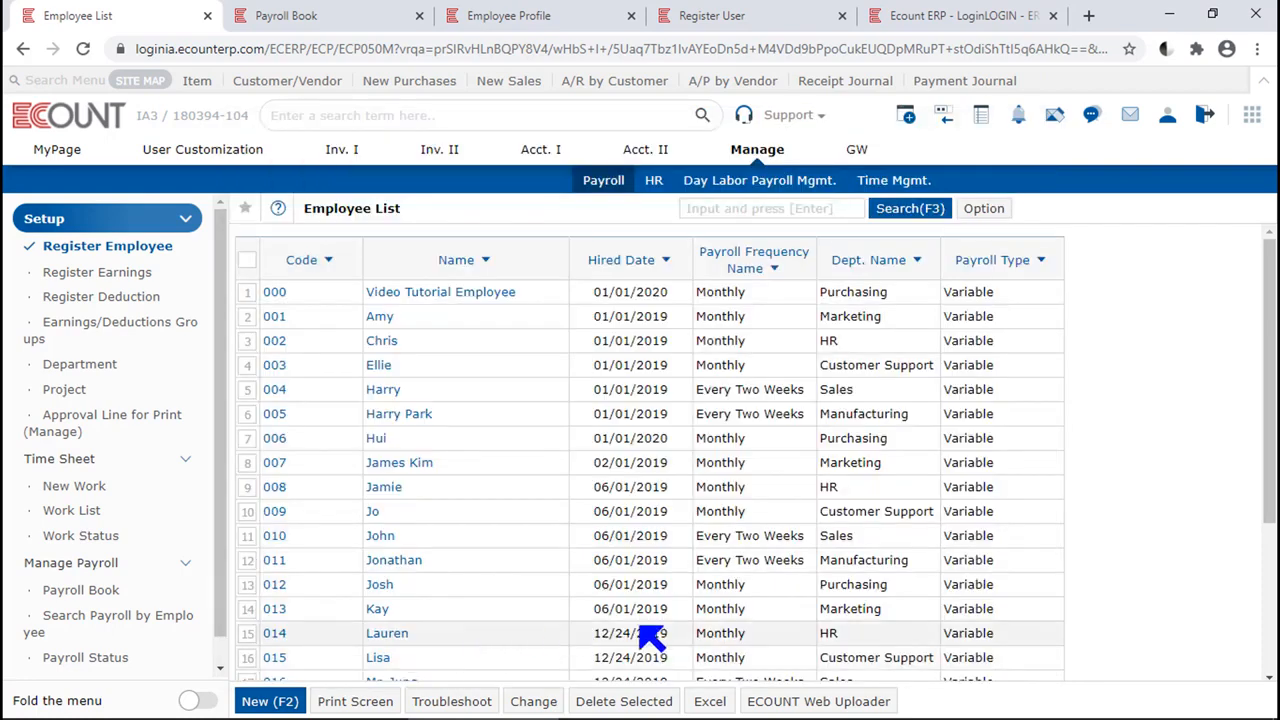
left_click(808, 700)
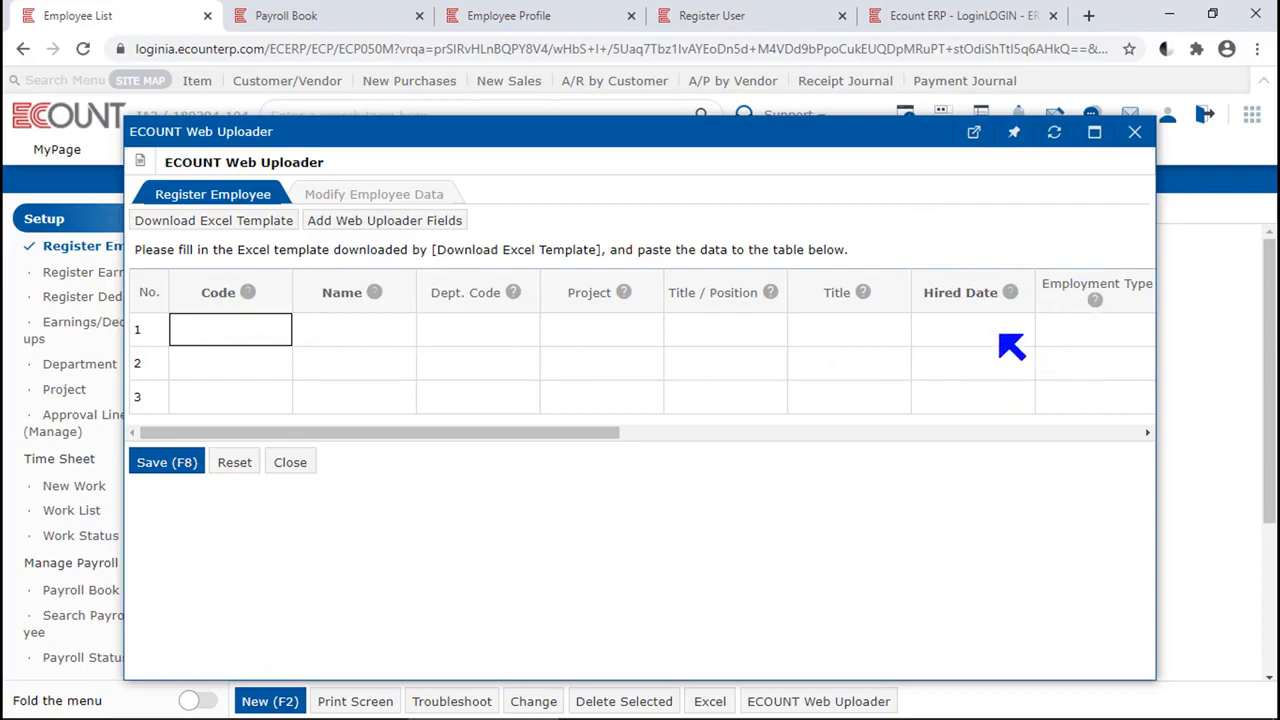
left_click(1134, 133)
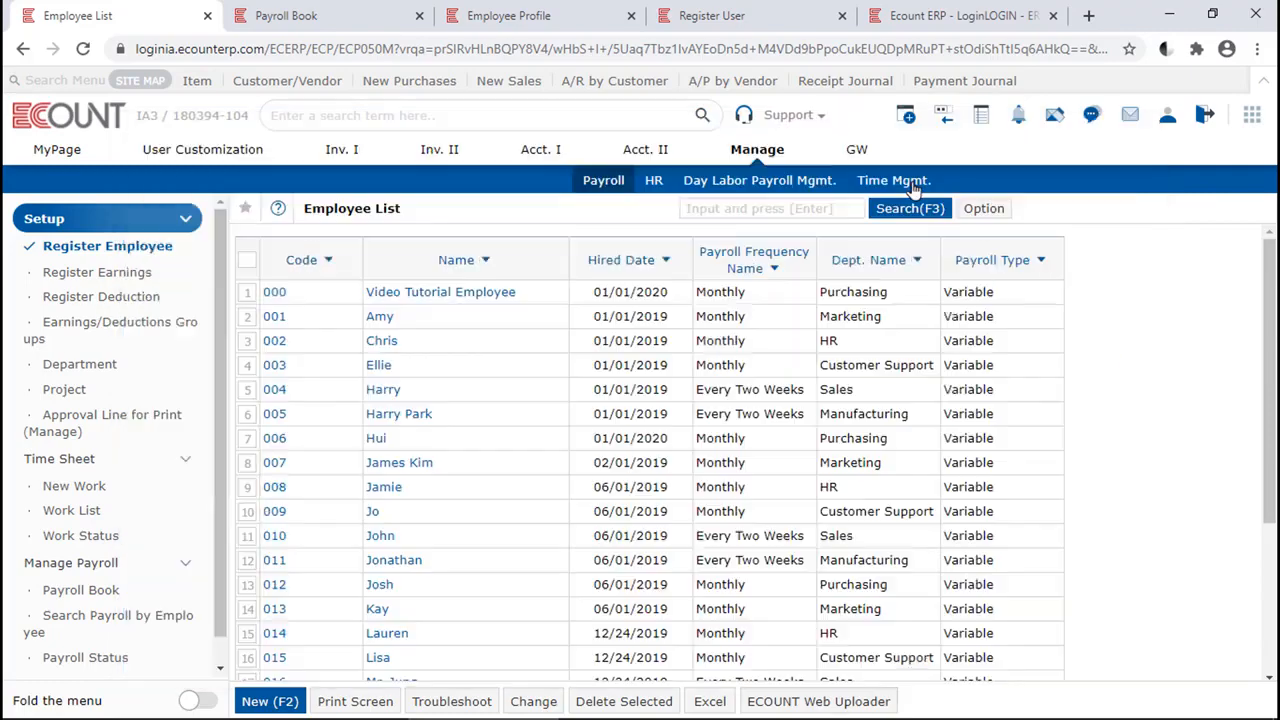
Review the General fields of a new employee registration form from Code to File, and close it without saving.
left_click(250, 702)
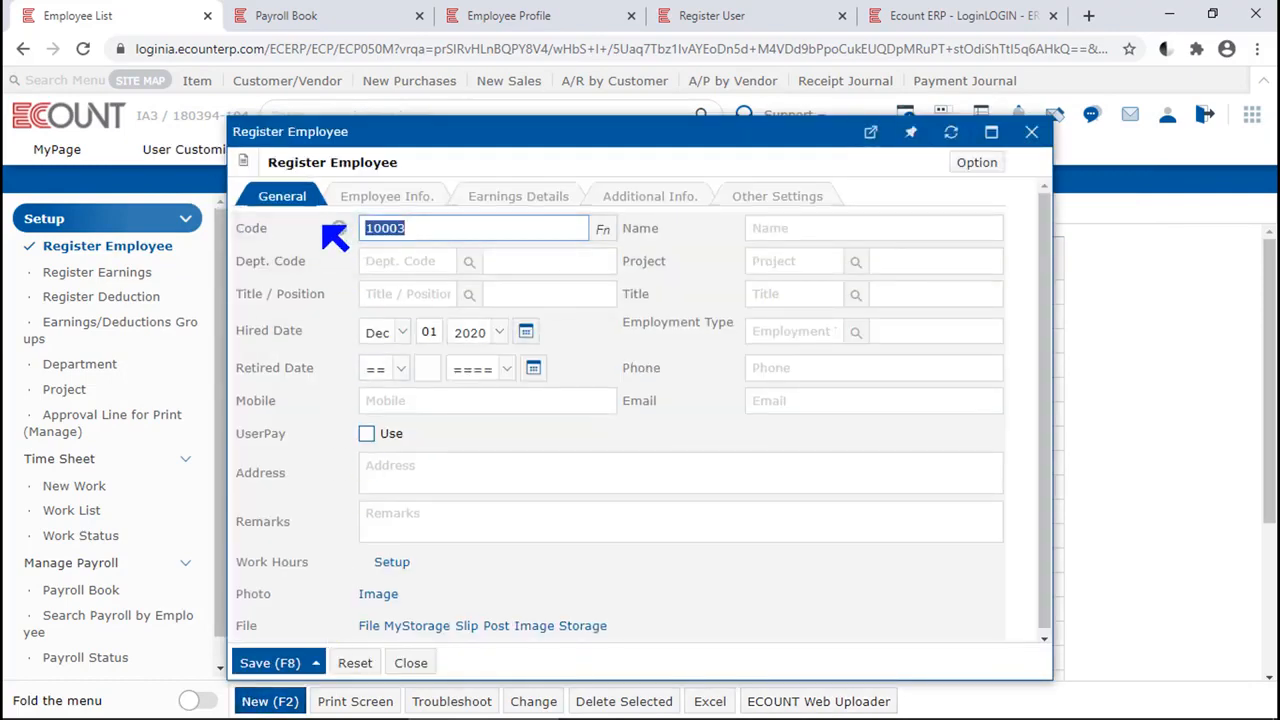
left_click(300, 260)
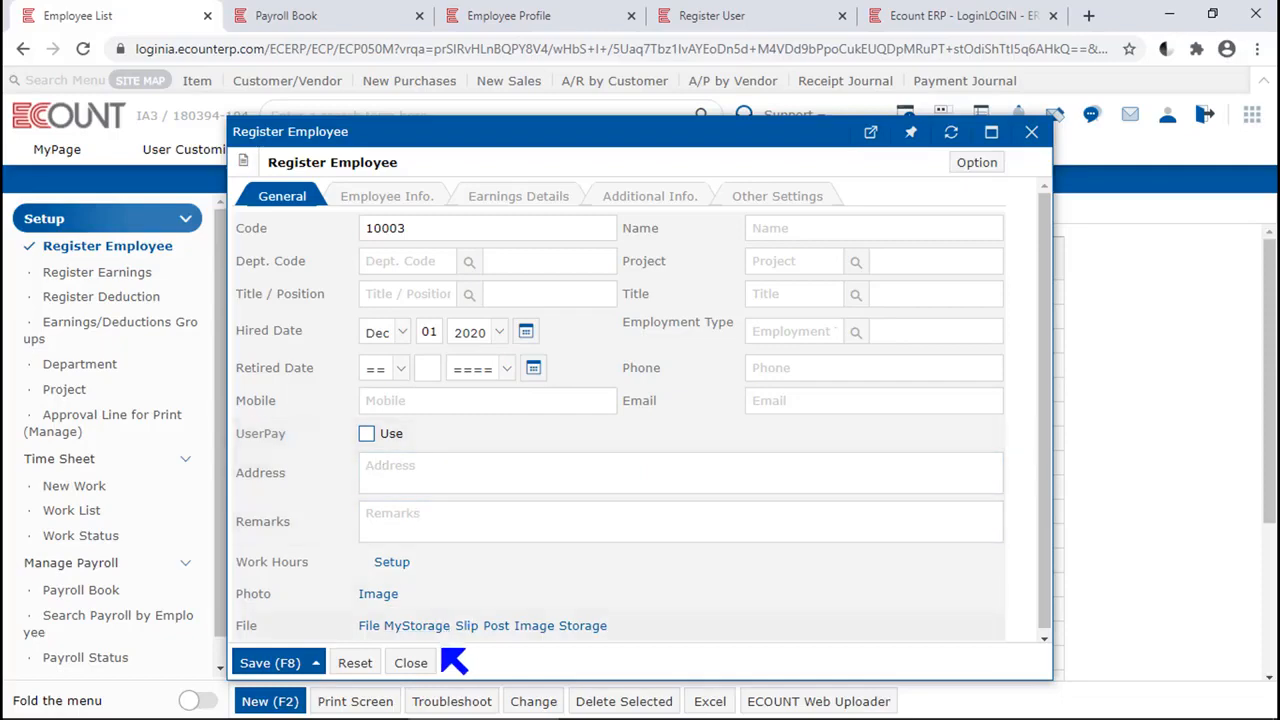
left_click(424, 663)
Open the Video Tutorial Employee record, view its UserPay language choices and password change settings, and close both.
left_click(483, 293)
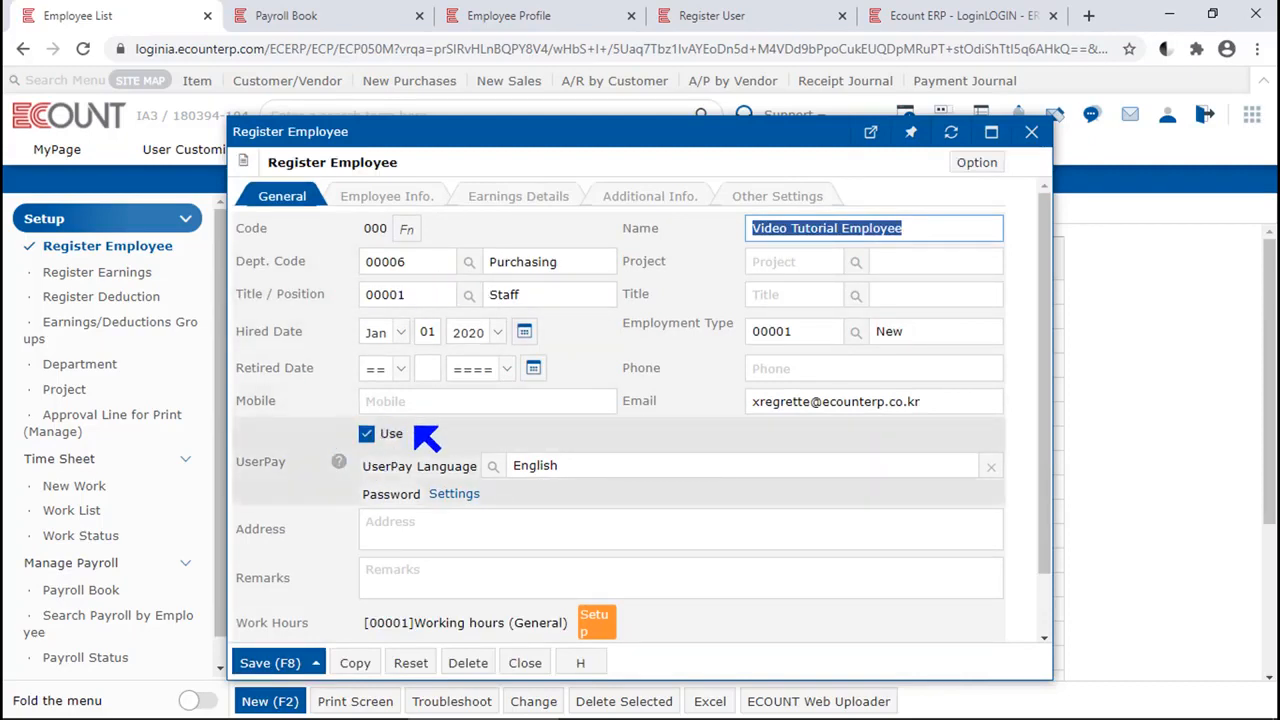
left_click(493, 466)
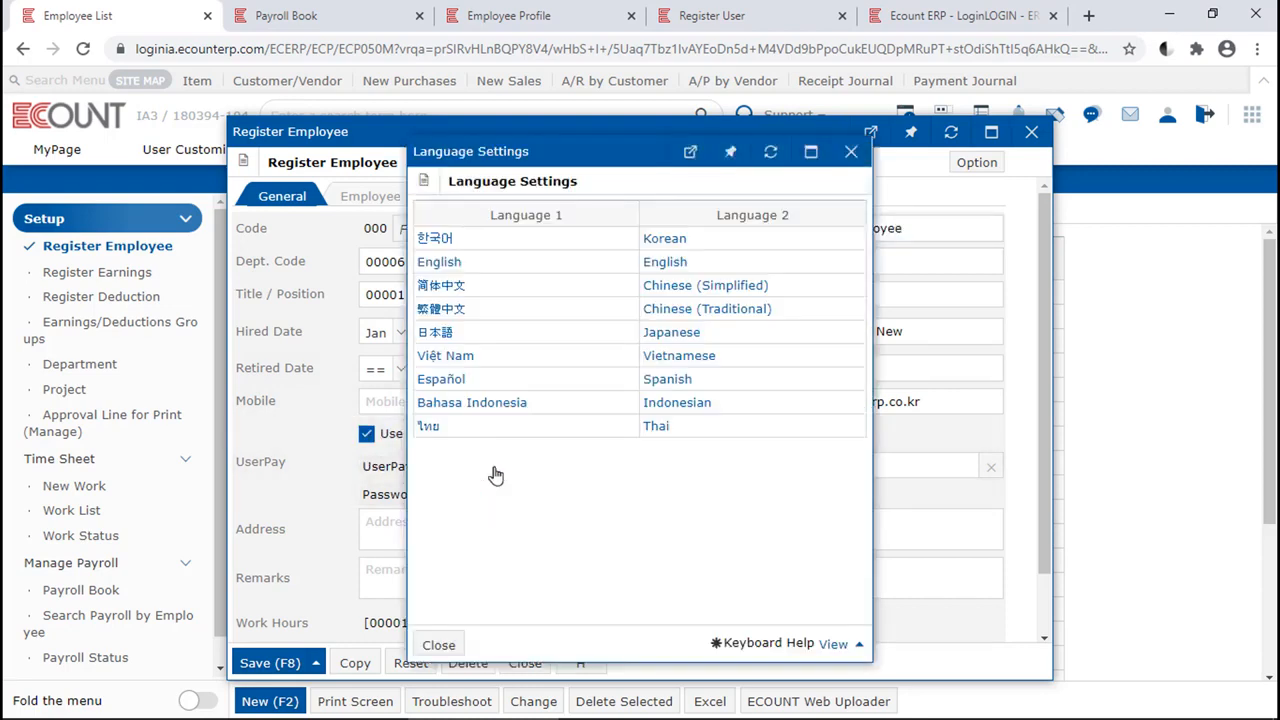
key("Escape")
left_click(453, 497)
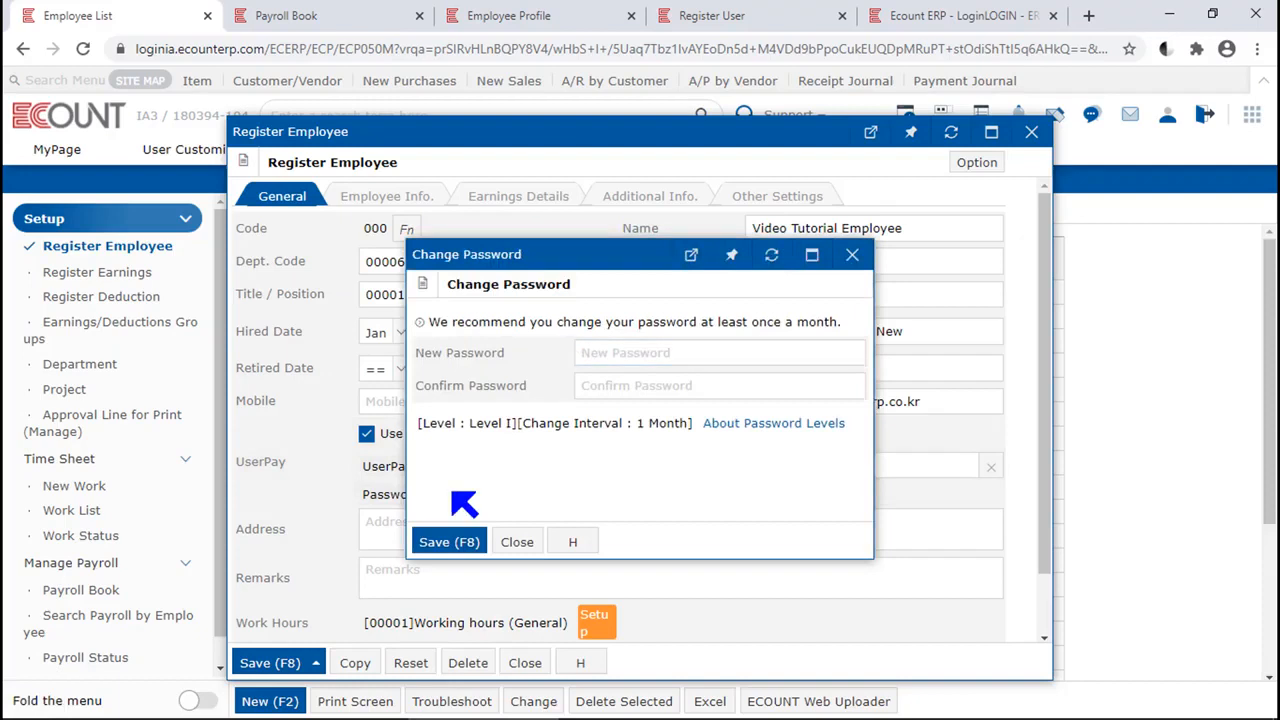
key("Escape")
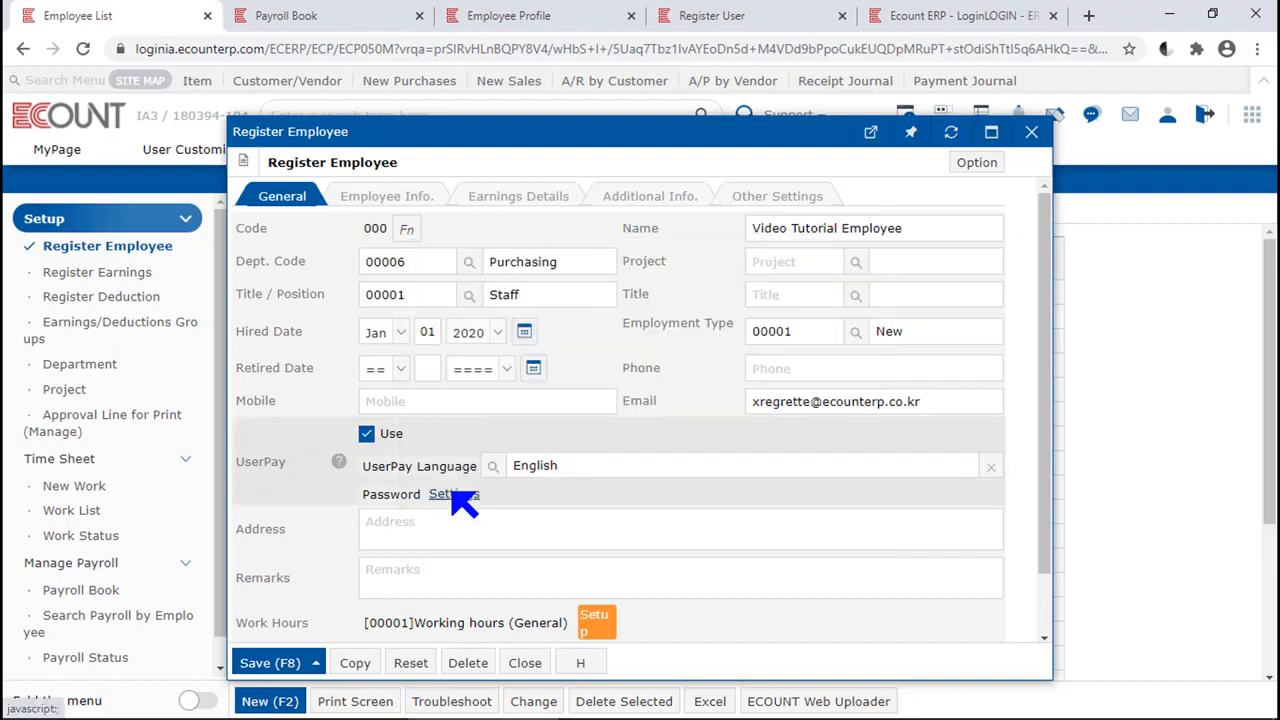
Link the user ID Video to the Video Tutorial Employee record by setting its name from Employee Info., and save.
left_click(776, 10)
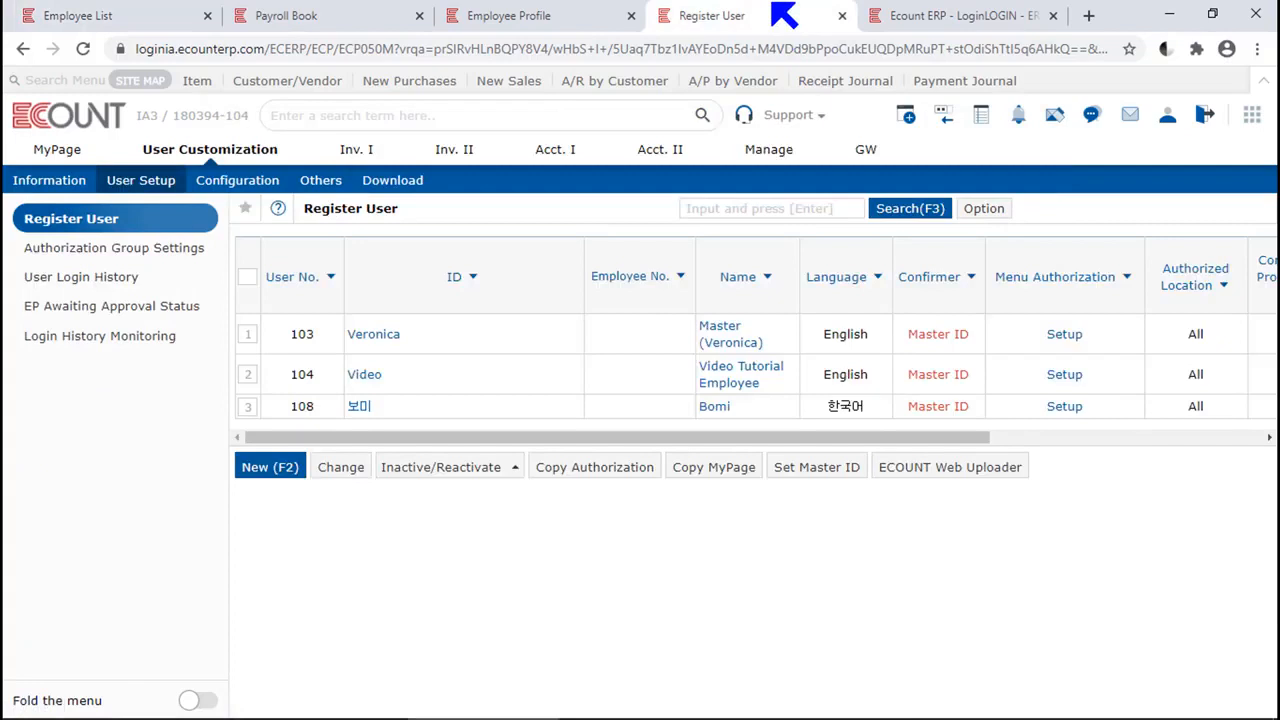
left_click(362, 377)
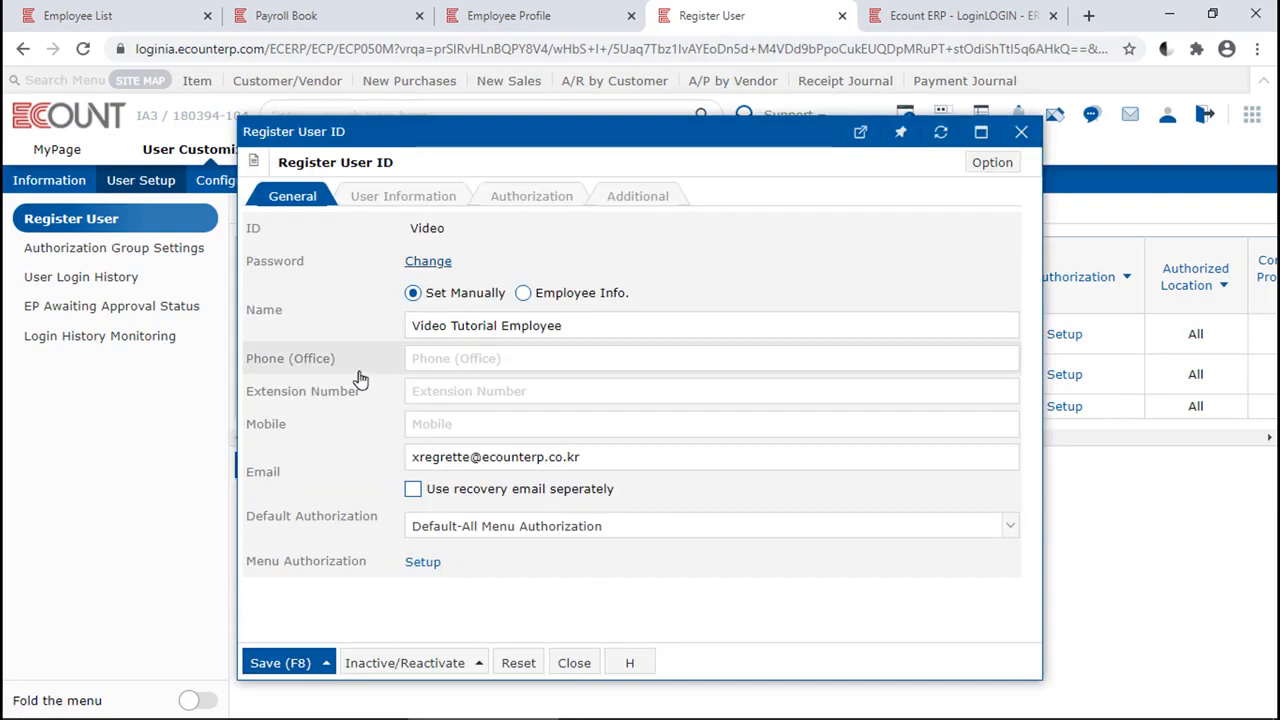
left_click(522, 293)
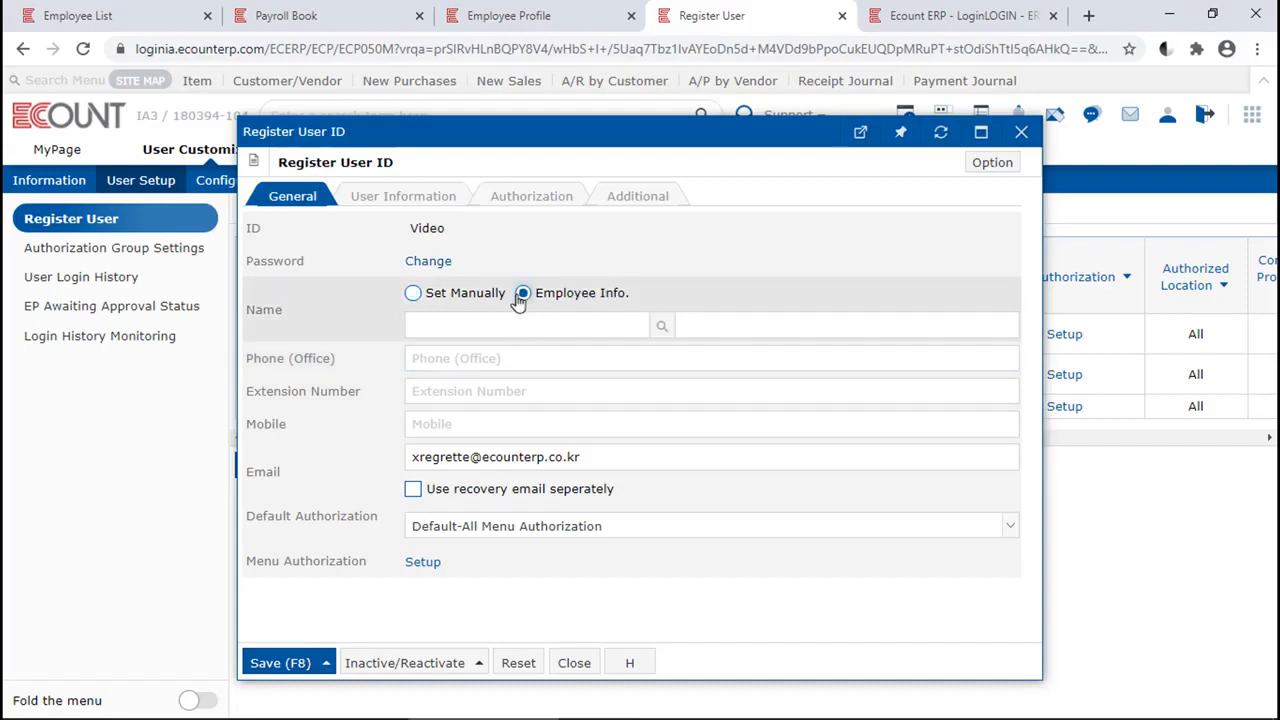
left_click(582, 328)
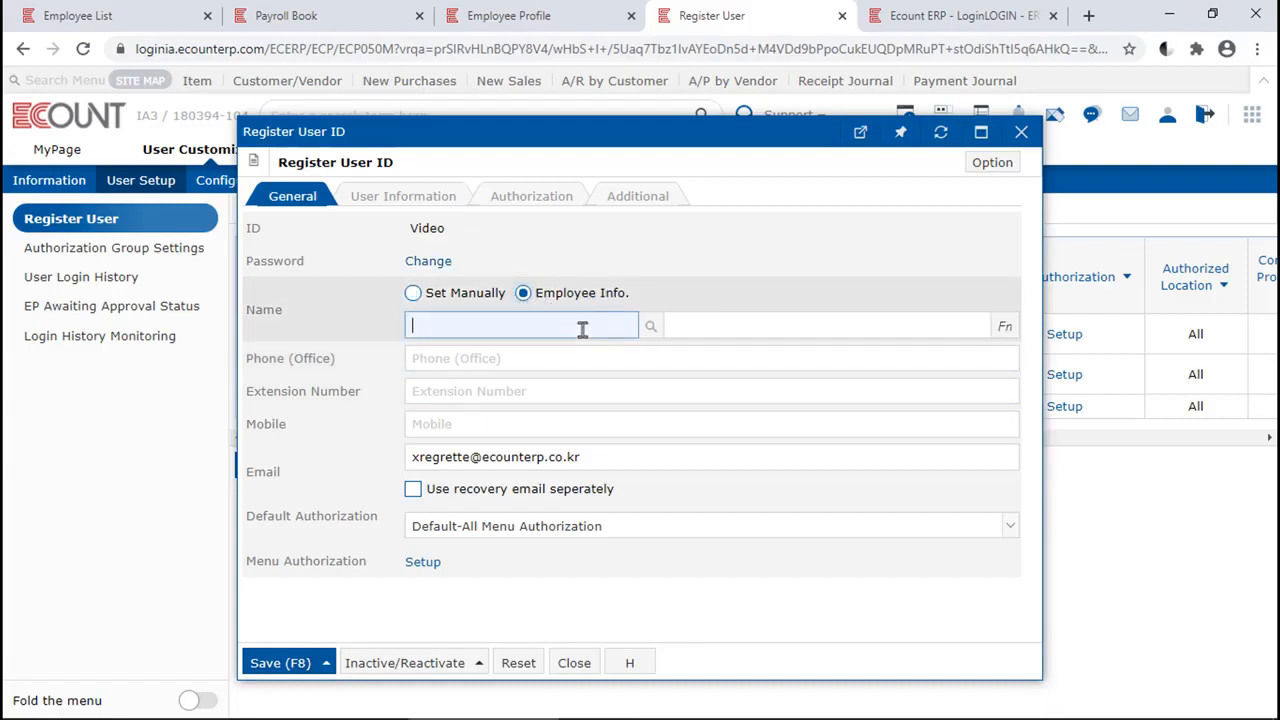
type("video")
key("Return")
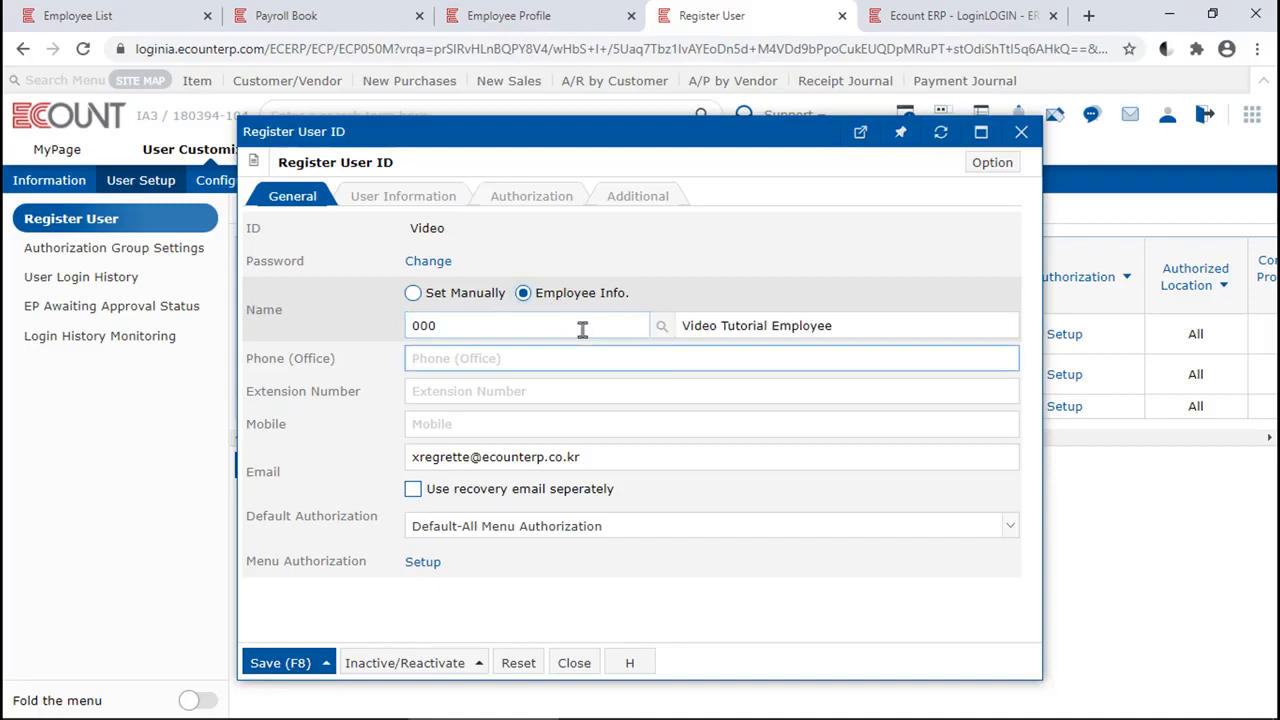
left_click(812, 290)
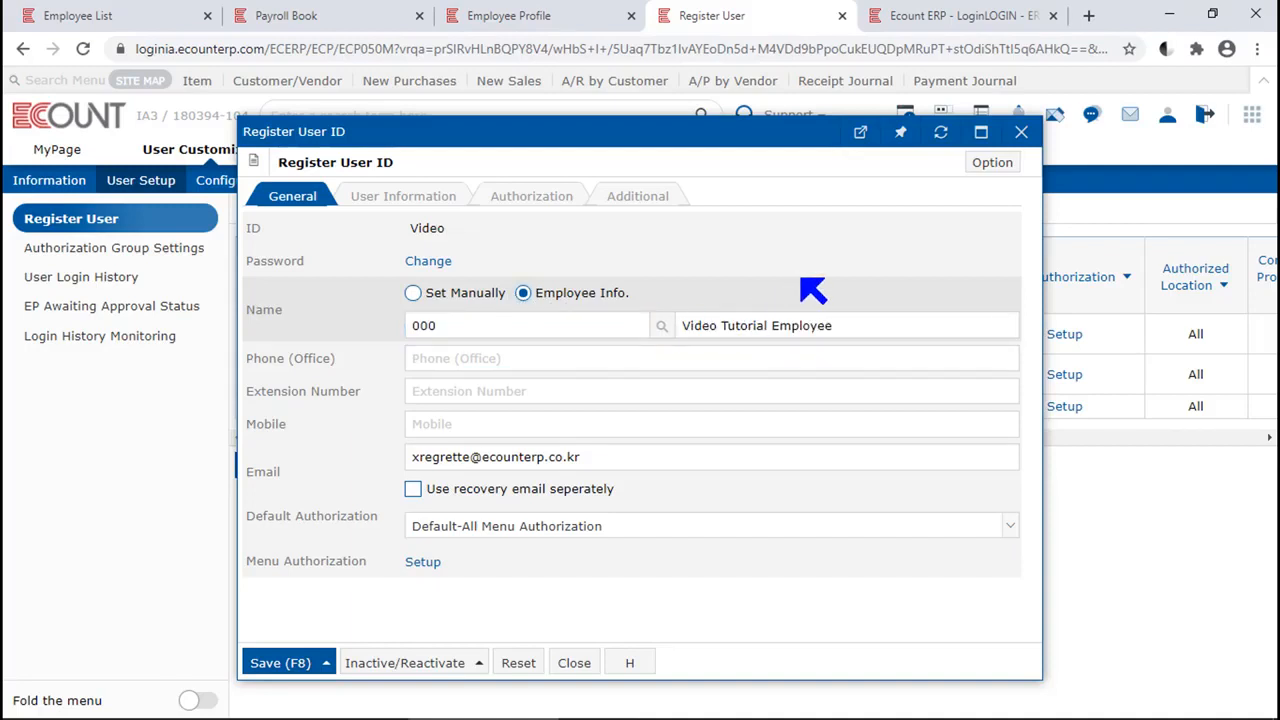
left_click(280, 663)
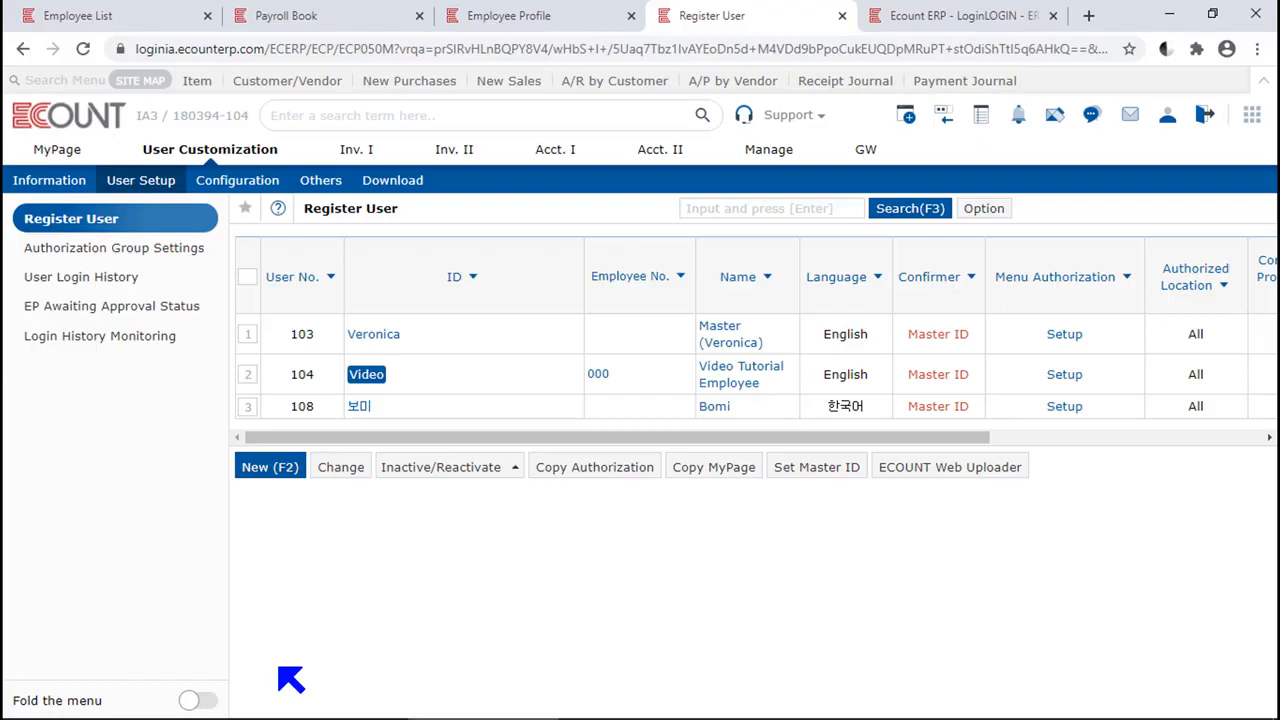
Open UserPay from the ECOUNT ERP login page, and log in with the company code, employee ID and password.
left_click(955, 20)
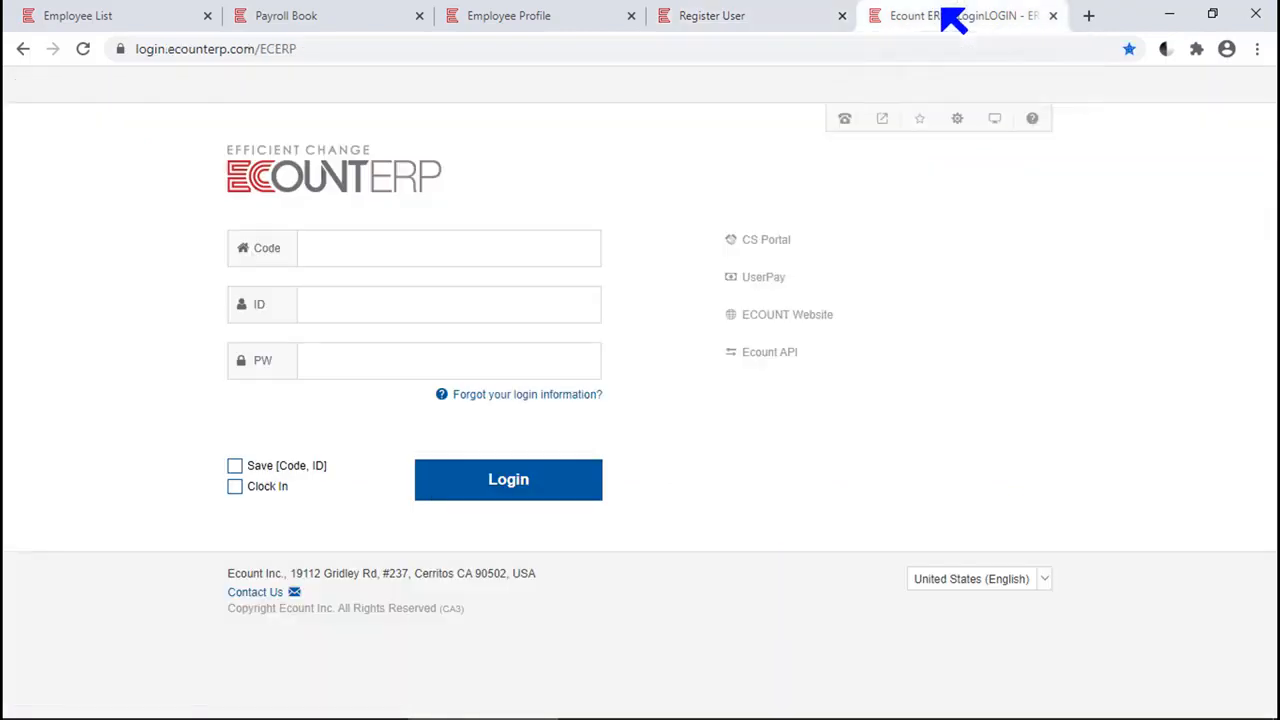
left_click(776, 287)
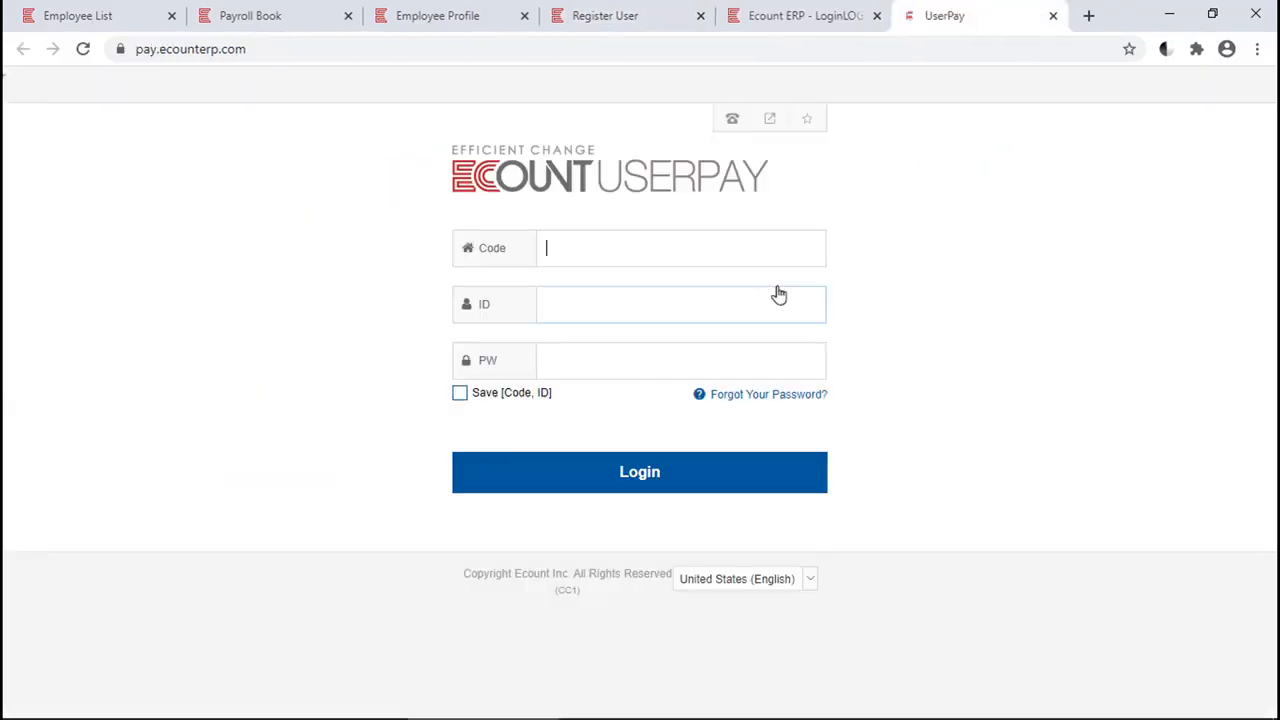
left_click(904, 249)
left_click(749, 258)
type("180")
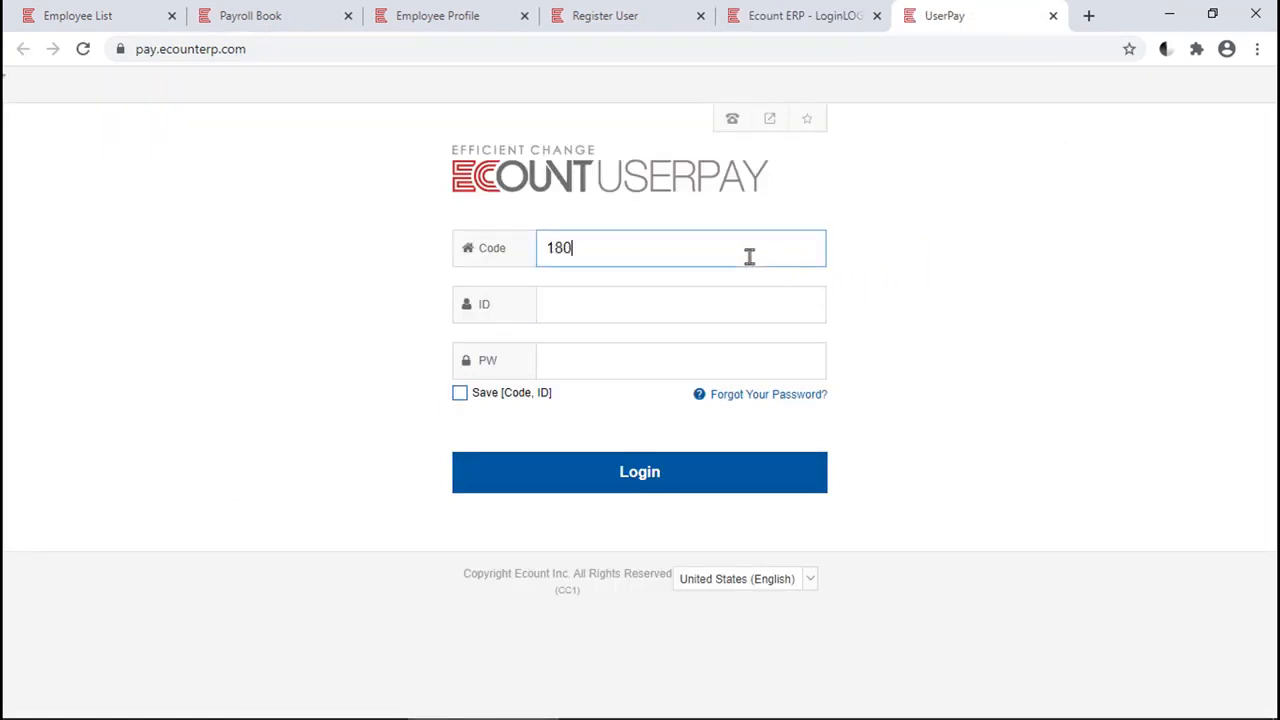
type("394")
key("Tab")
type("000")
key("Tab")
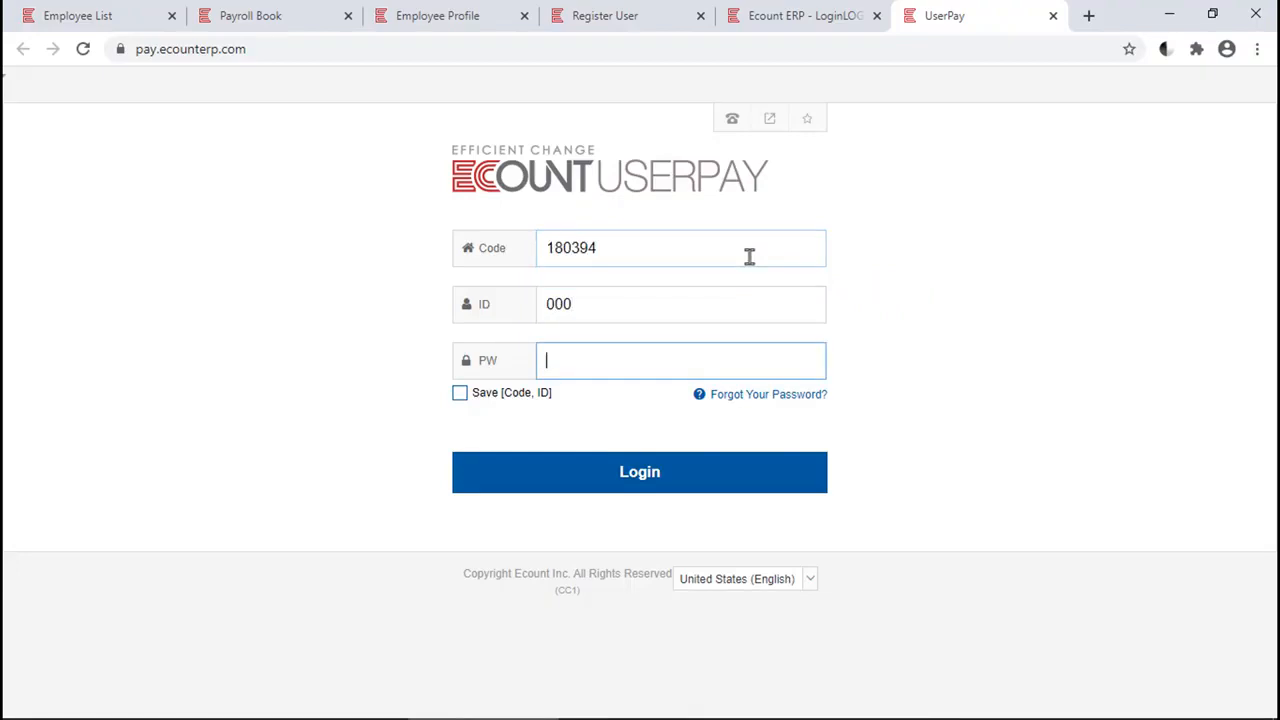
type("**********")
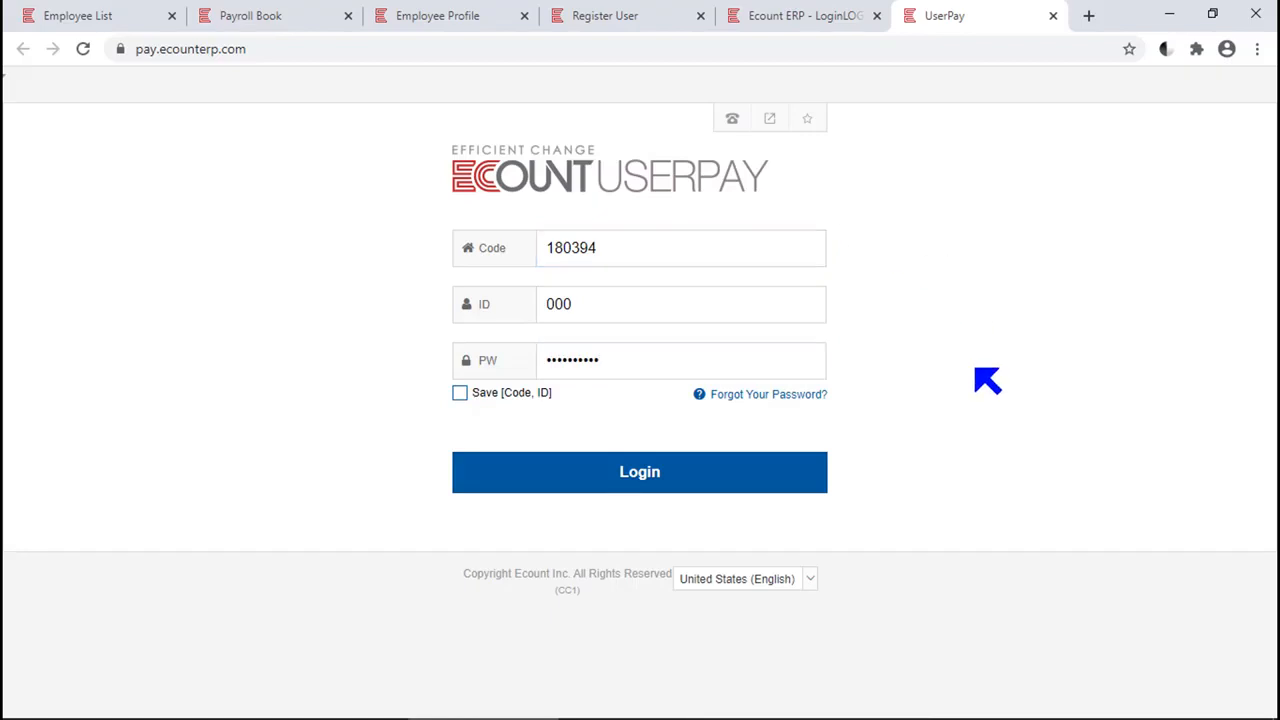
left_click(767, 484)
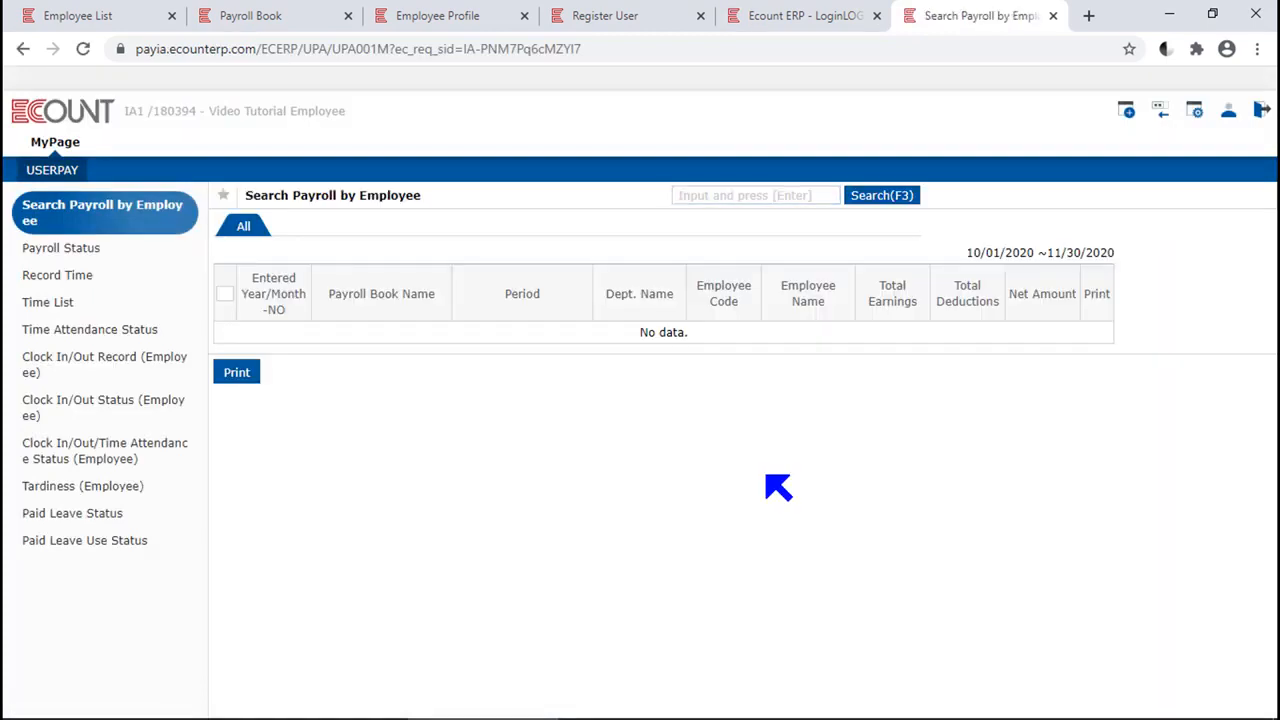
Return to the Employee List and review the Earnings Details sections of the Video Tutorial Employee record.
left_click(90, 14)
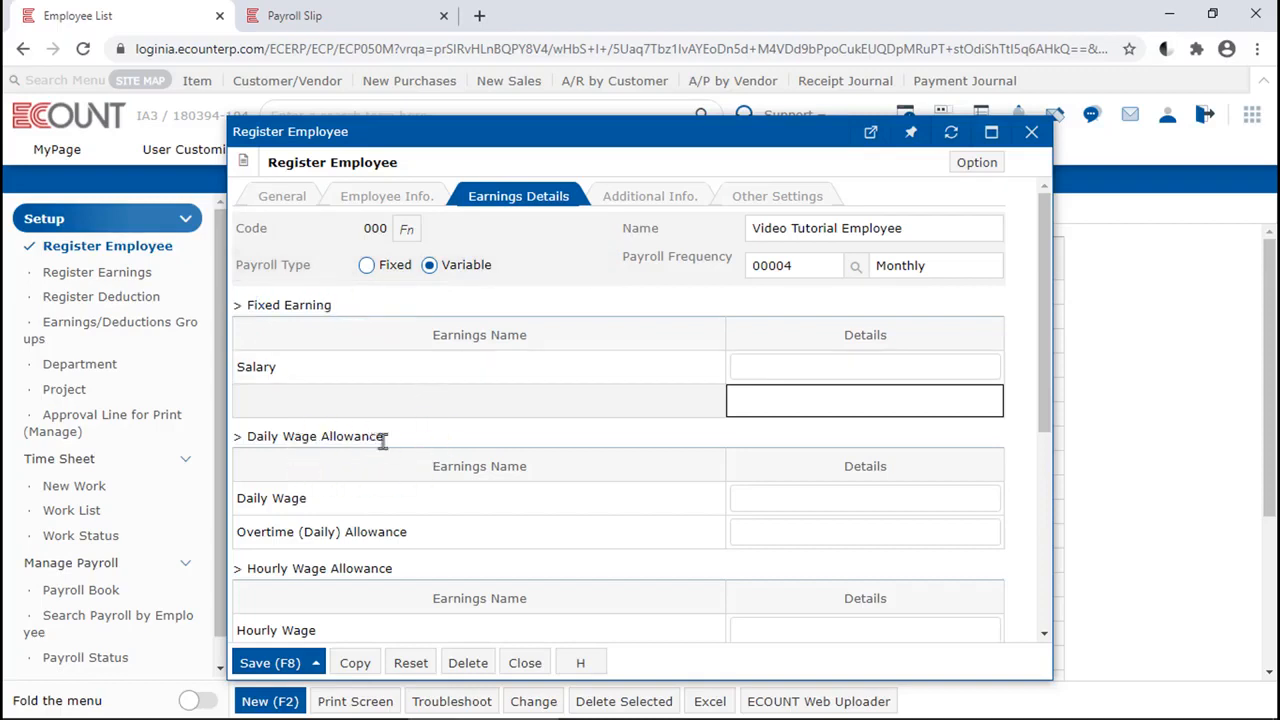
scroll(381, 438, "down", 2)
scroll(383, 441, "down", 1)
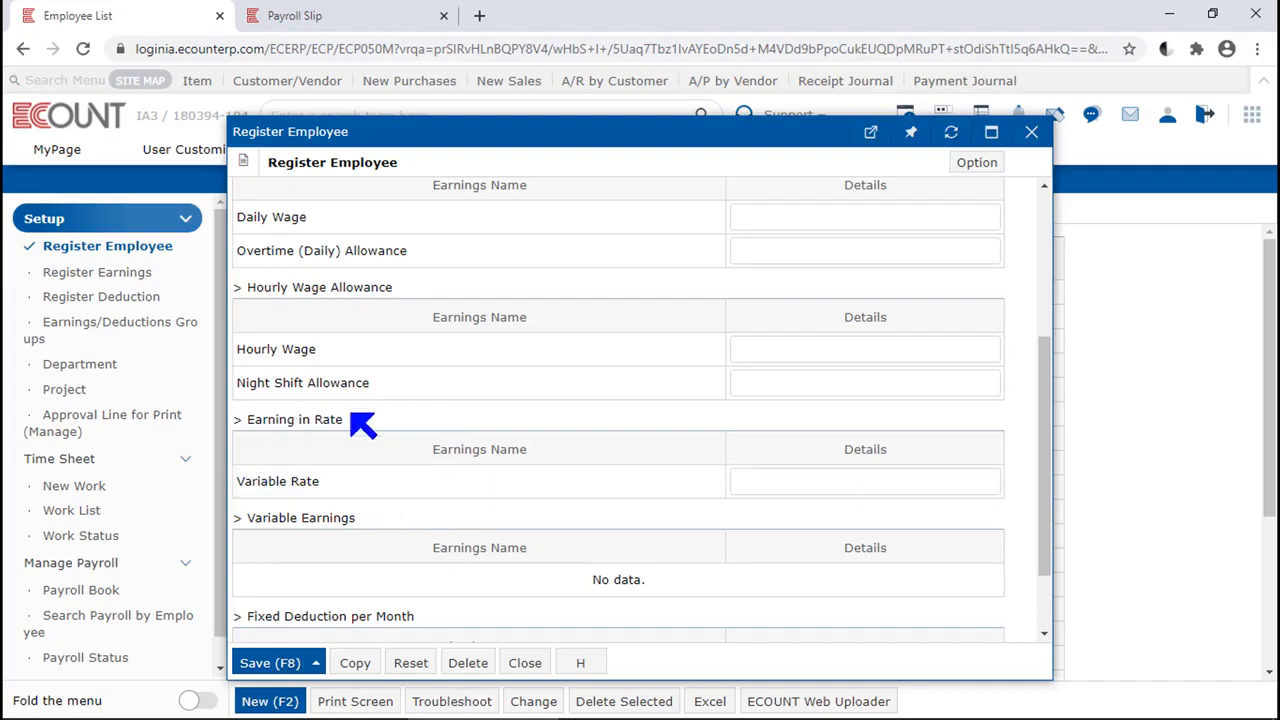
scroll(1022, 431, "up", 5)
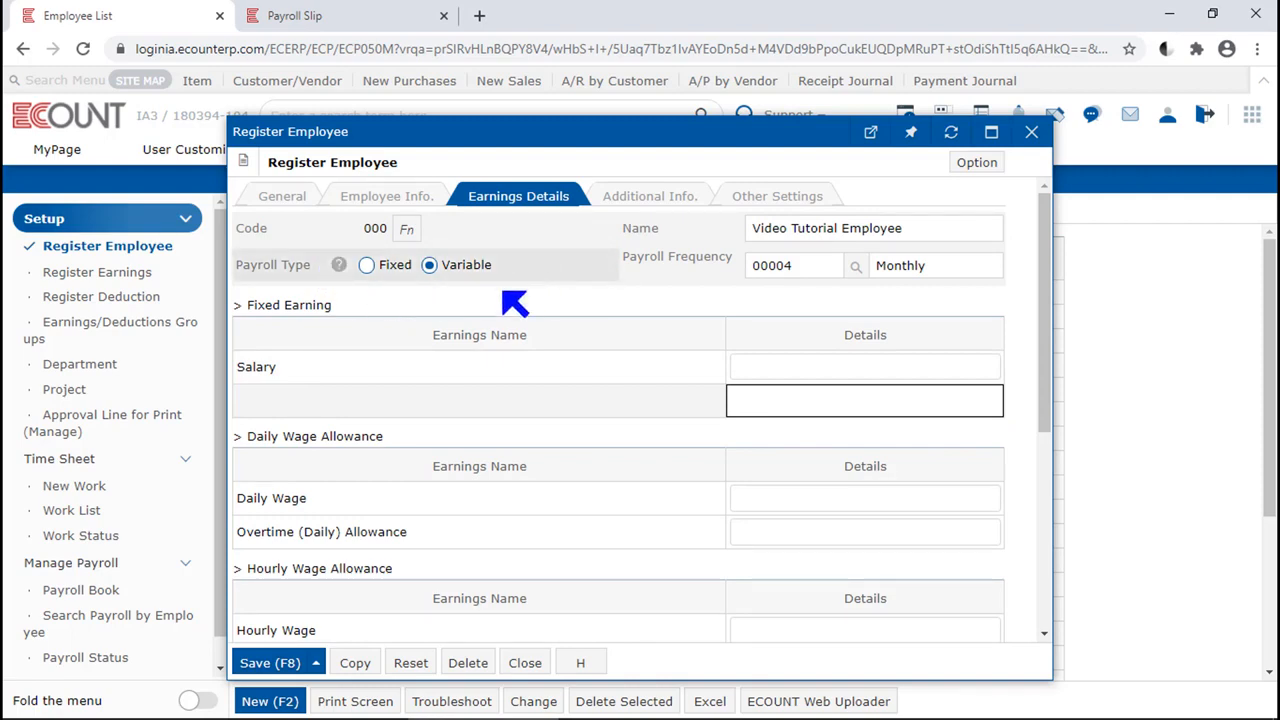
Compare the earnings sections offered by the Fixed and Variable payroll types, ending on Variable.
left_click(389, 270)
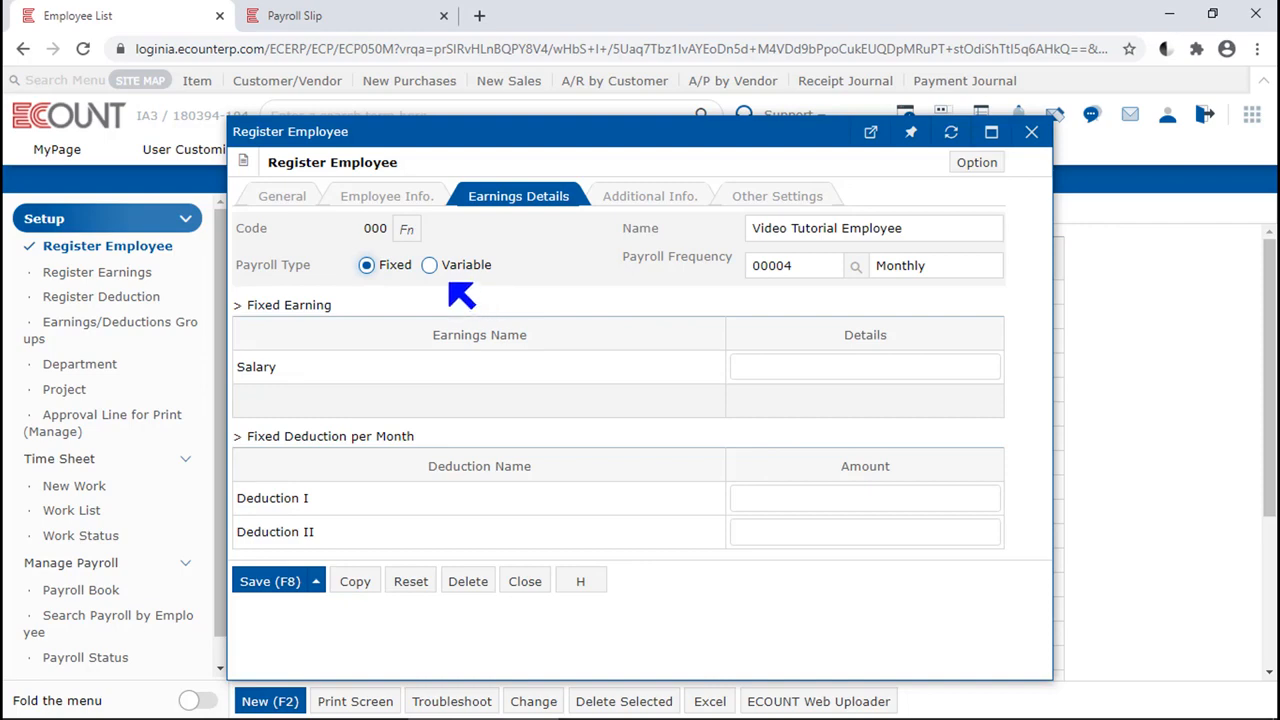
left_click(440, 268)
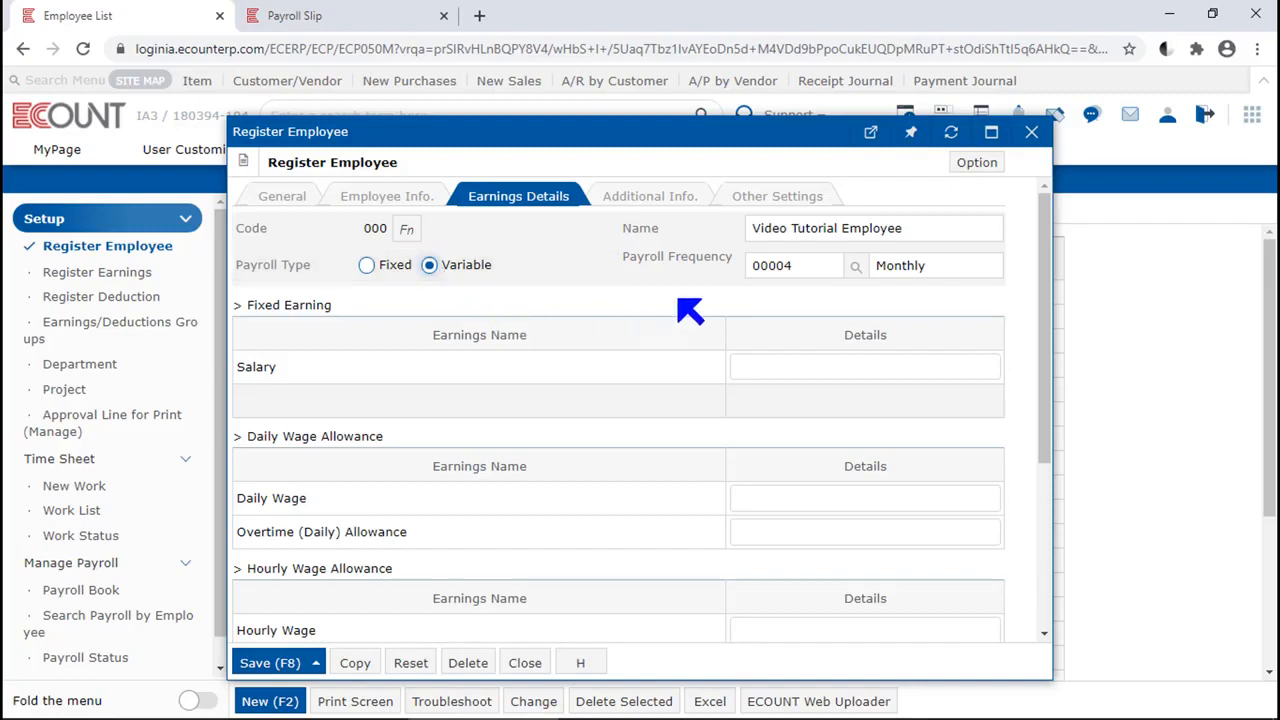
scroll(690, 312, "down", 3)
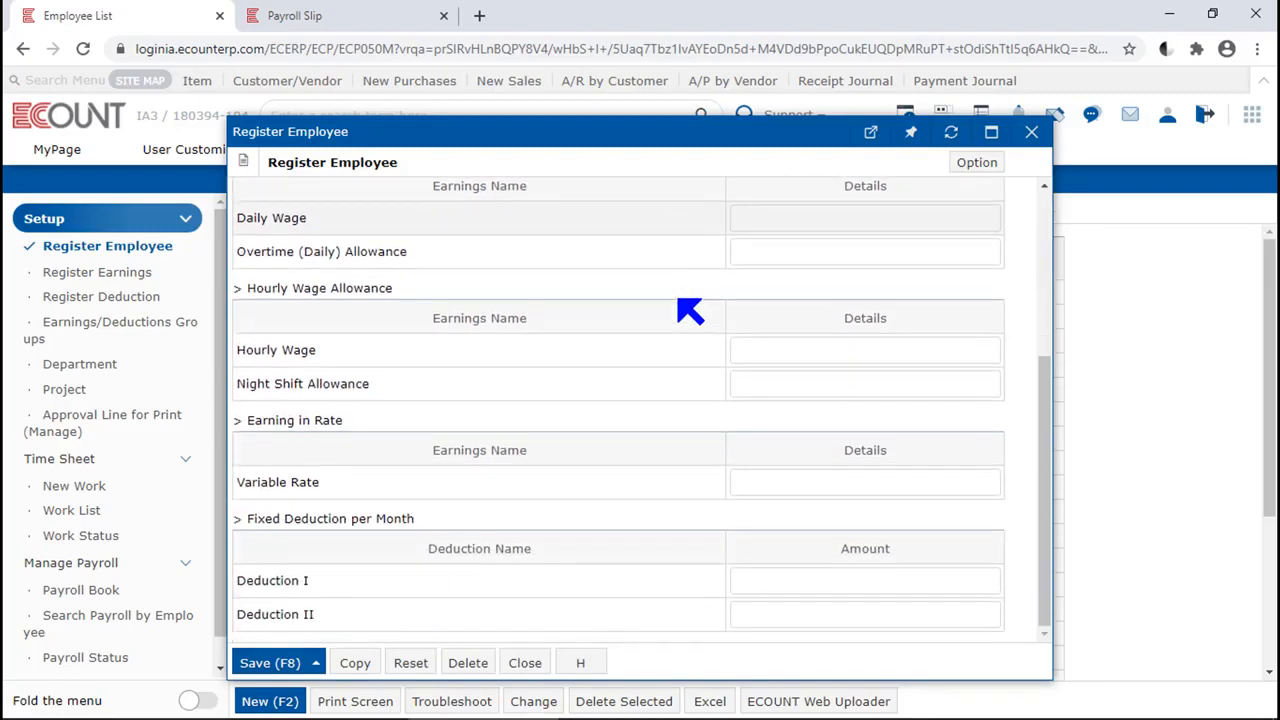
scroll(690, 312, "up", 5)
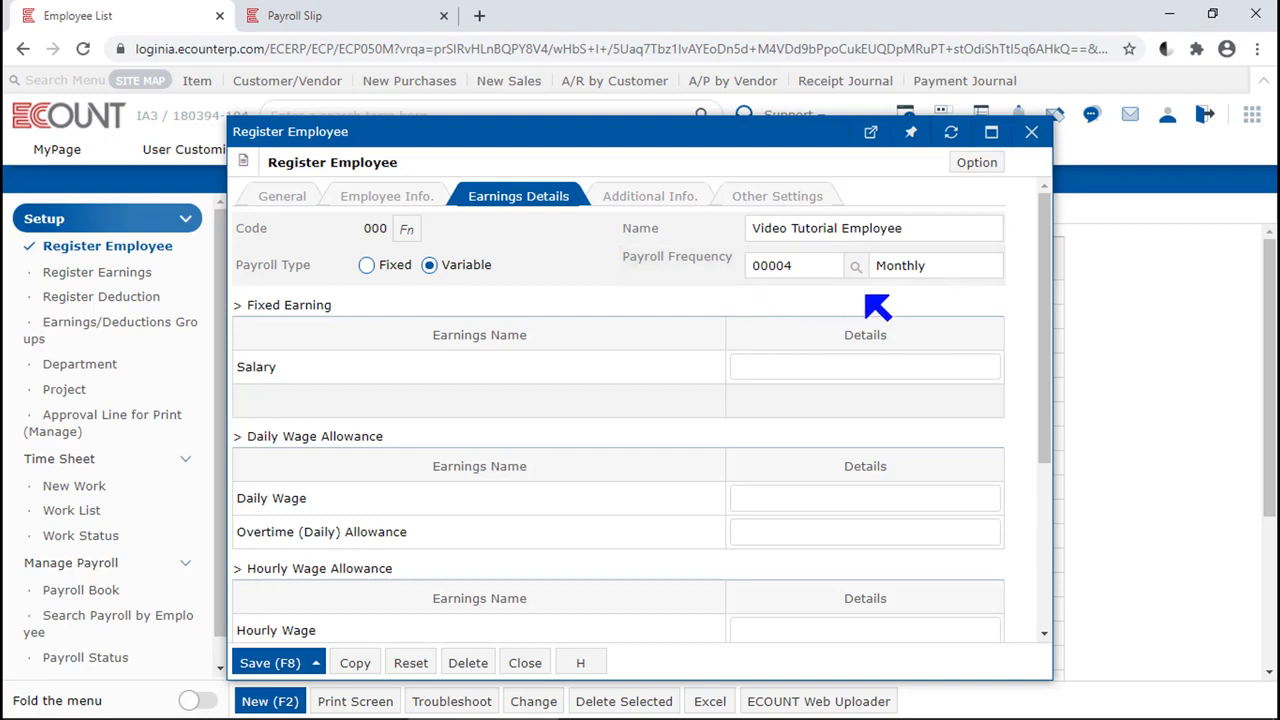
View the blank New Payroll Frequency form, close it without saving, and choose Monthly as the employee's payroll frequency.
left_click(855, 266)
key("ctrl+2")
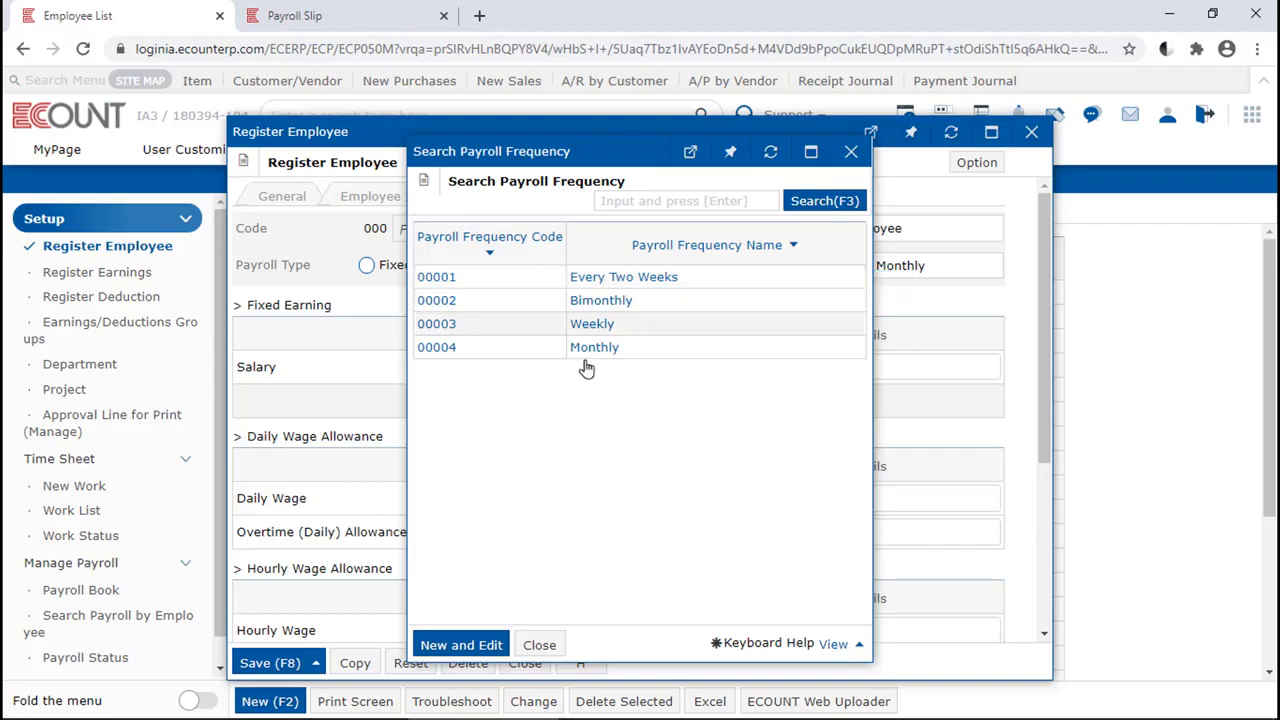
left_click(478, 644)
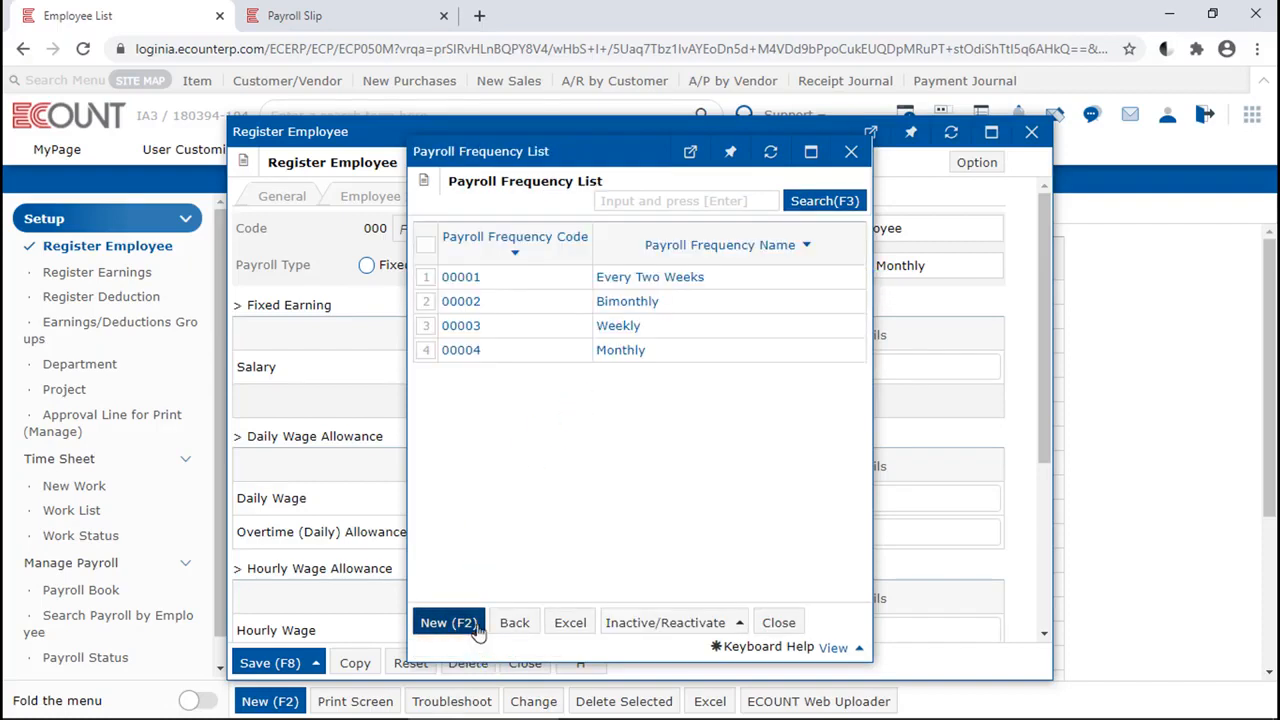
left_click(474, 624)
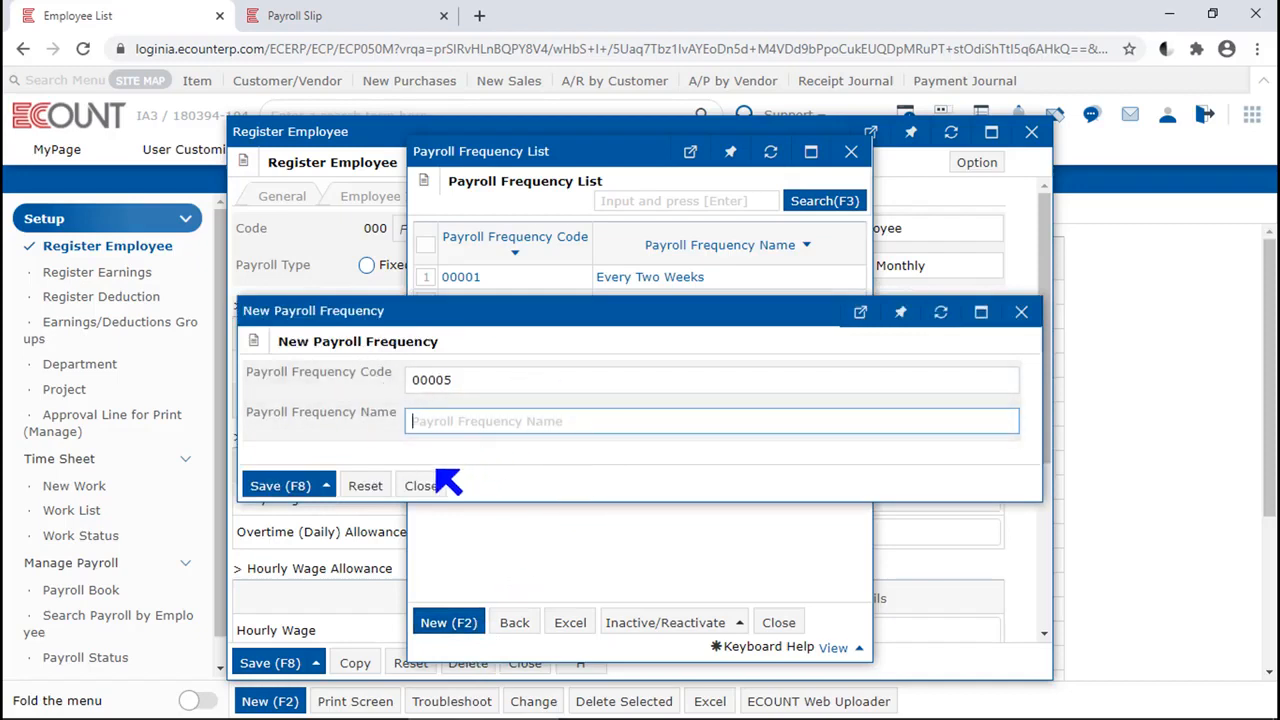
left_click(421, 485)
left_click(515, 625)
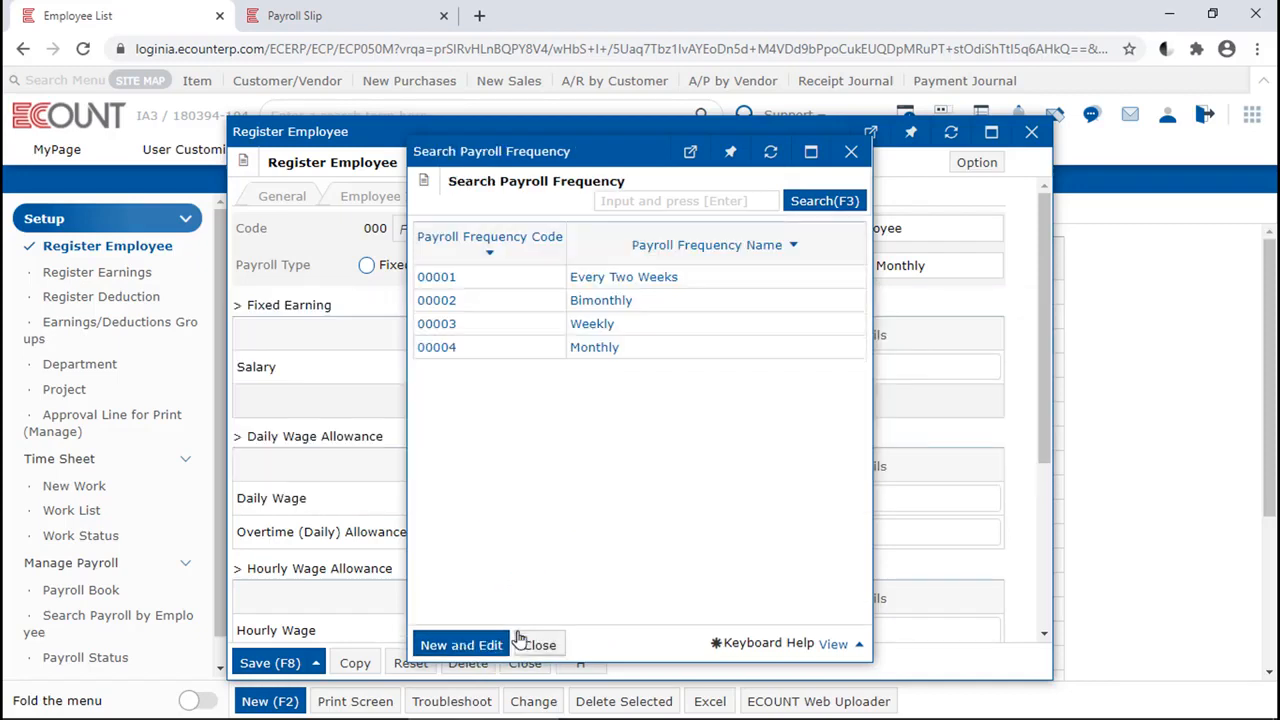
left_click(612, 352)
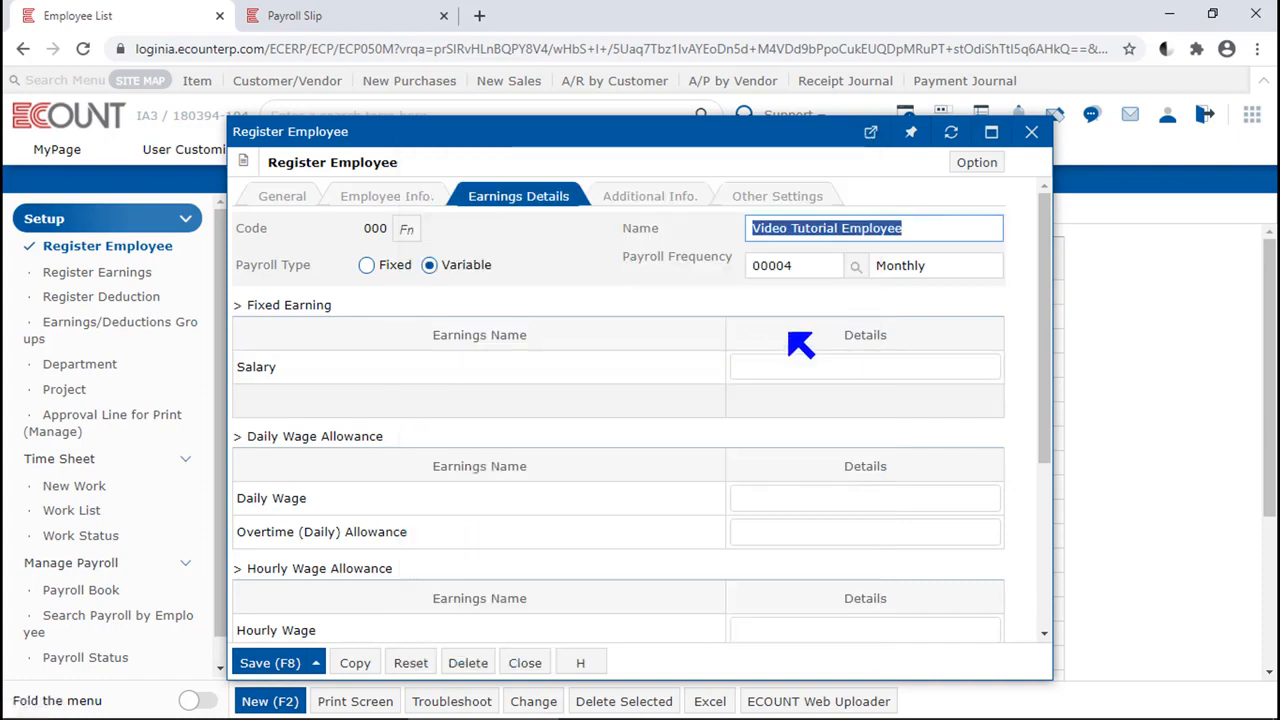
left_click(915, 295)
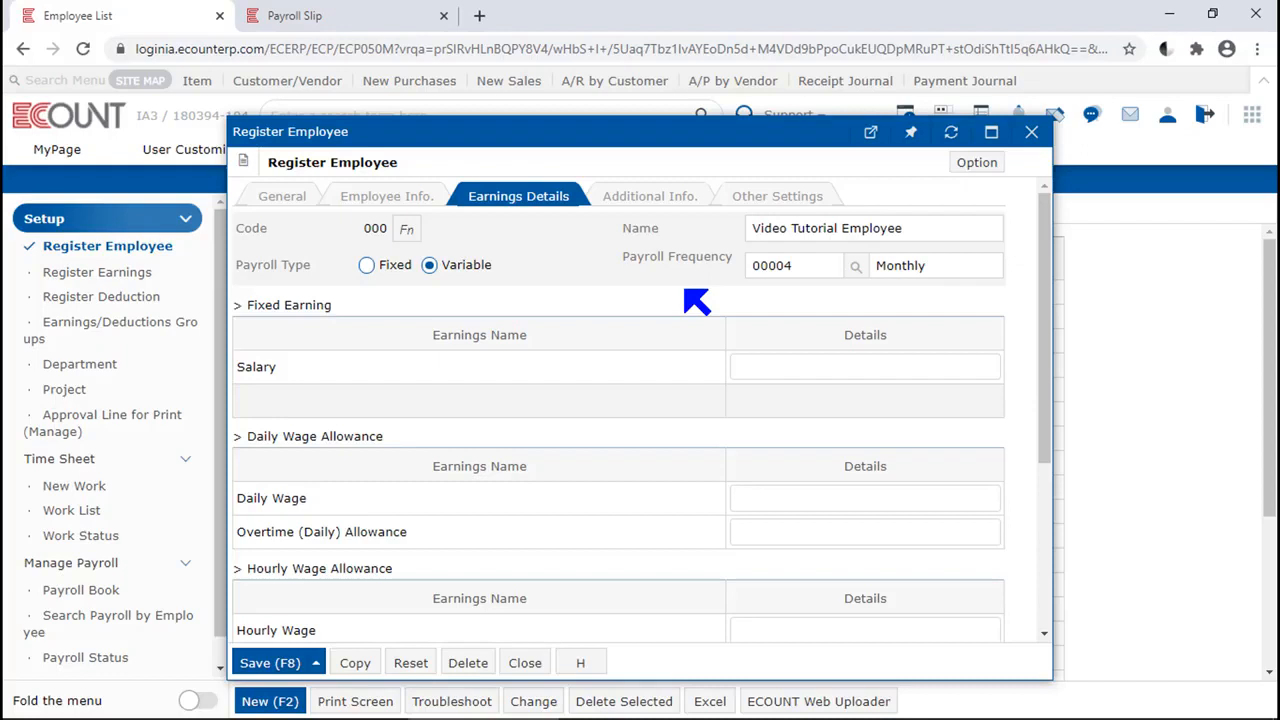
Compare the Weekly and Monthly entries in the payroll frequency search, and close it without choosing one.
left_click(852, 274)
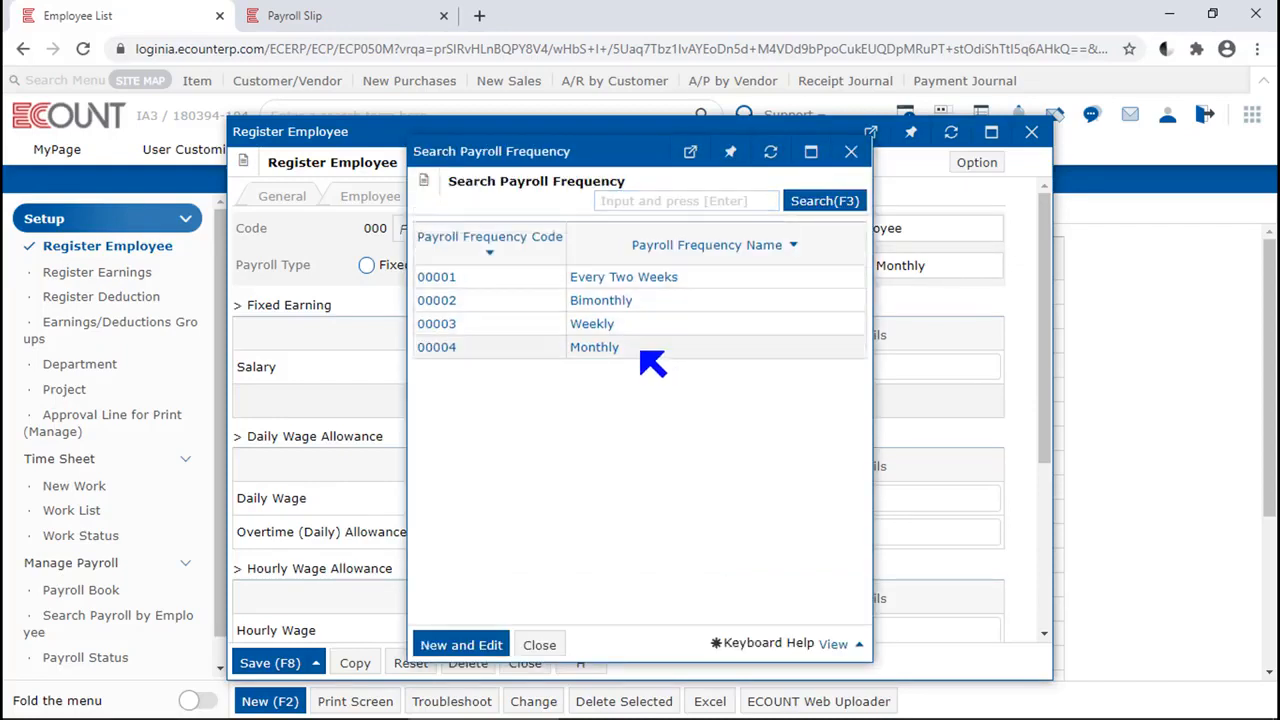
left_click_drag(639, 350, 524, 350)
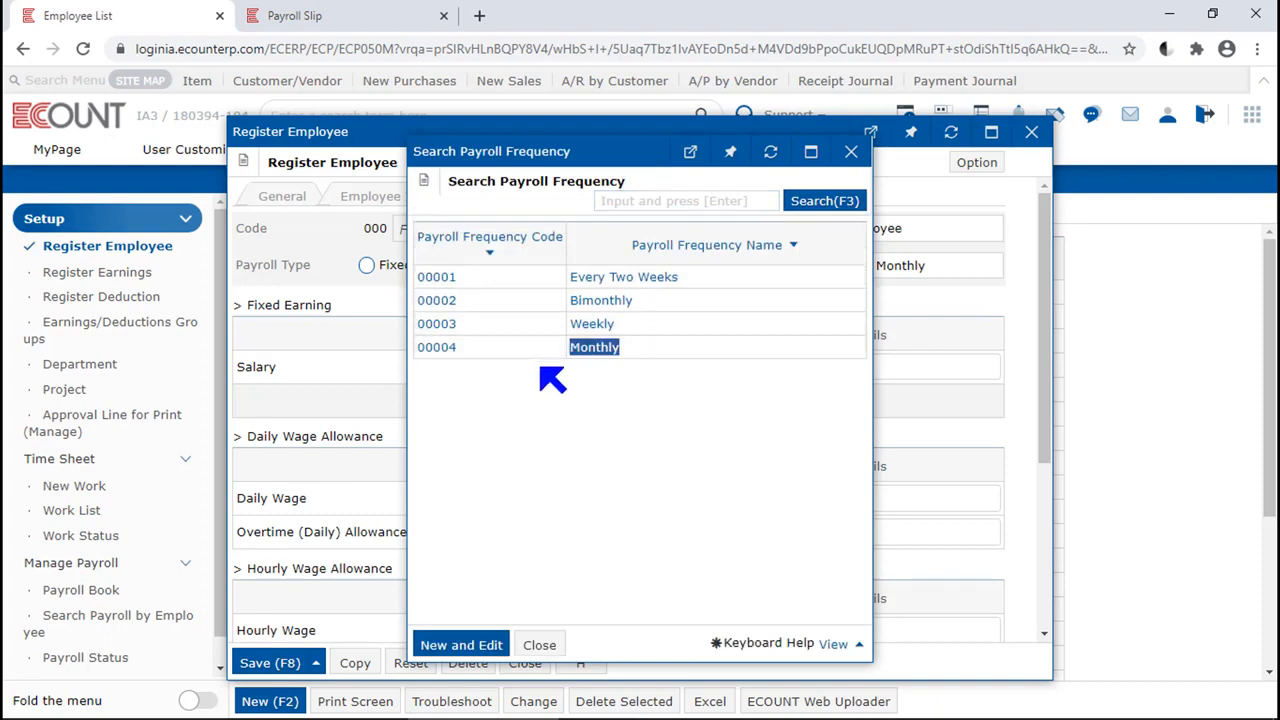
left_click(682, 330)
left_click_drag(681, 329, 504, 333)
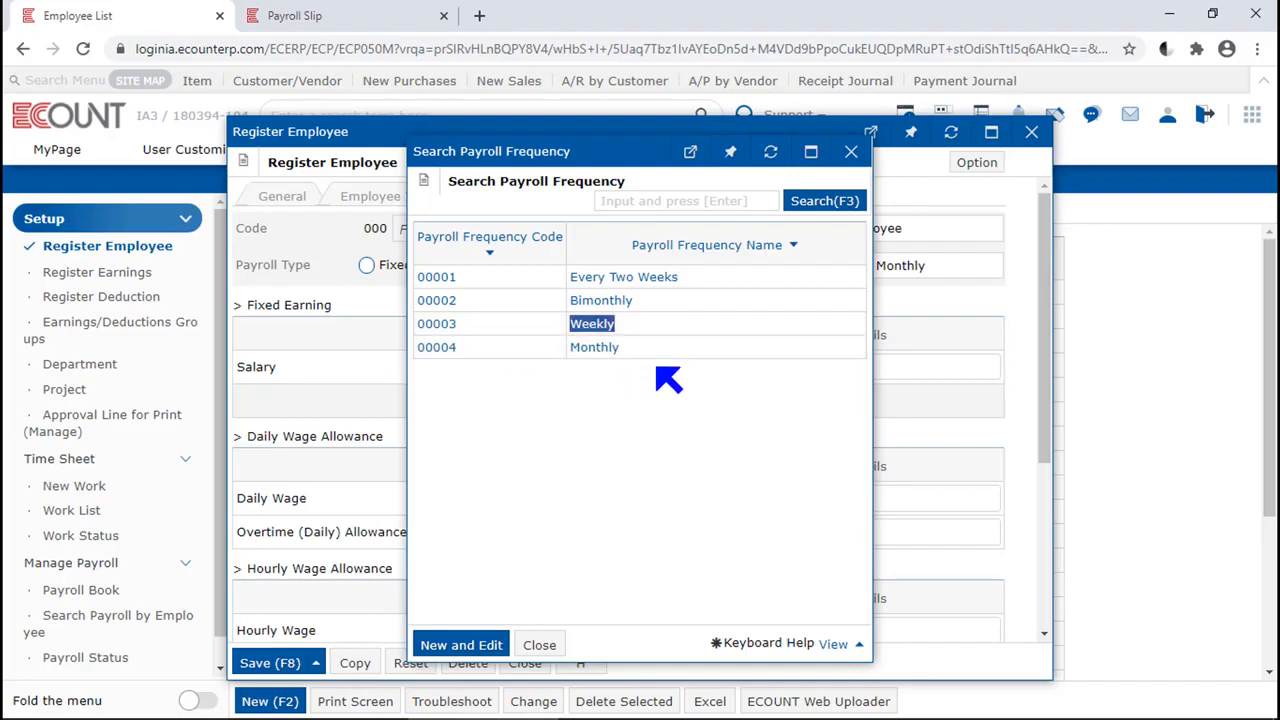
left_click_drag(657, 368, 534, 351)
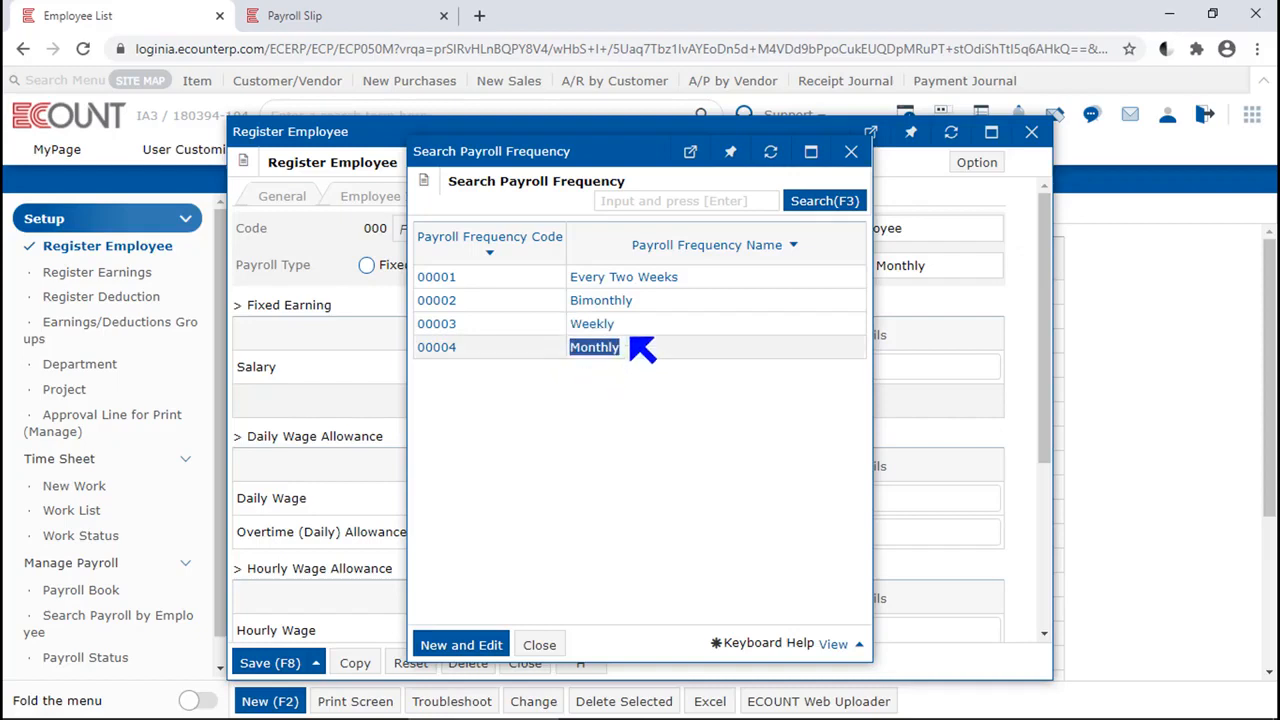
left_click(632, 329)
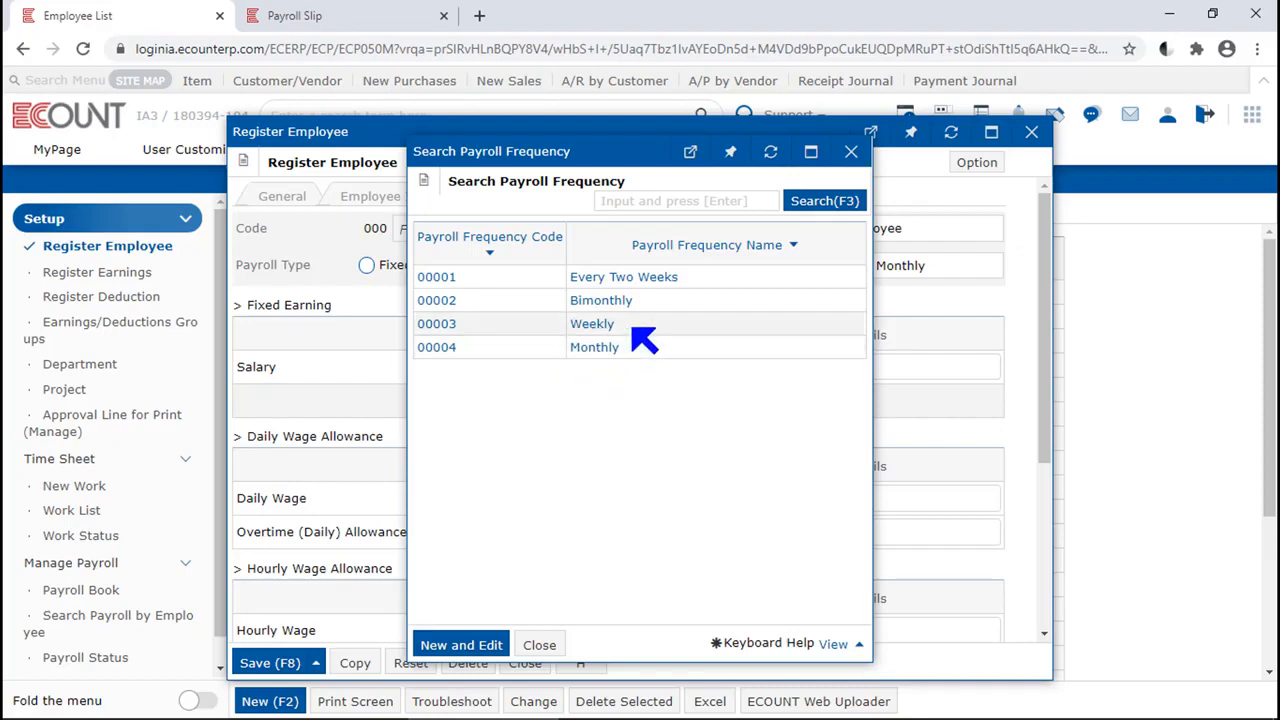
left_click_drag(632, 329, 494, 331)
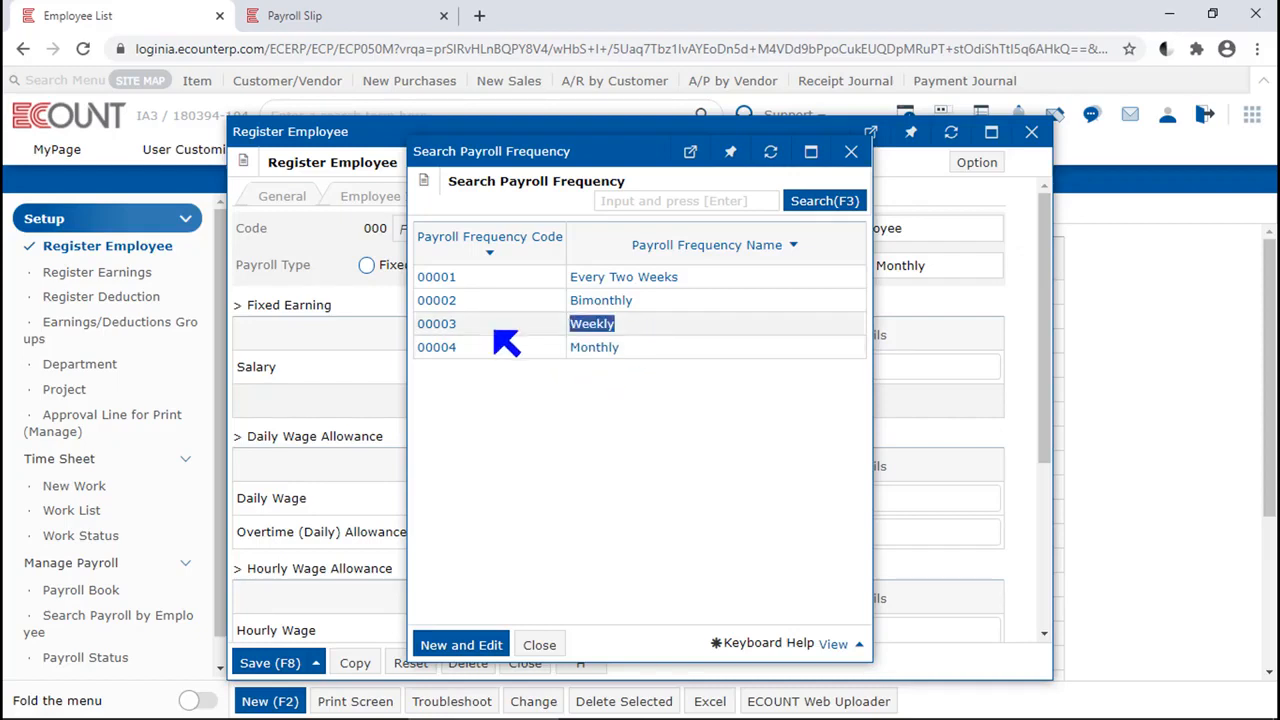
left_click(530, 645)
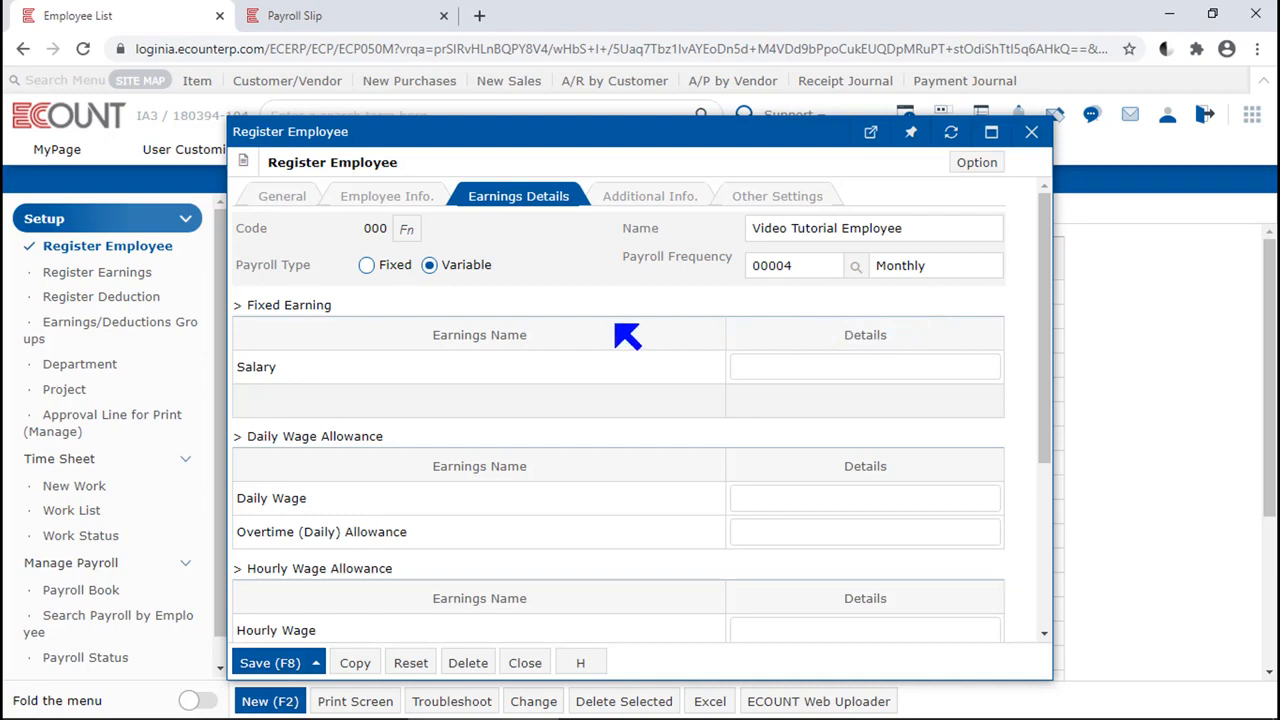
Try a Salary amount of 1000 under Fixed Earning.
left_click_drag(375, 313, 228, 322)
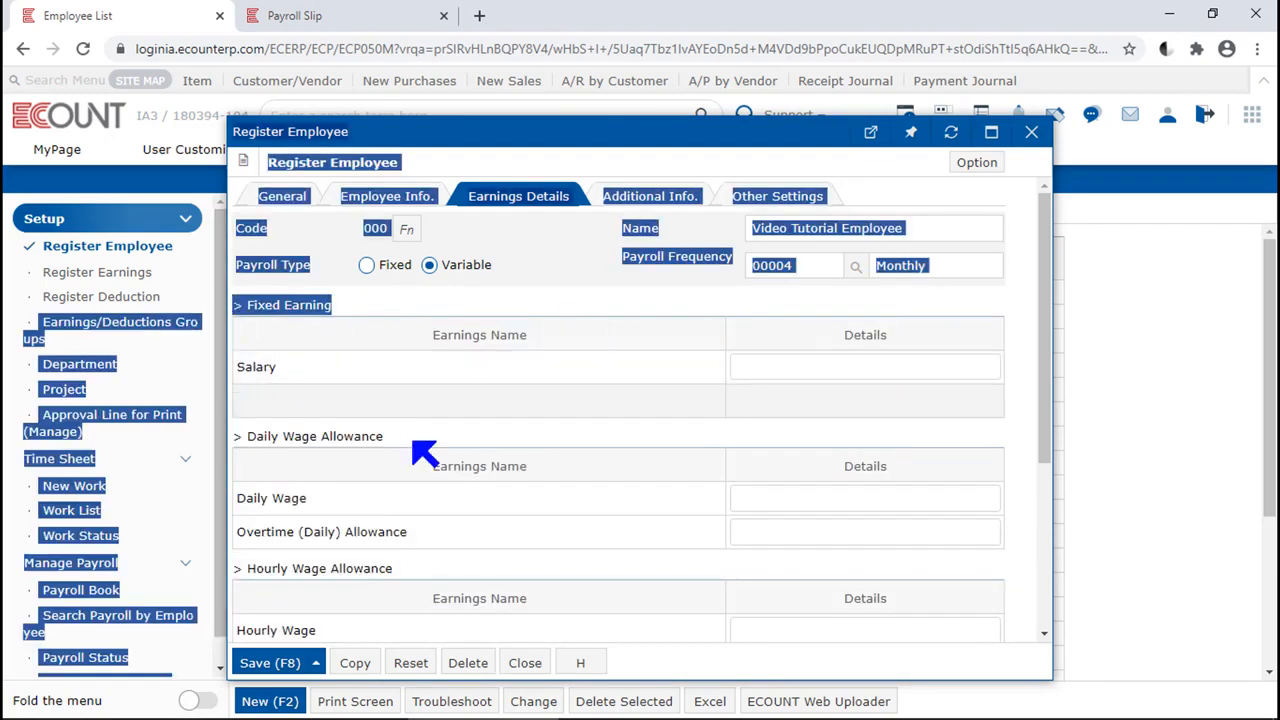
left_click(661, 324)
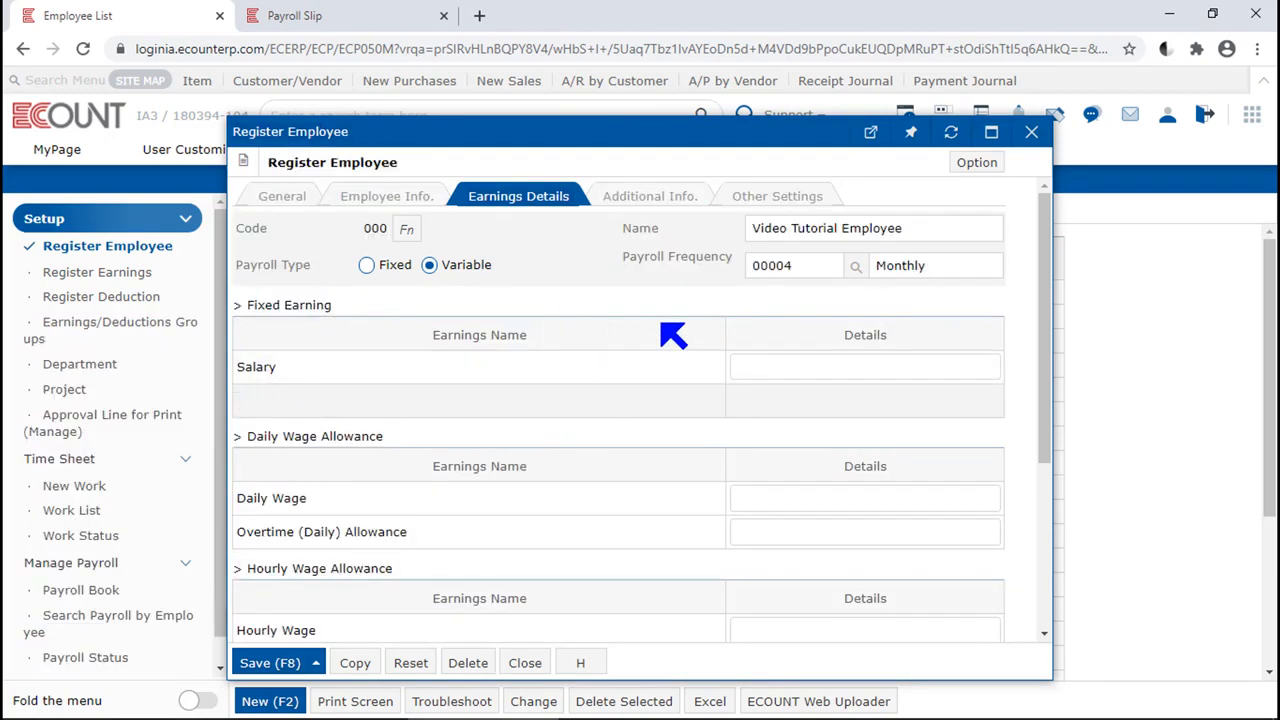
left_click(857, 364)
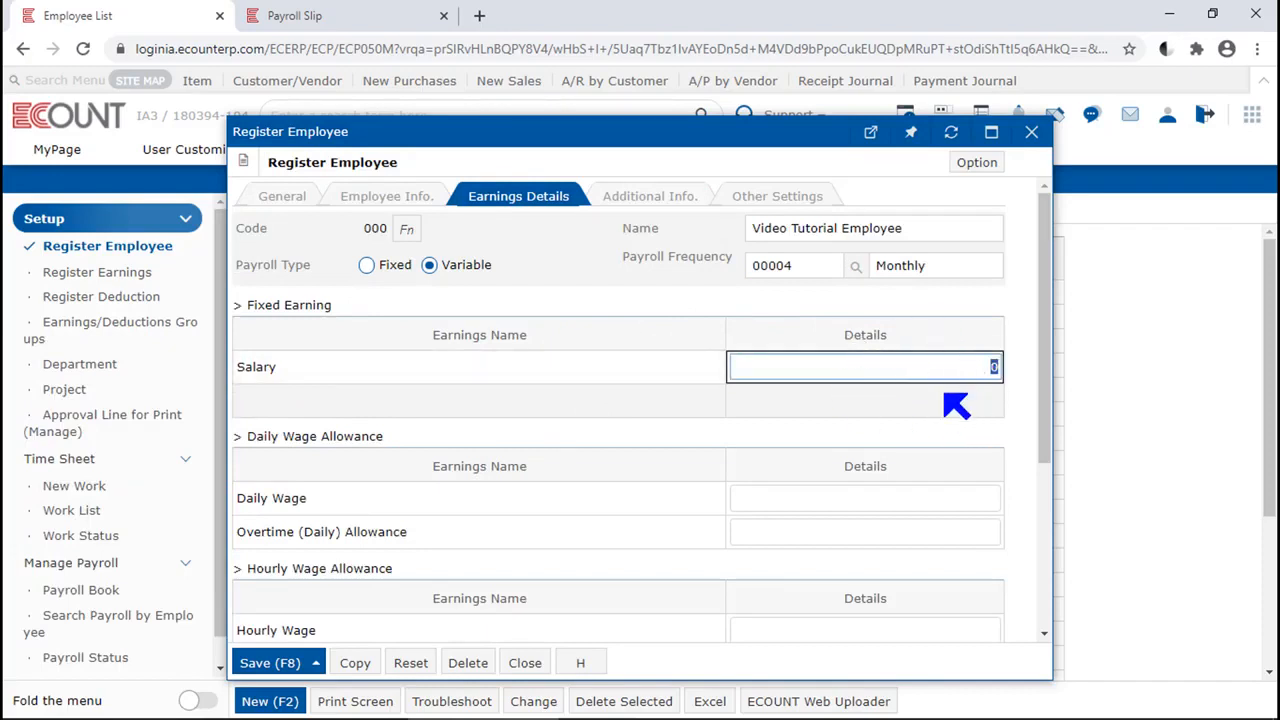
type("1000")
key("Return")
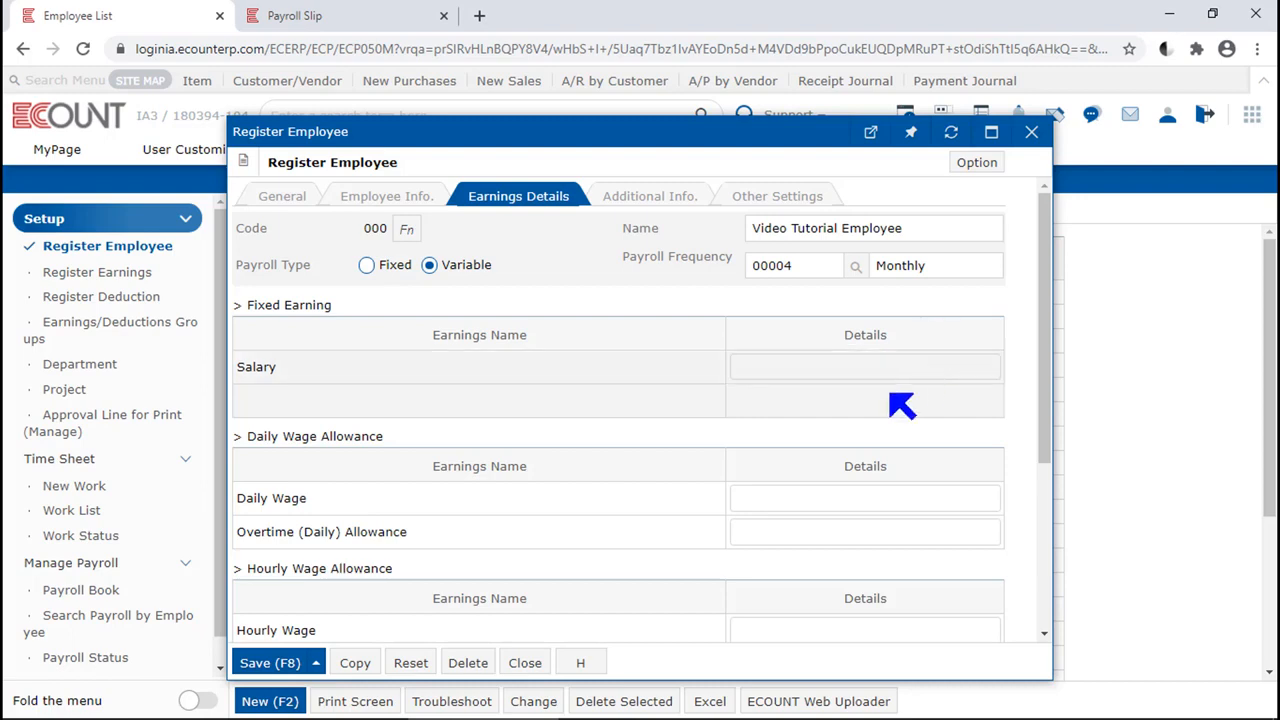
Examine the Daily Wage Allowance, Hourly Wage Allowance, Earning in Rate and Fixed Deduction per Month fields without entering amounts.
left_click_drag(429, 443, 222, 431)
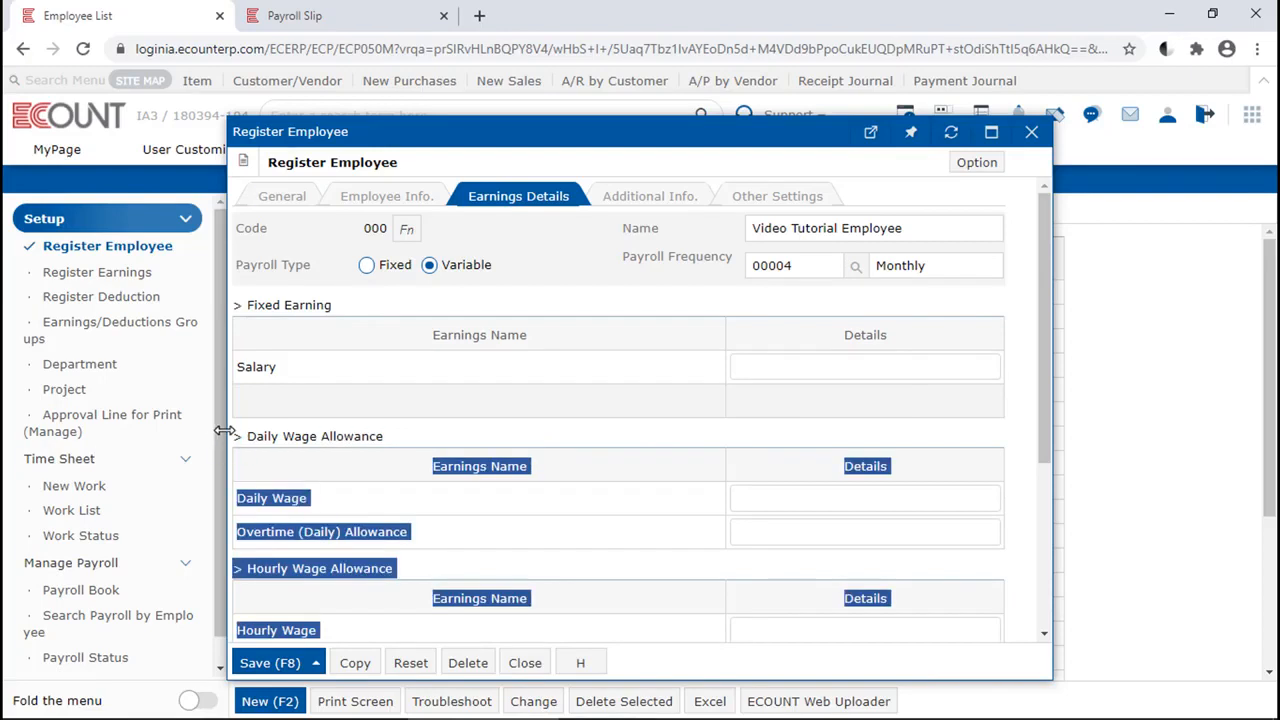
left_click(785, 495)
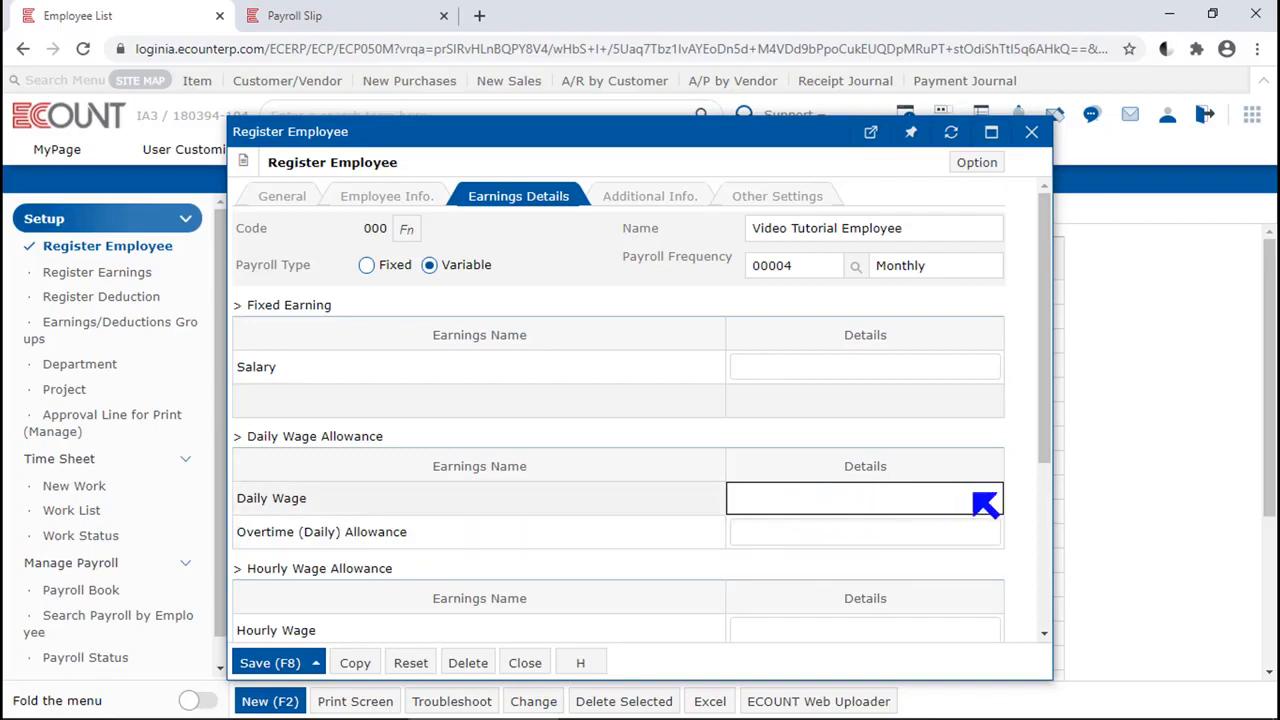
scroll(1040, 541, "down", 1)
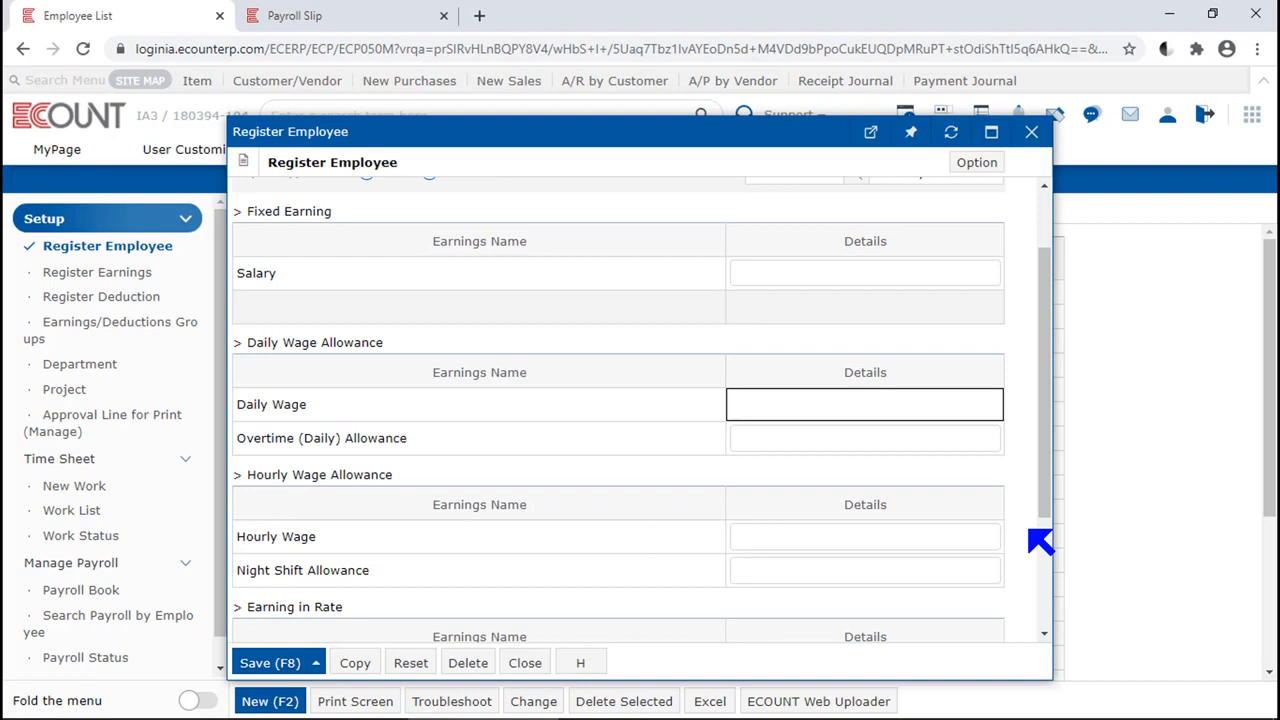
left_click(800, 582)
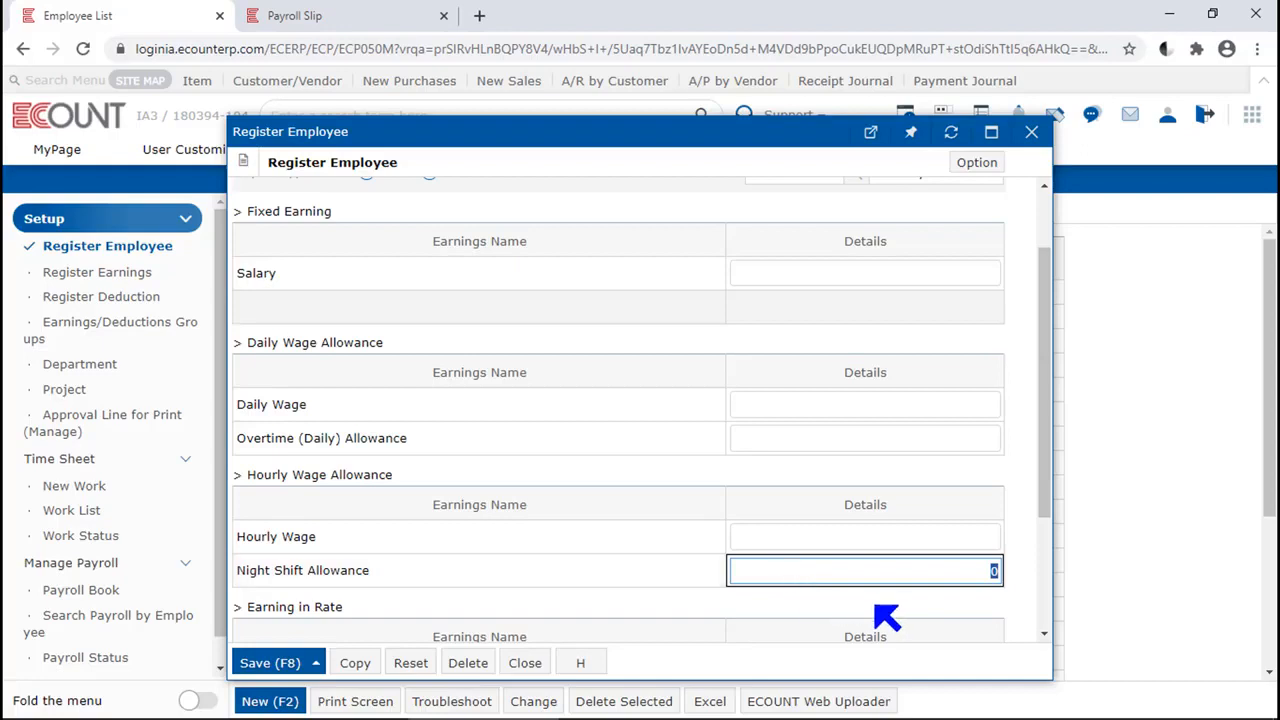
left_click(1020, 603)
scroll(1022, 607, "down", 1)
scroll(1020, 606, "down", 2)
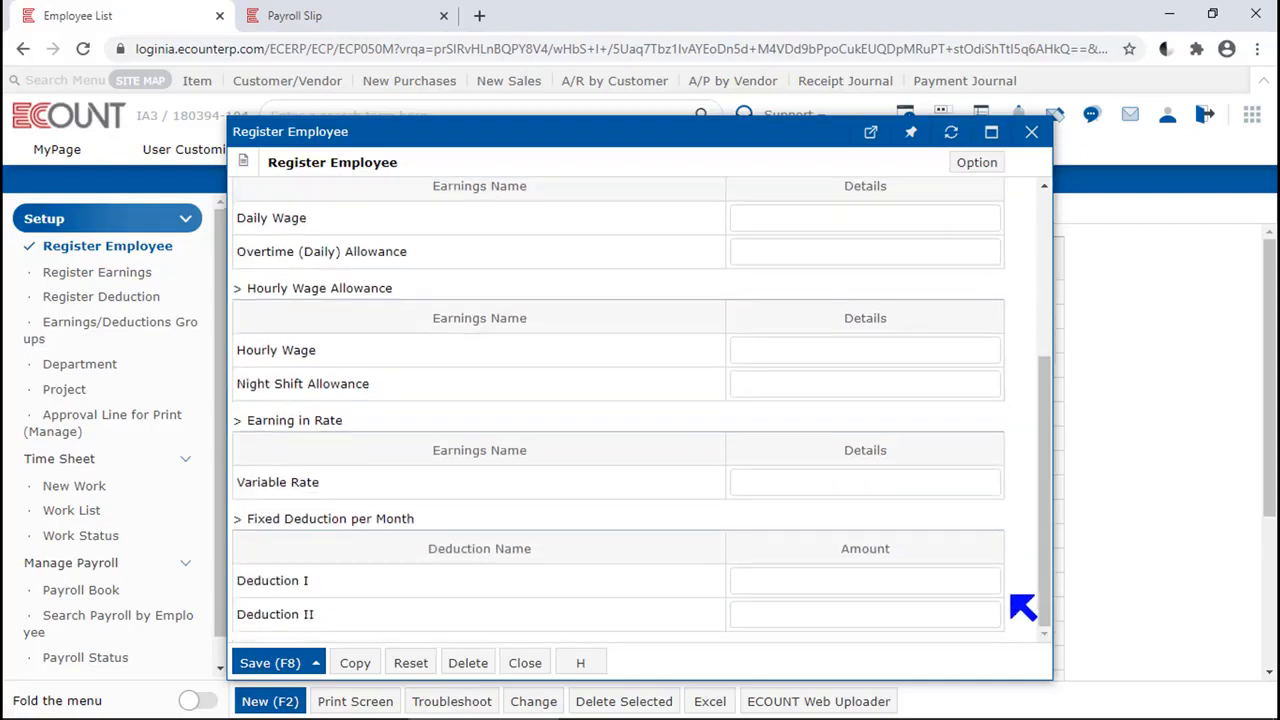
Try a Deduction I amount of 100 under Fixed Deduction per Month, and clear it.
left_click_drag(418, 522, 222, 525)
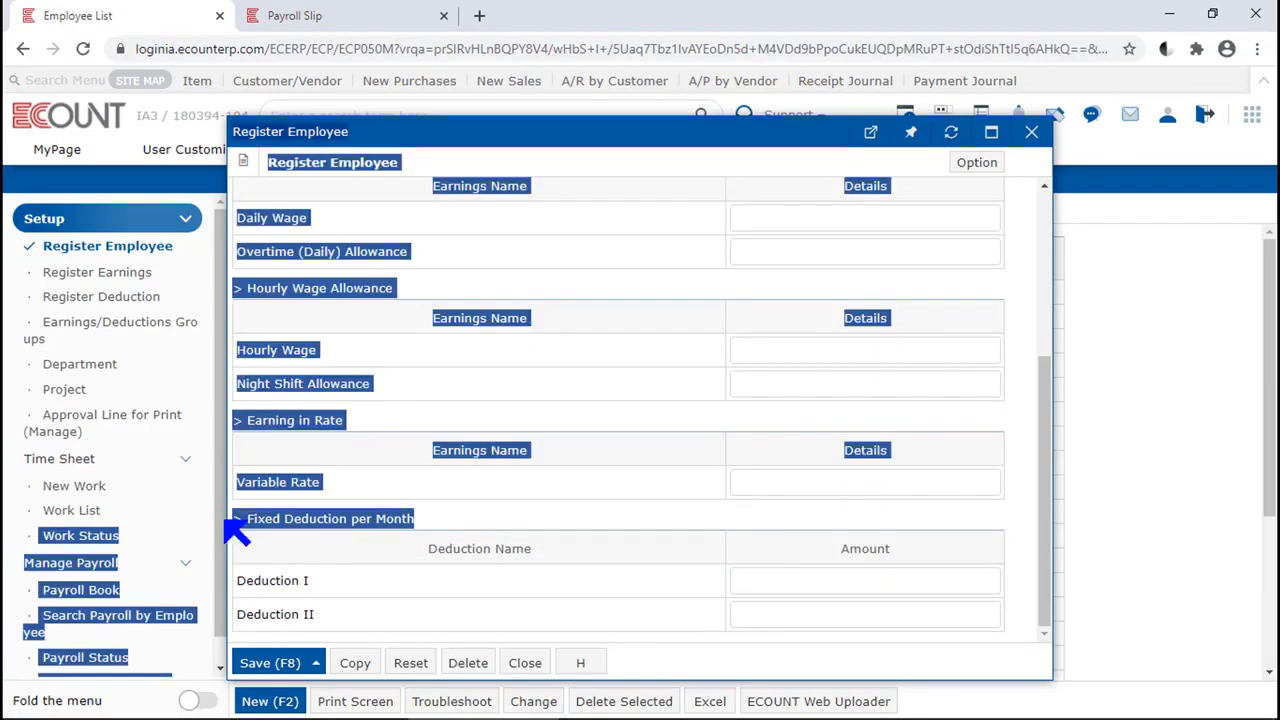
left_click(516, 517)
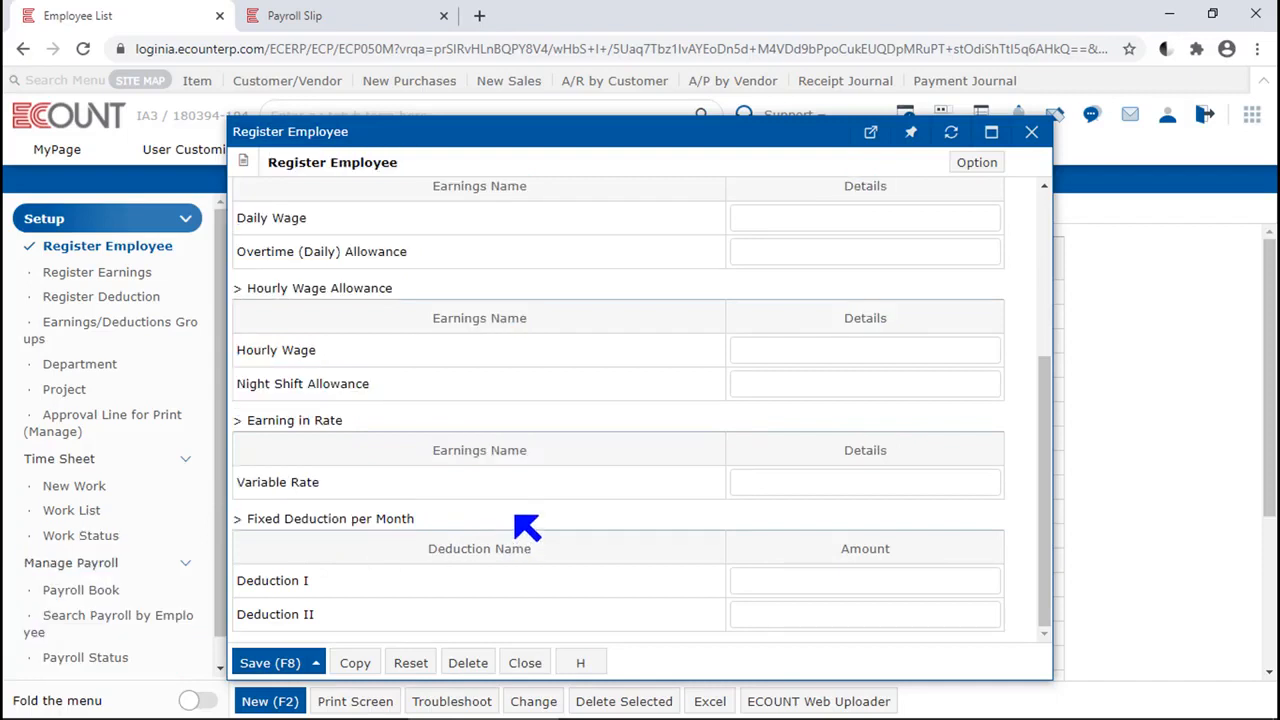
left_click(815, 583)
type("100")
left_click(835, 548)
left_click(814, 587)
key("BackSpace")
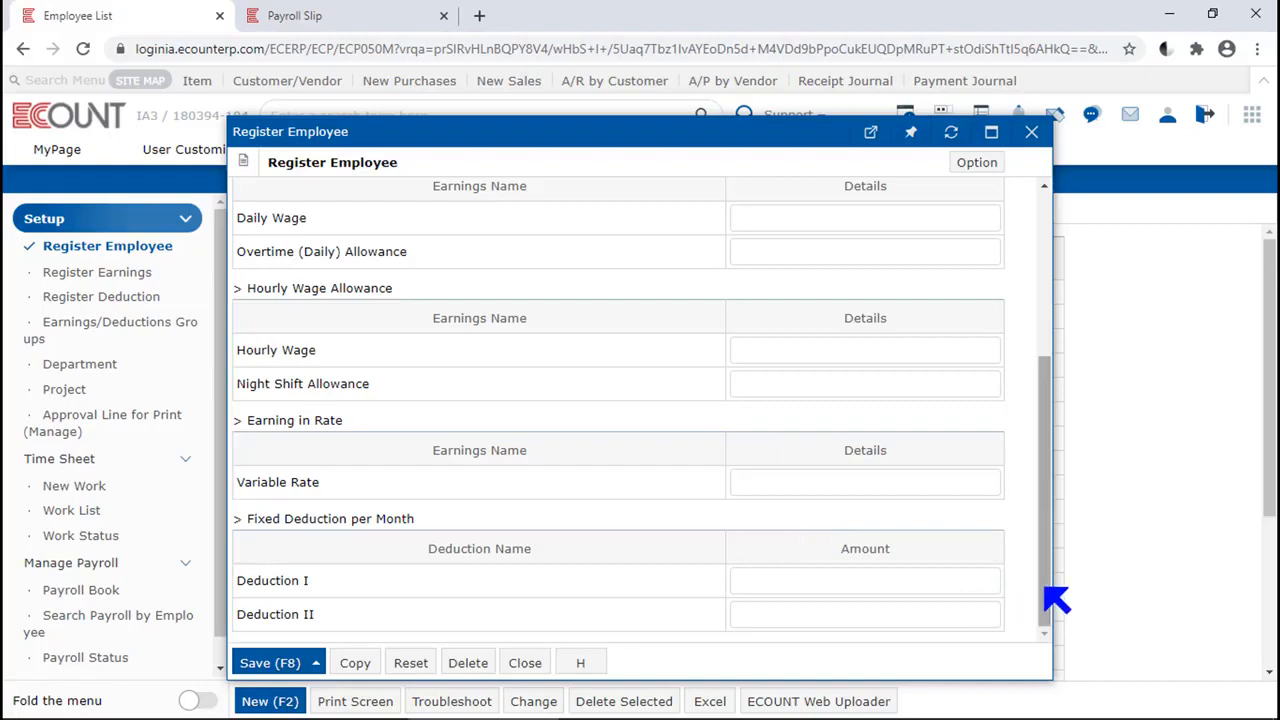
Open the Journal Entry settings from the Payroll Slip's Payroll Journal, and examine the accounts for Total Earnings and Total Deductions.
left_click_drag(1056, 598, 1060, 363)
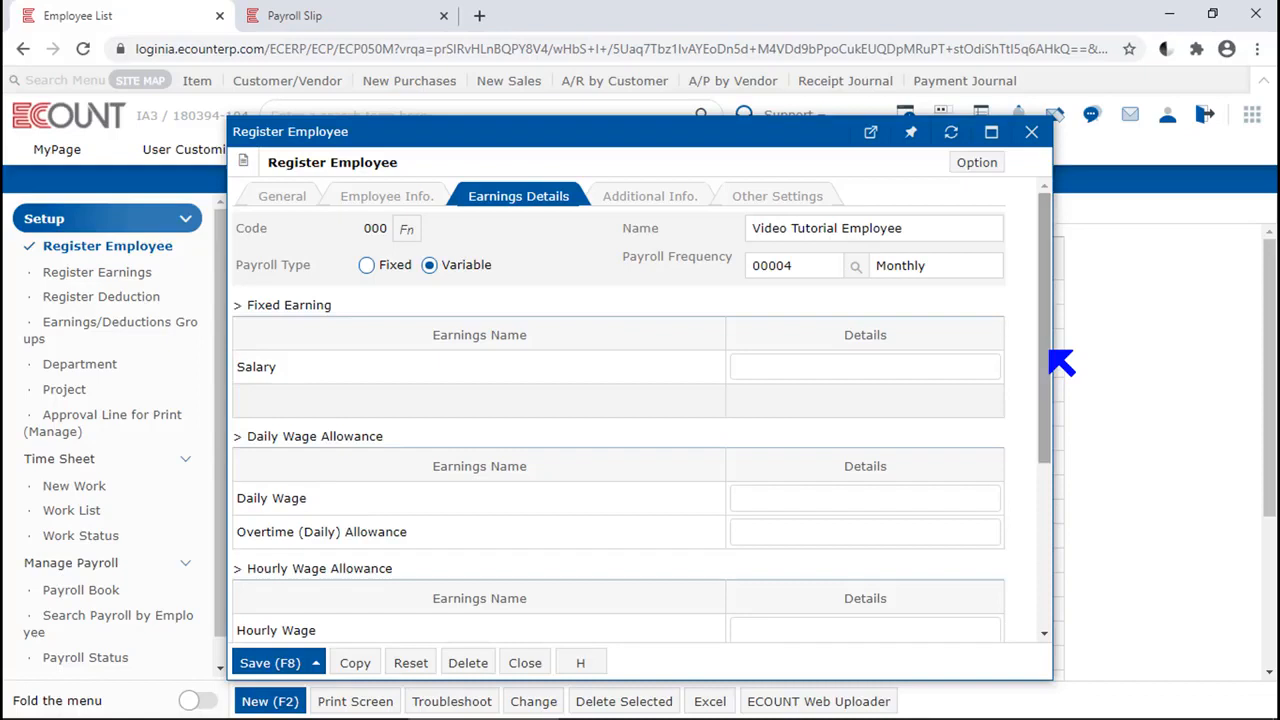
left_click(287, 22)
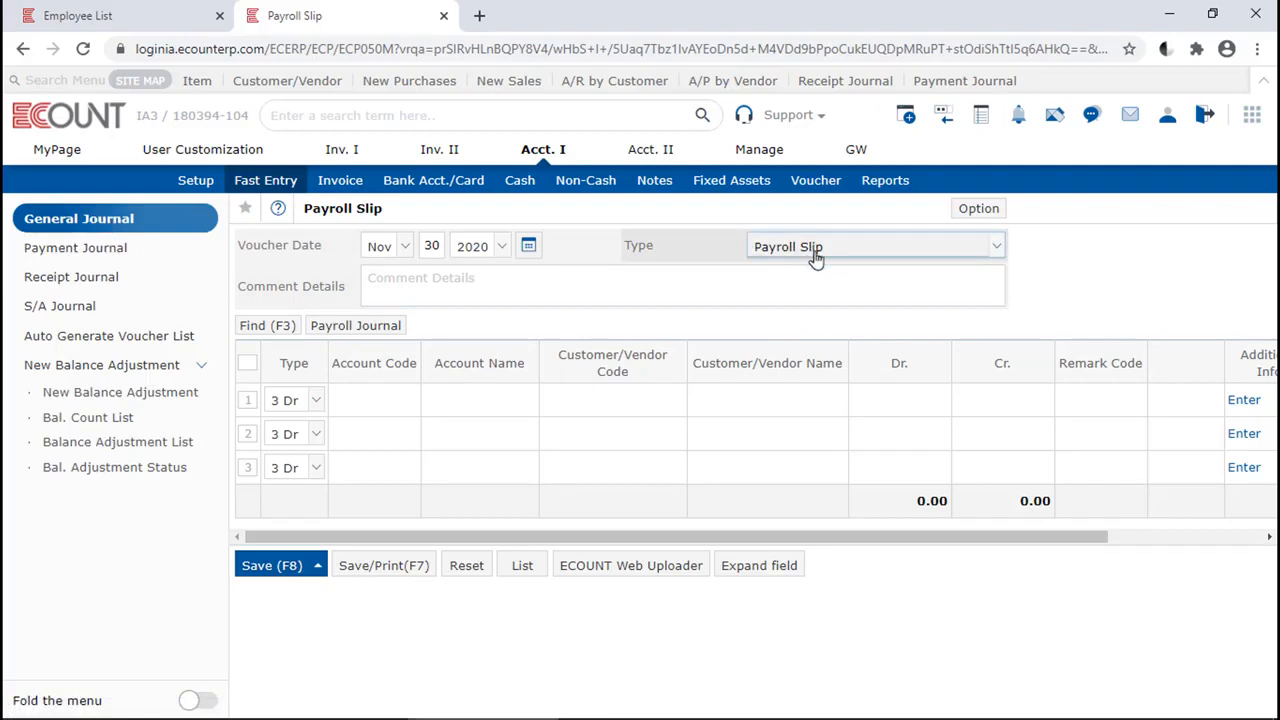
left_click(382, 328)
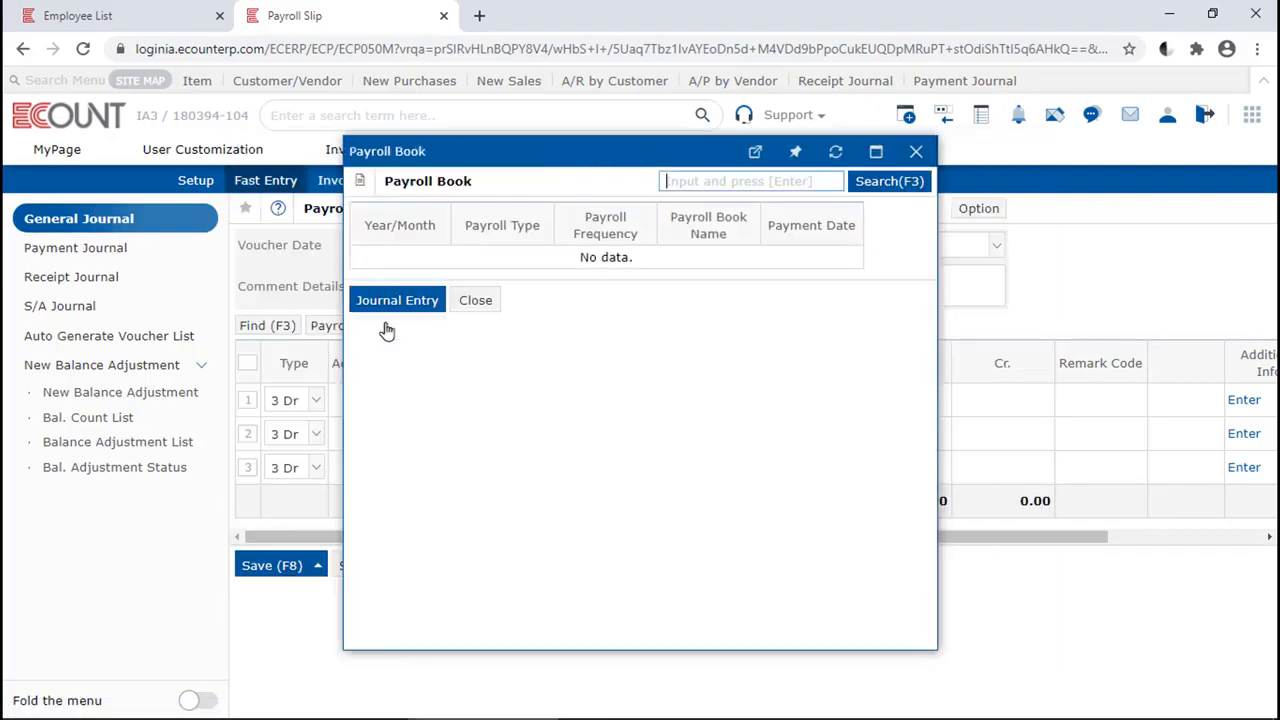
left_click(397, 300)
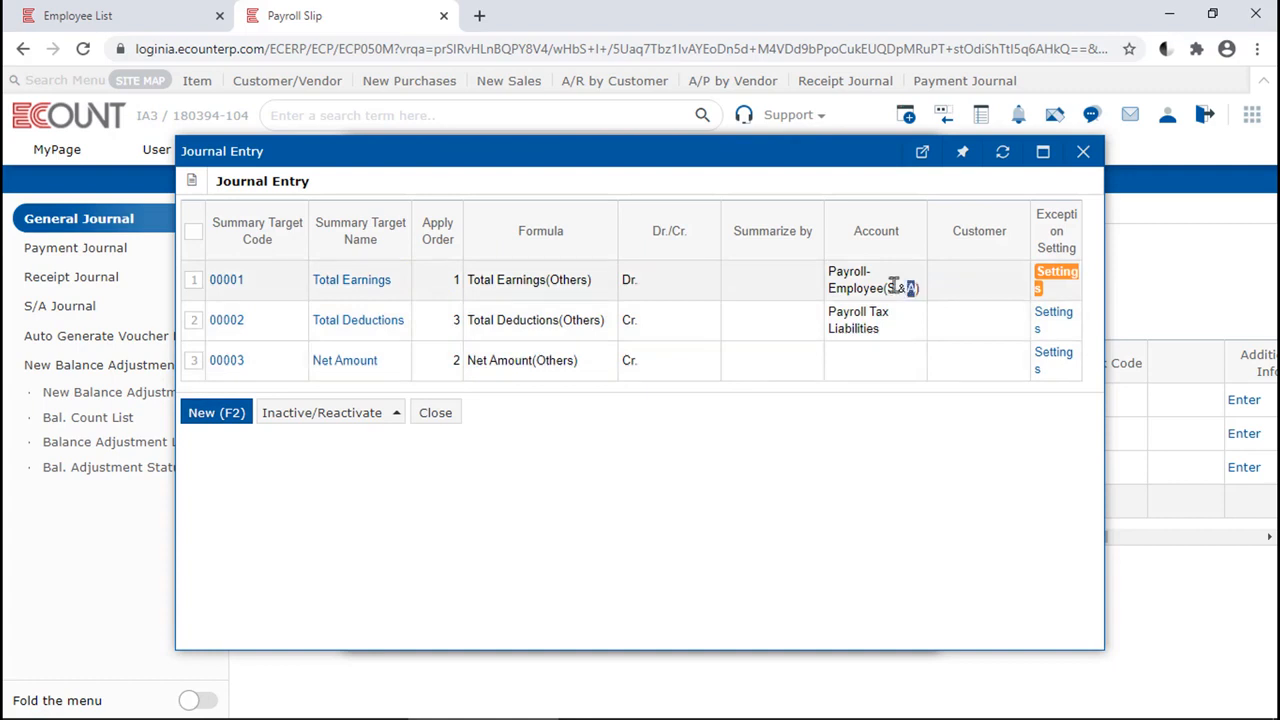
left_click_drag(893, 287, 786, 277)
left_click_drag(888, 330, 823, 308)
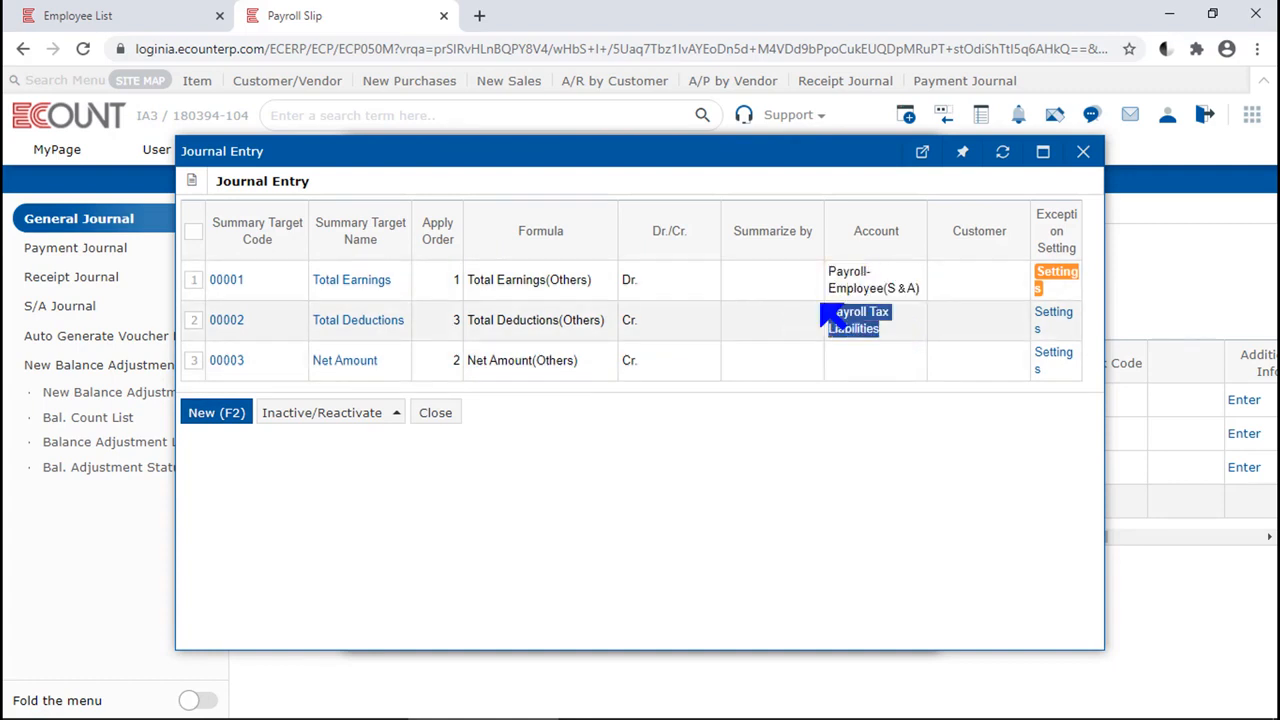
View the exception setting for Total Earnings, close it, and return to the employee's registration form.
left_click(1060, 281)
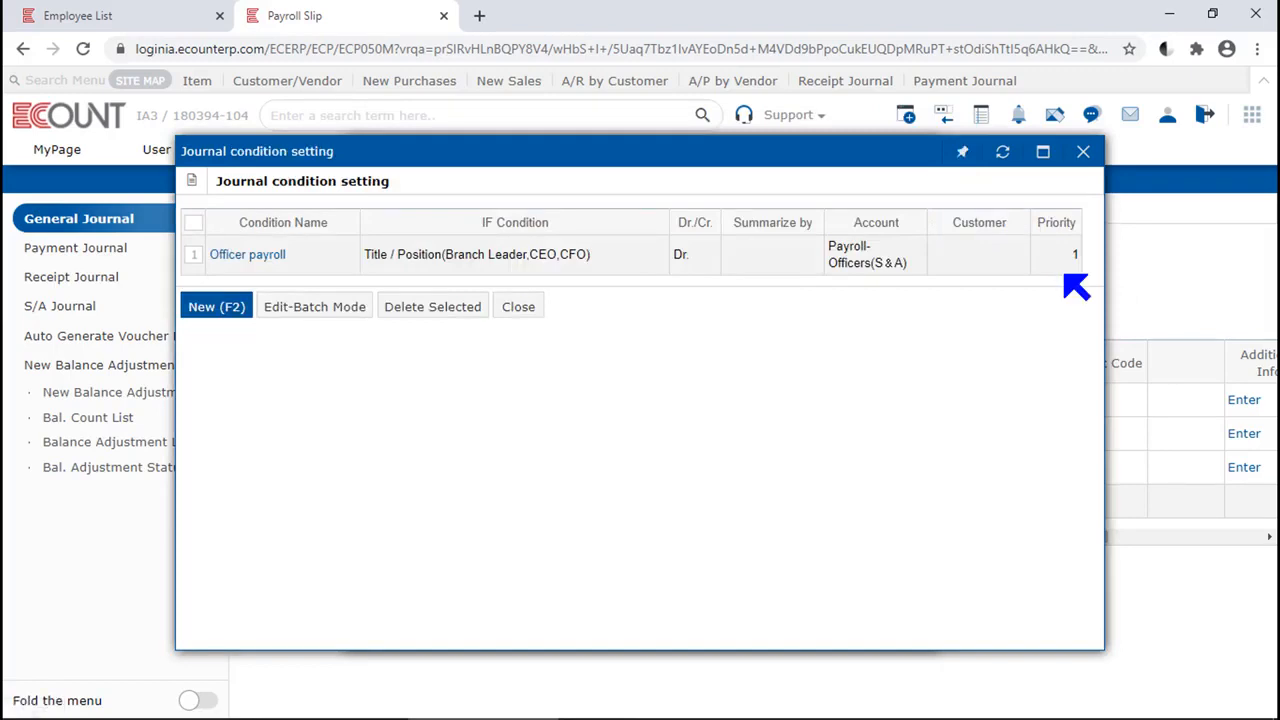
left_click(1083, 151)
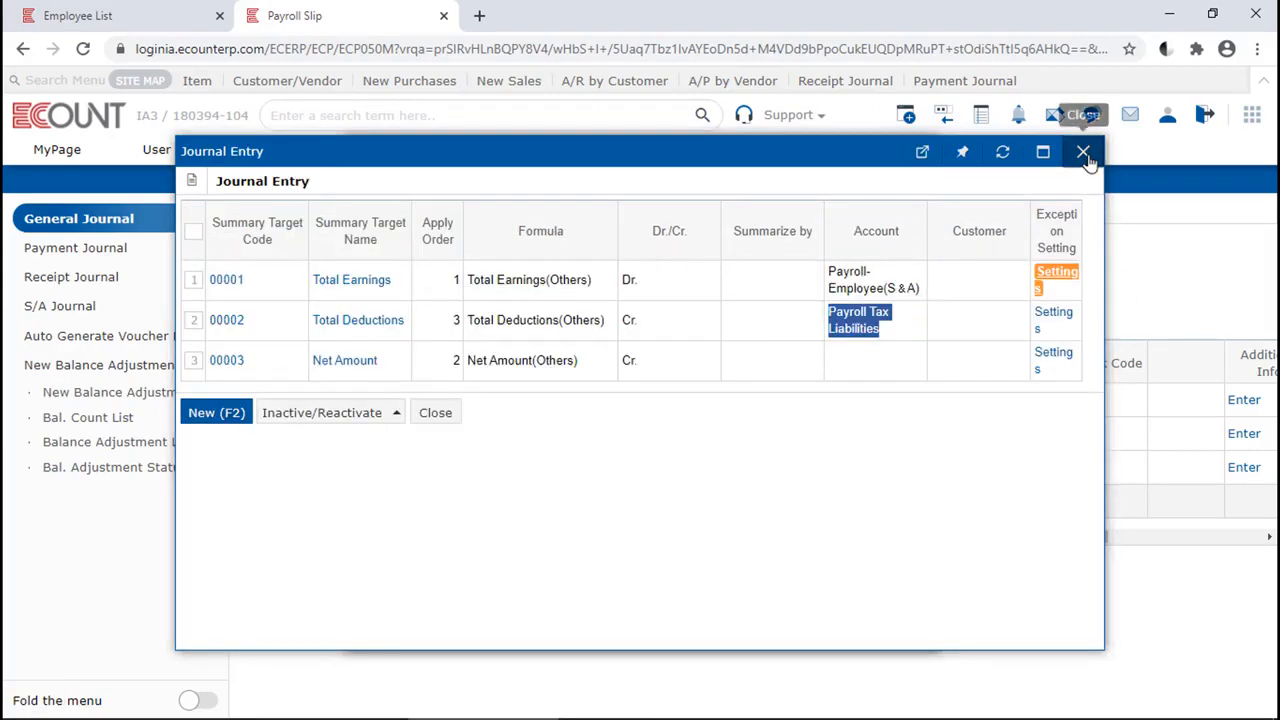
left_click(73, 14)
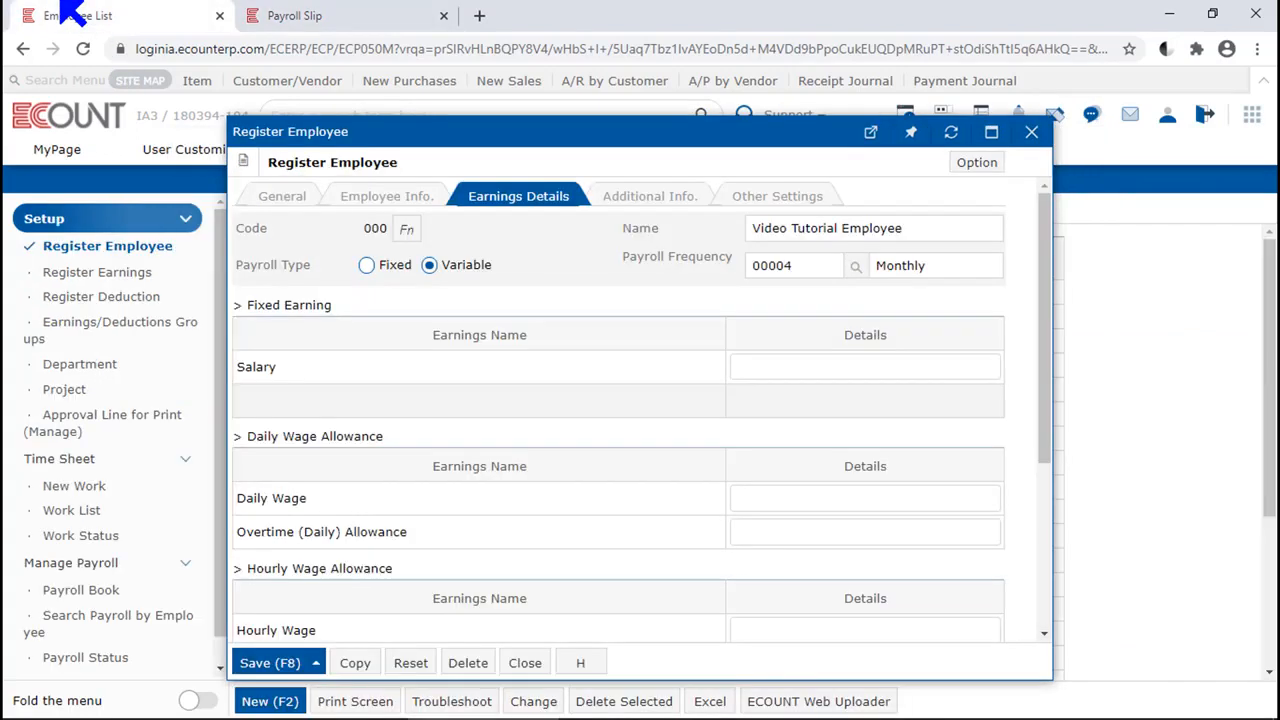
Examine the employee's Additional Info fields and their text, number and date field definitions in Input Screen Setting, and close the settings.
left_click(662, 203)
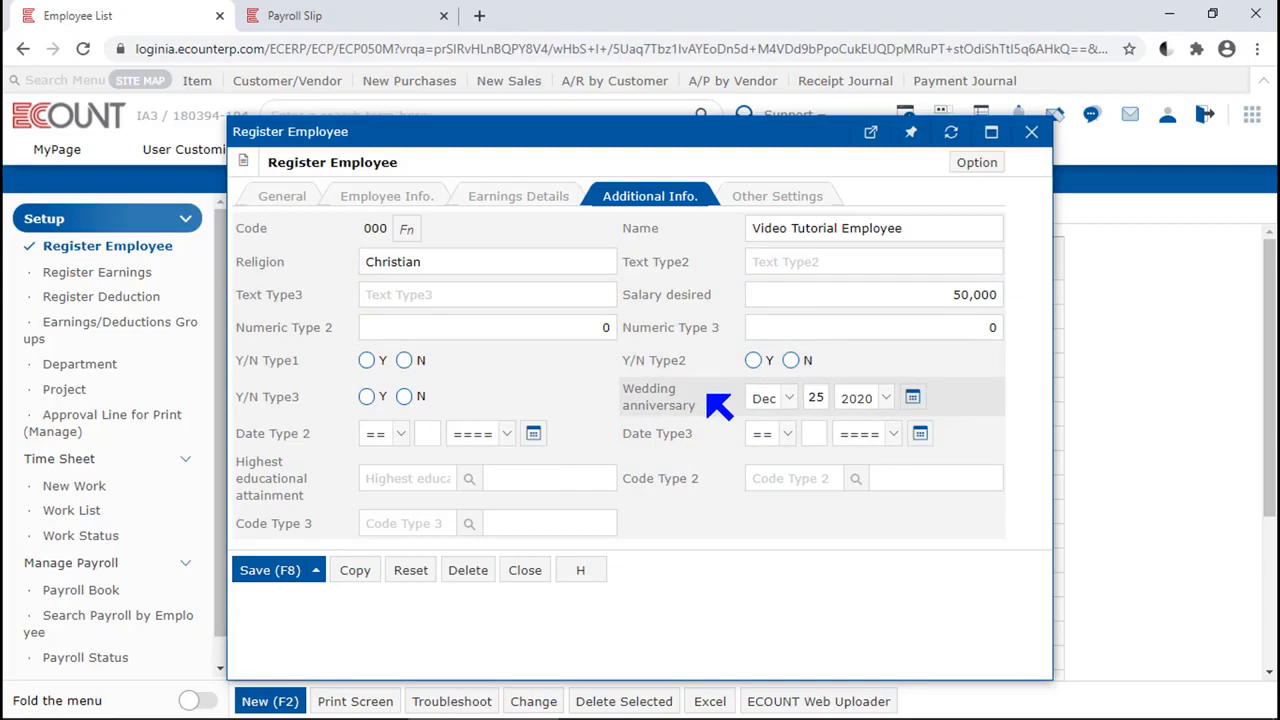
left_click(978, 166)
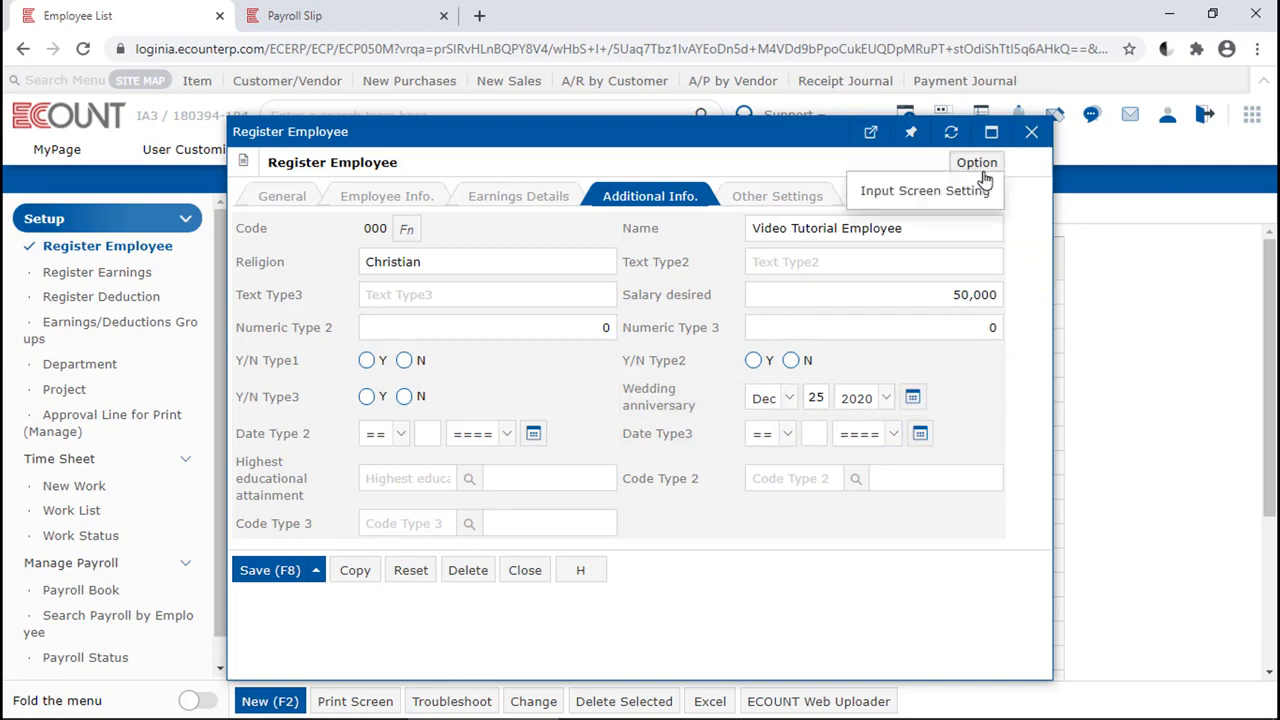
left_click(980, 192)
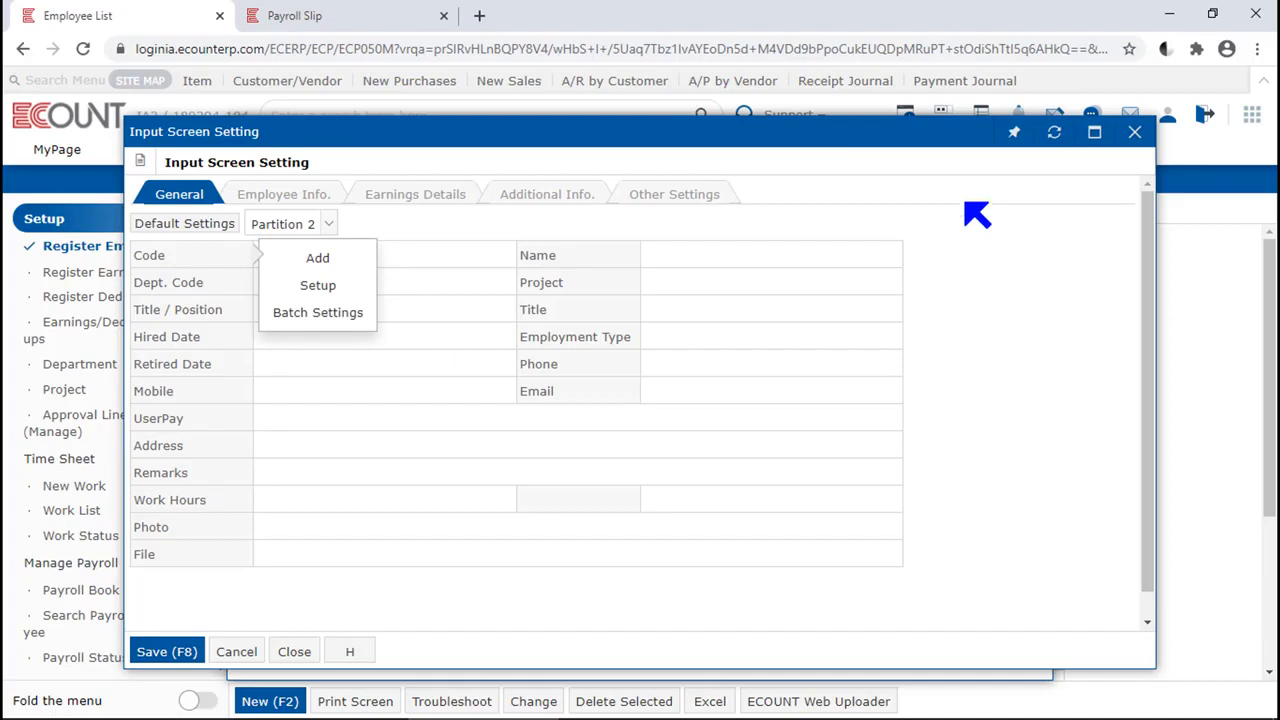
left_click(575, 202)
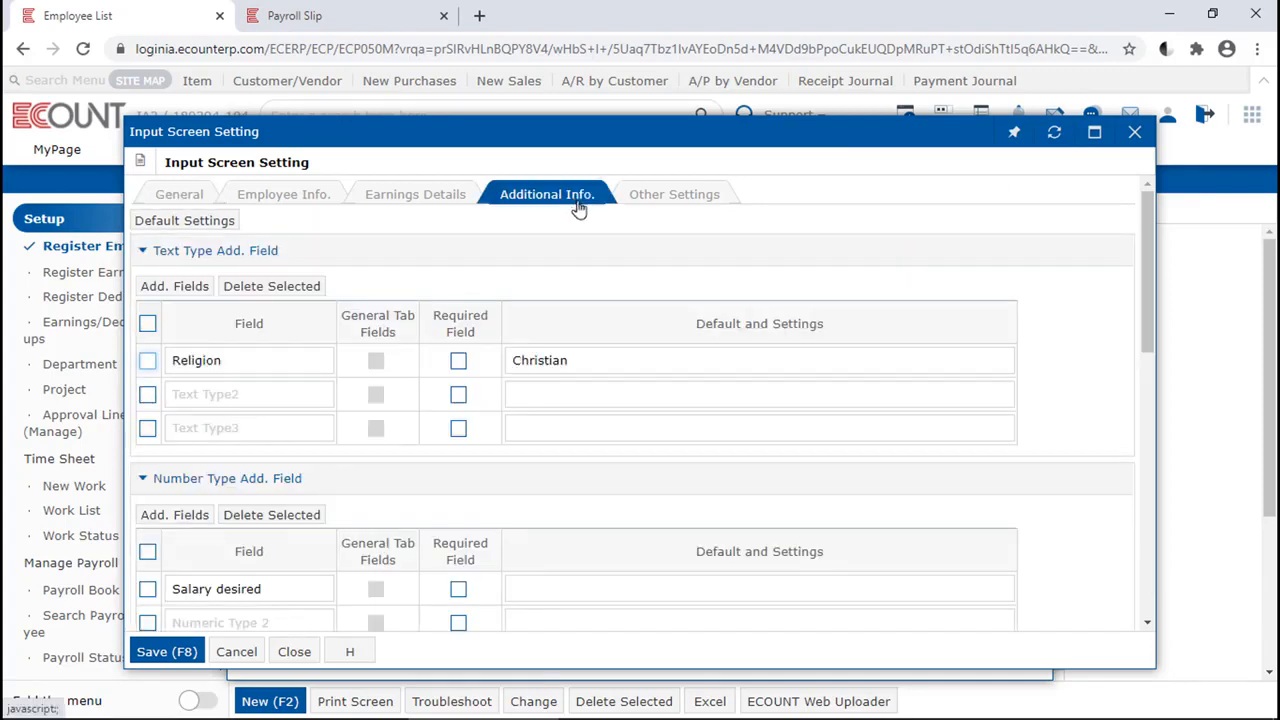
left_click(290, 398)
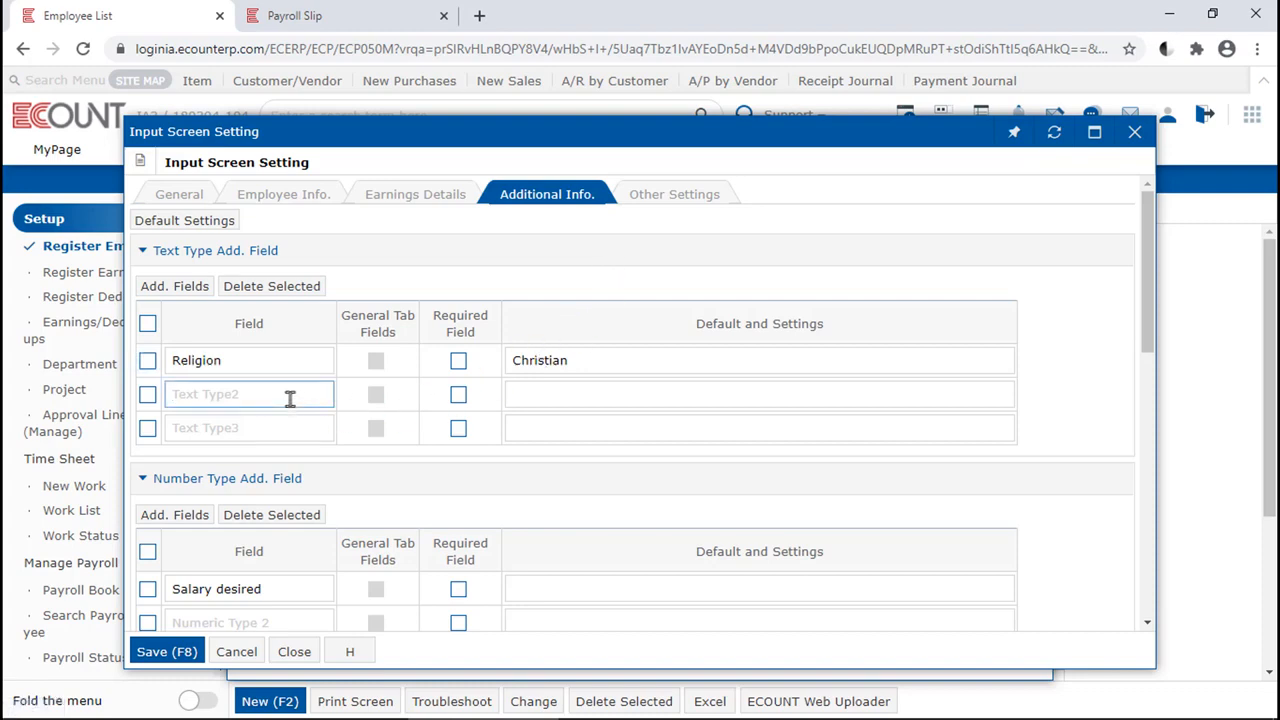
scroll(290, 398, "down", 4)
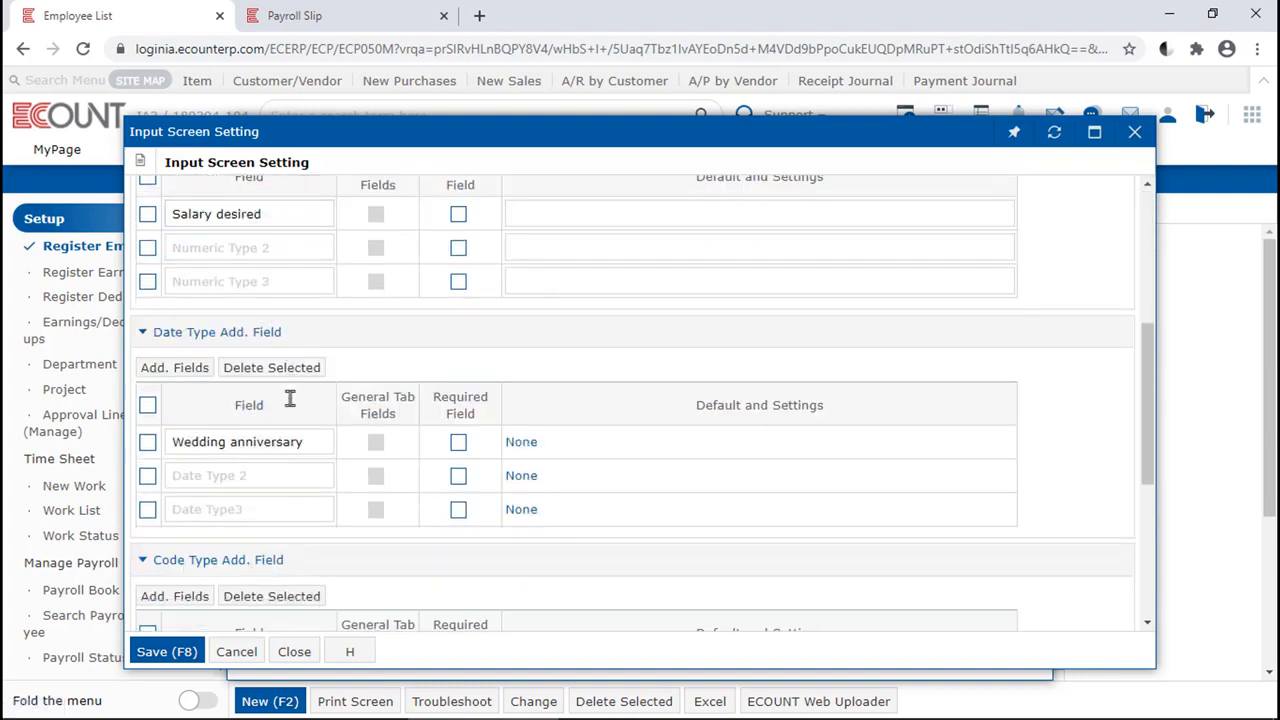
left_click(166, 652)
left_click(282, 655)
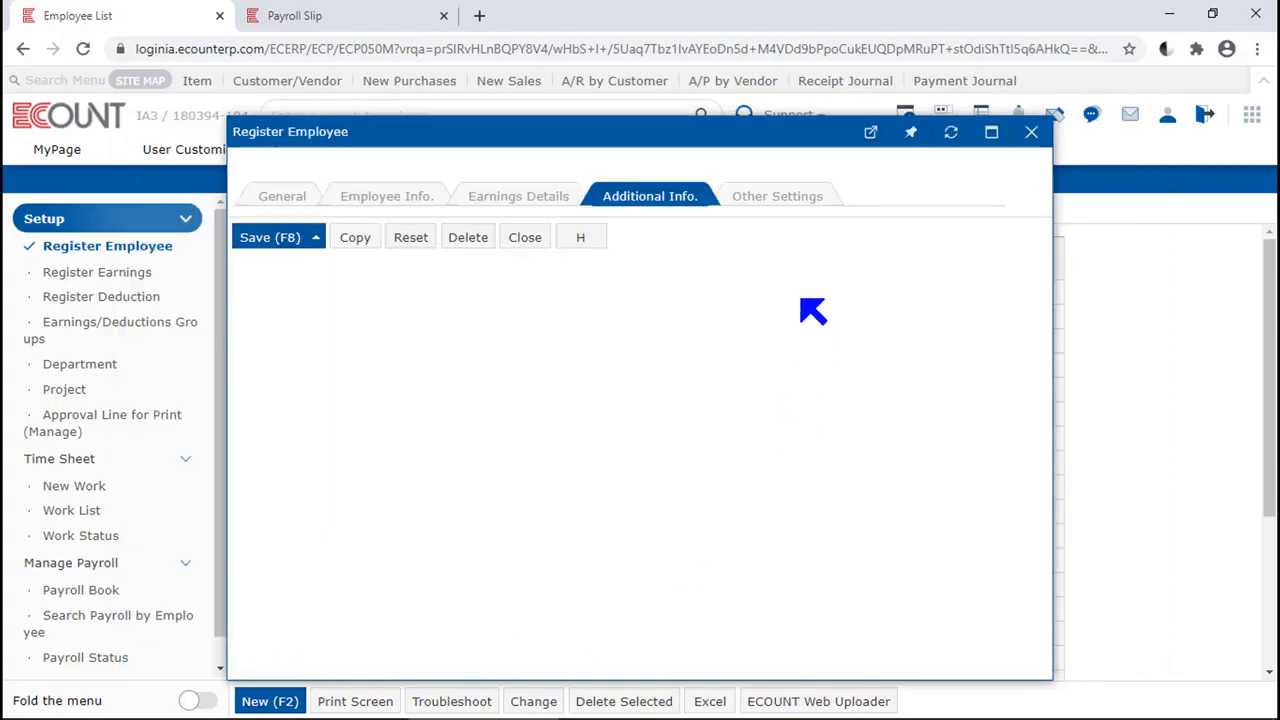
Close and reopen the Video Tutorial Employee record, and view its Additional Info fields.
left_click(1035, 135)
left_click(500, 291)
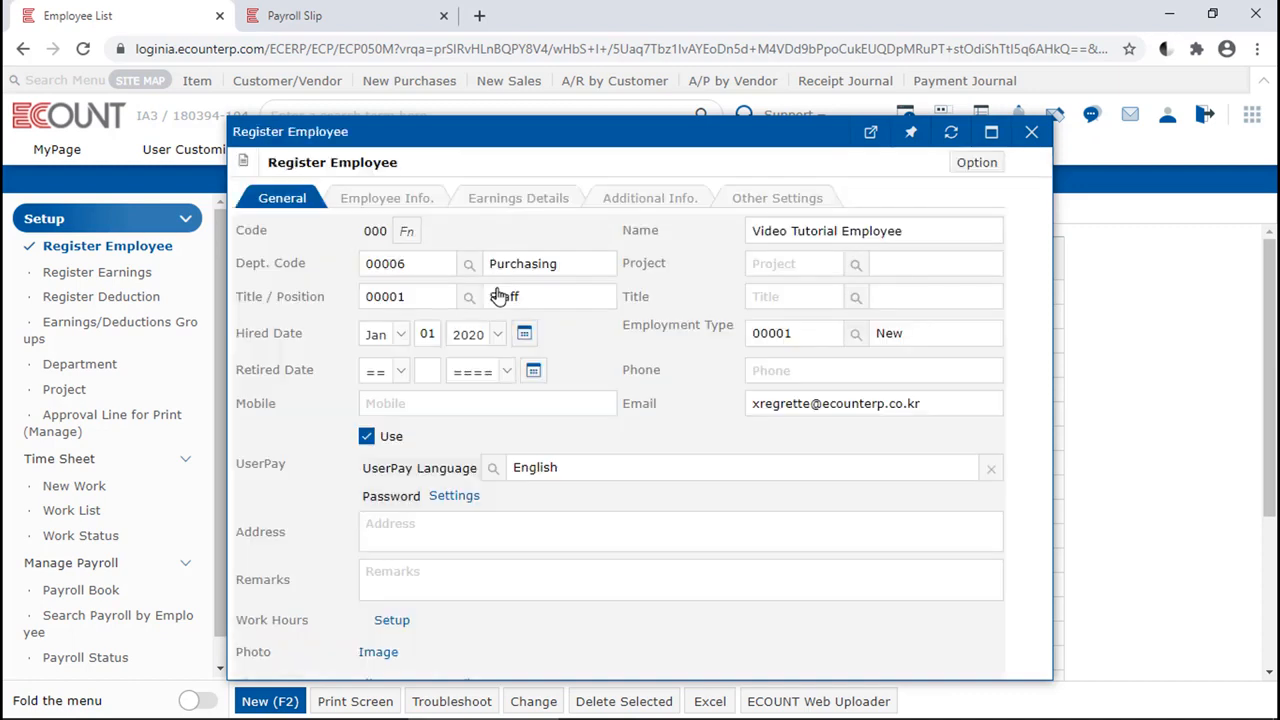
left_click(630, 196)
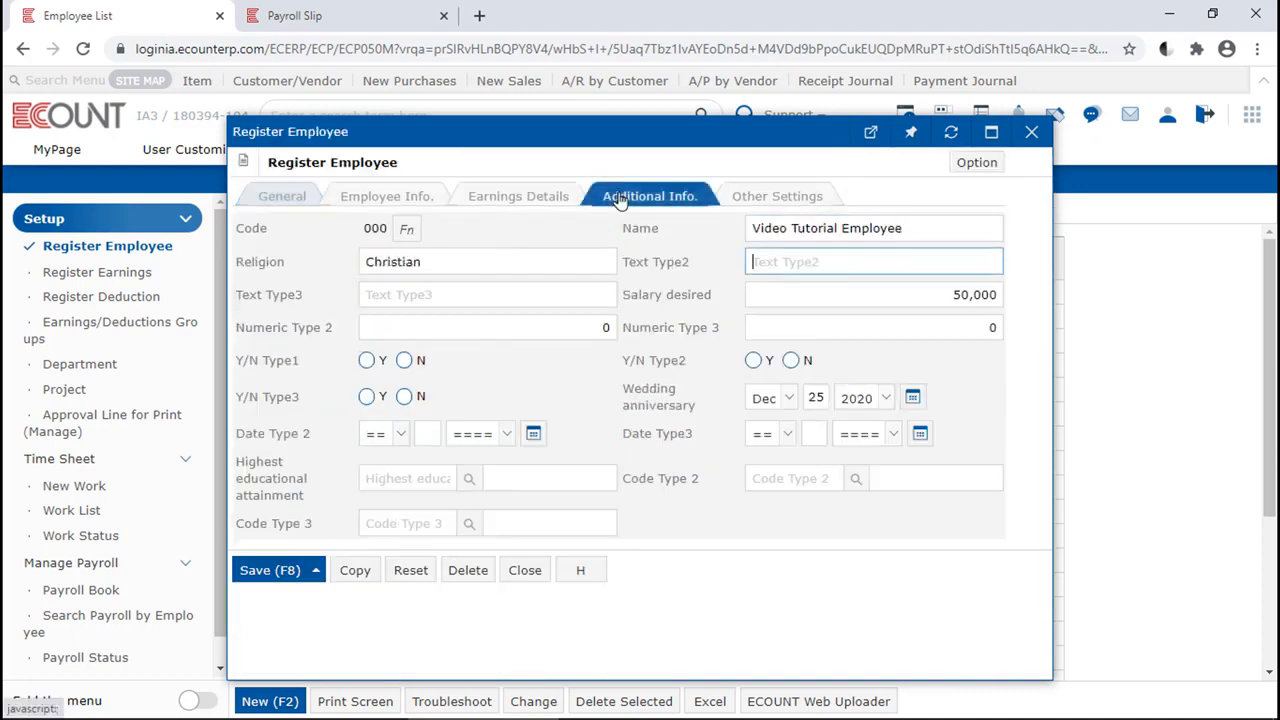
left_click(1023, 381)
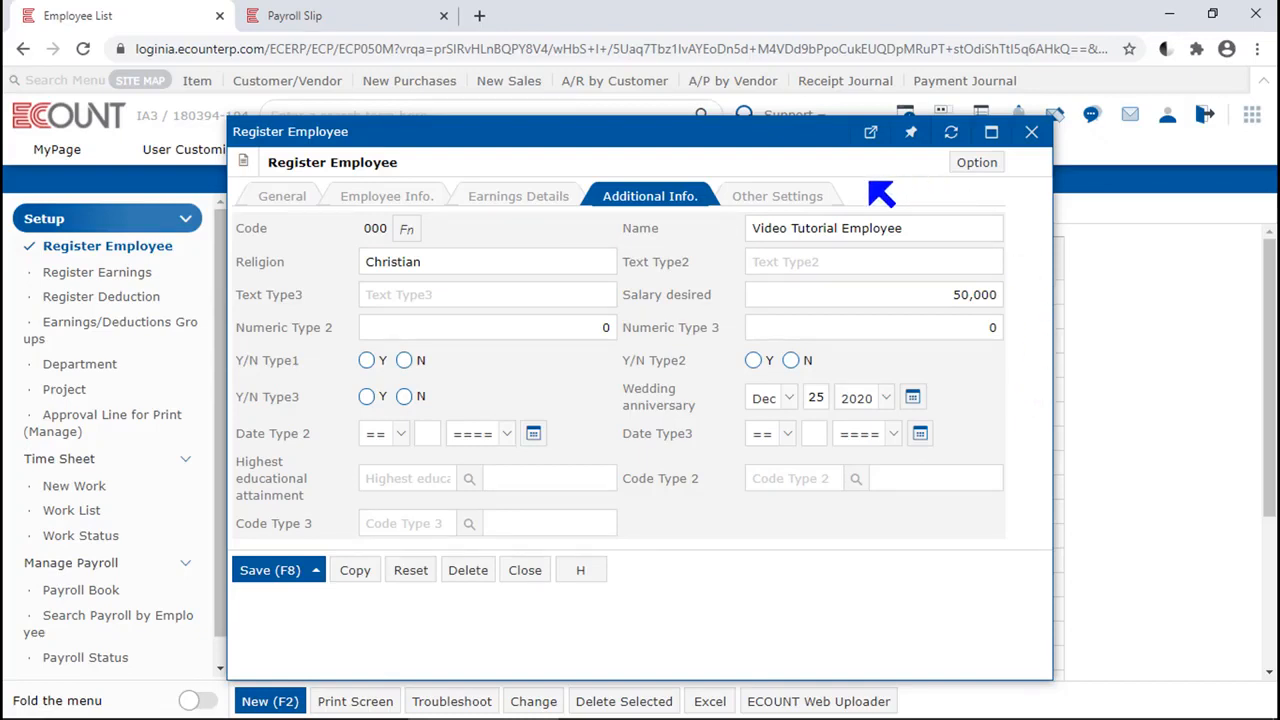
Review the address and bank account fields in Other Settings against Employee Info, and save the employee record.
left_click(813, 196)
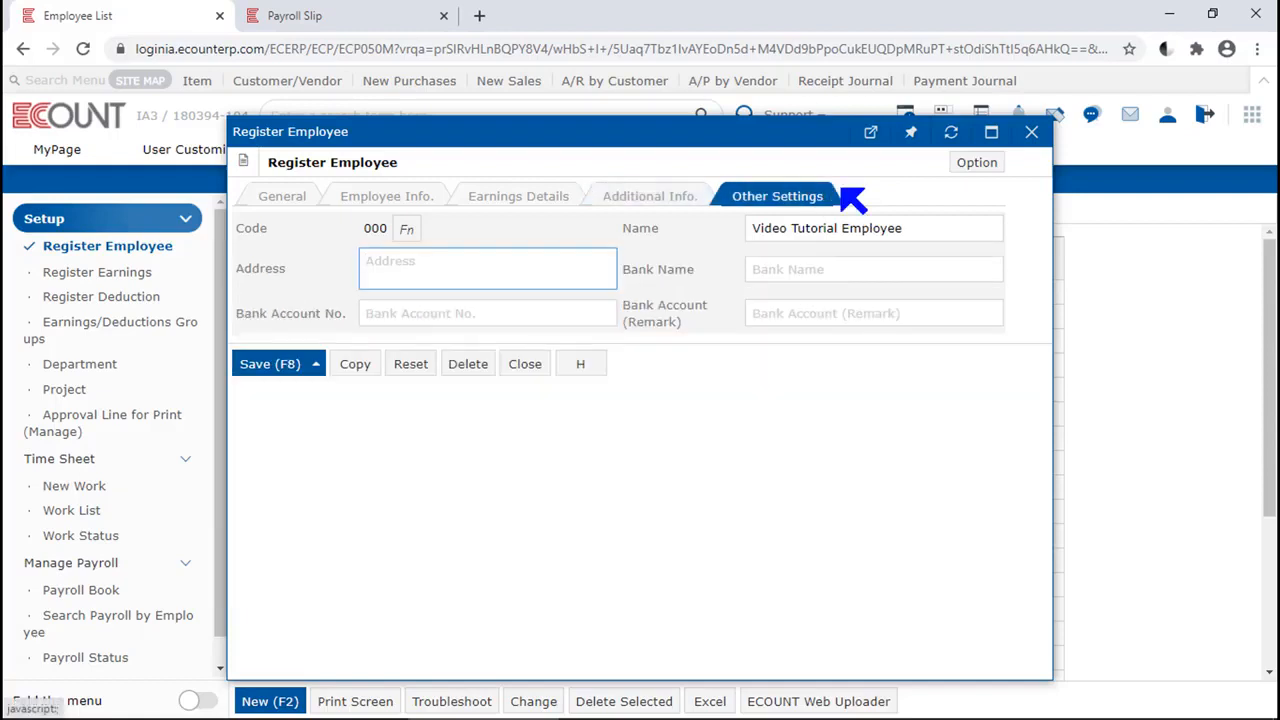
left_click(1025, 285)
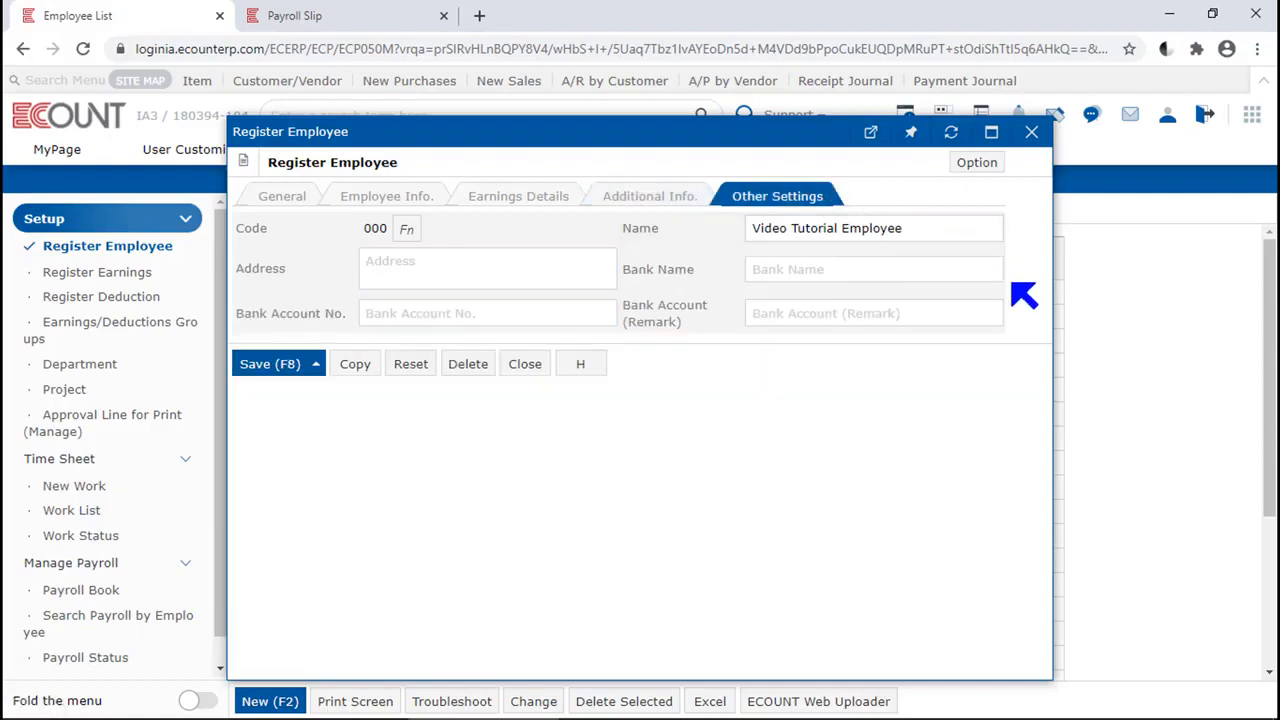
left_click(480, 285)
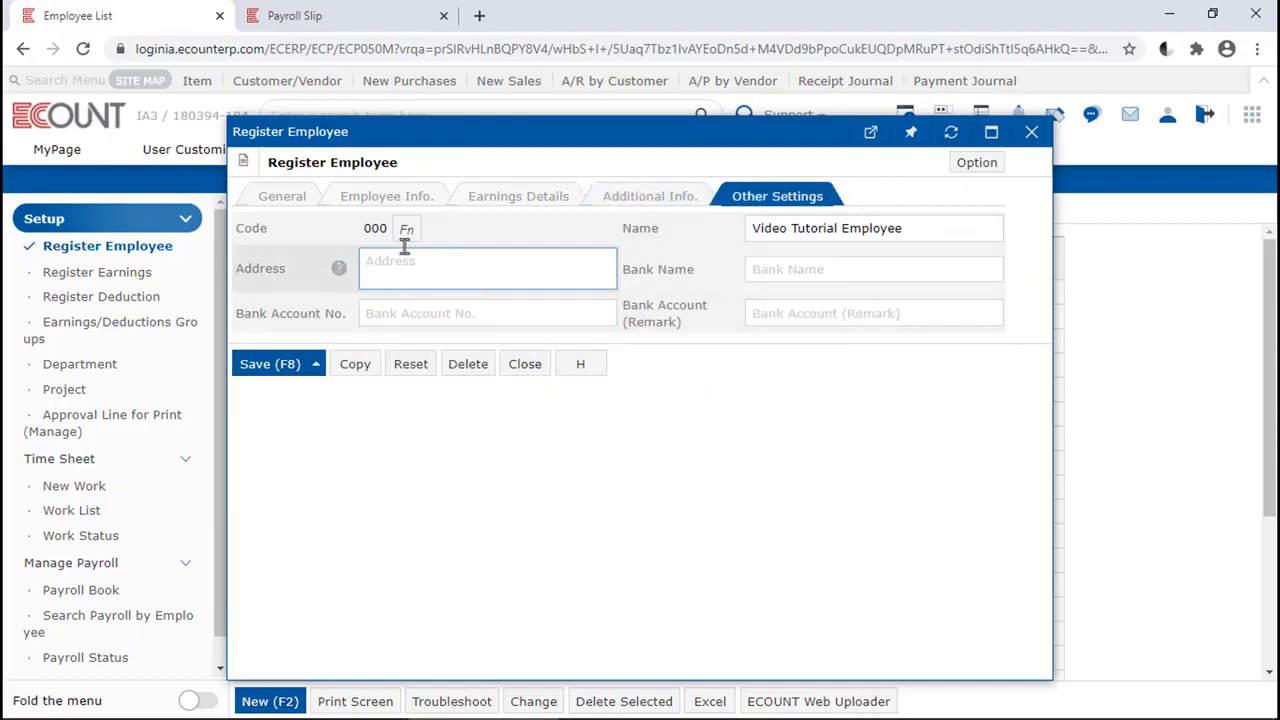
left_click(654, 274)
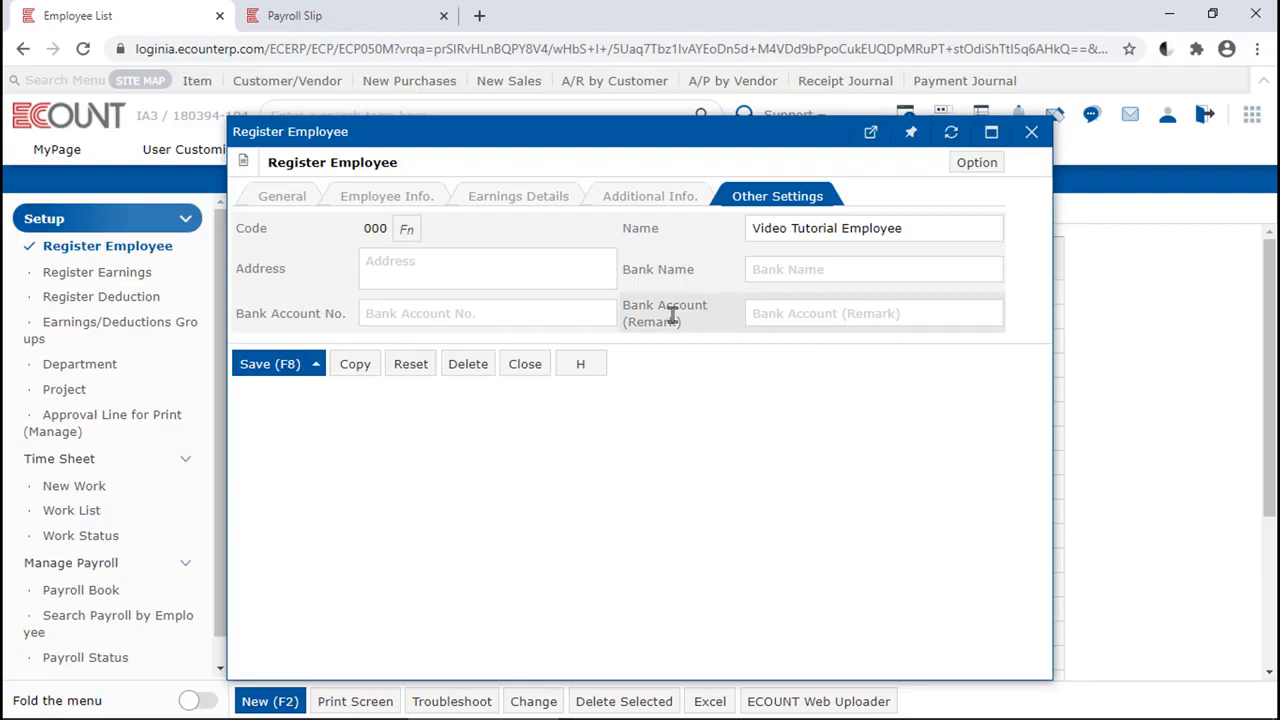
left_click(368, 203)
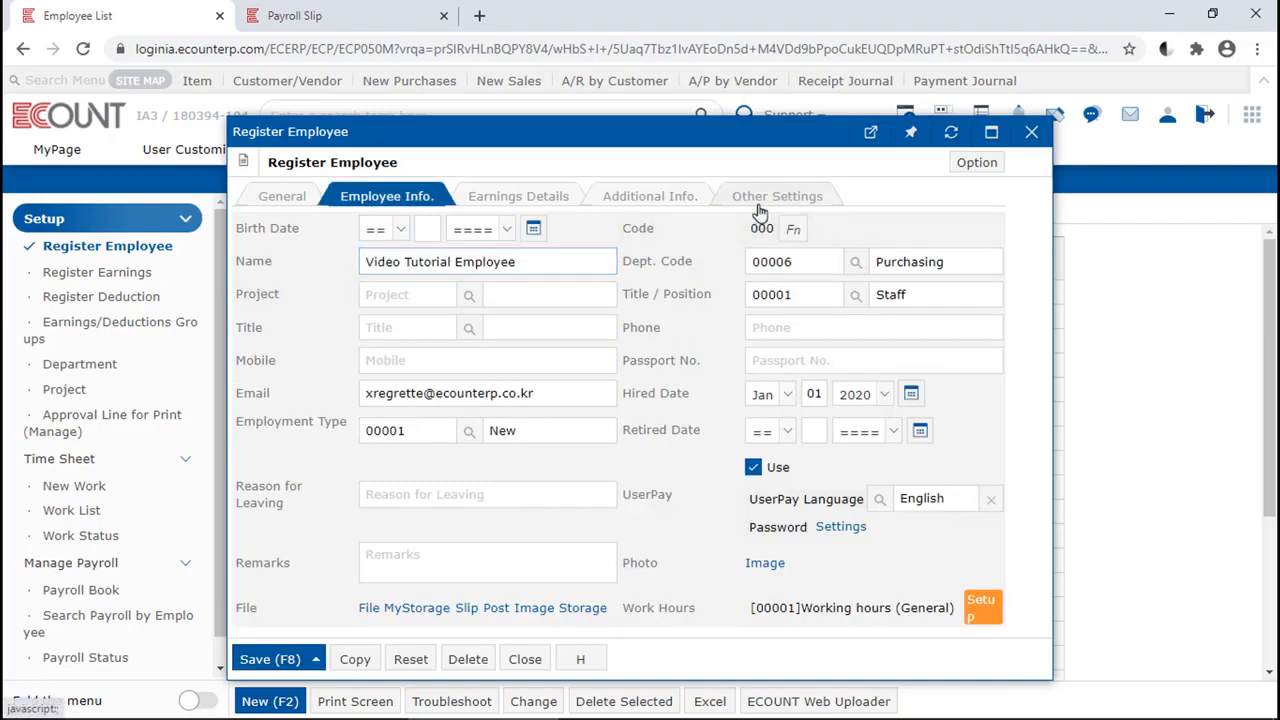
left_click(760, 208)
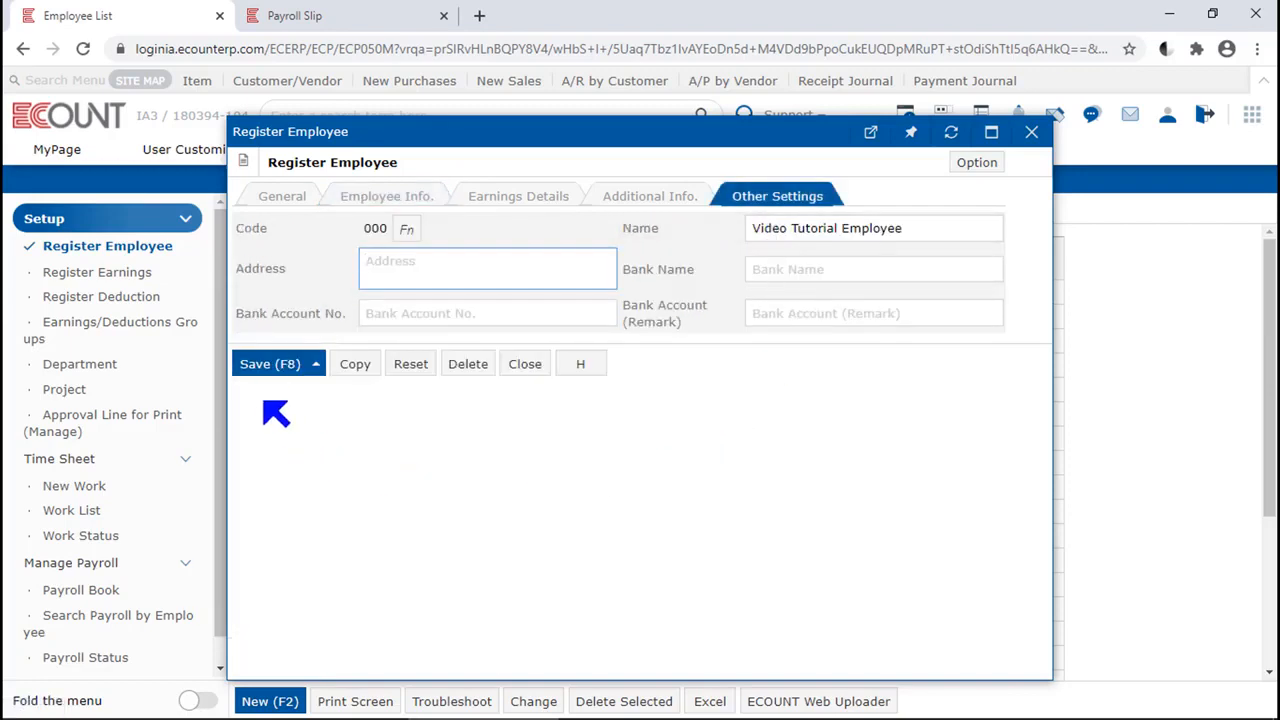
left_click(258, 370)
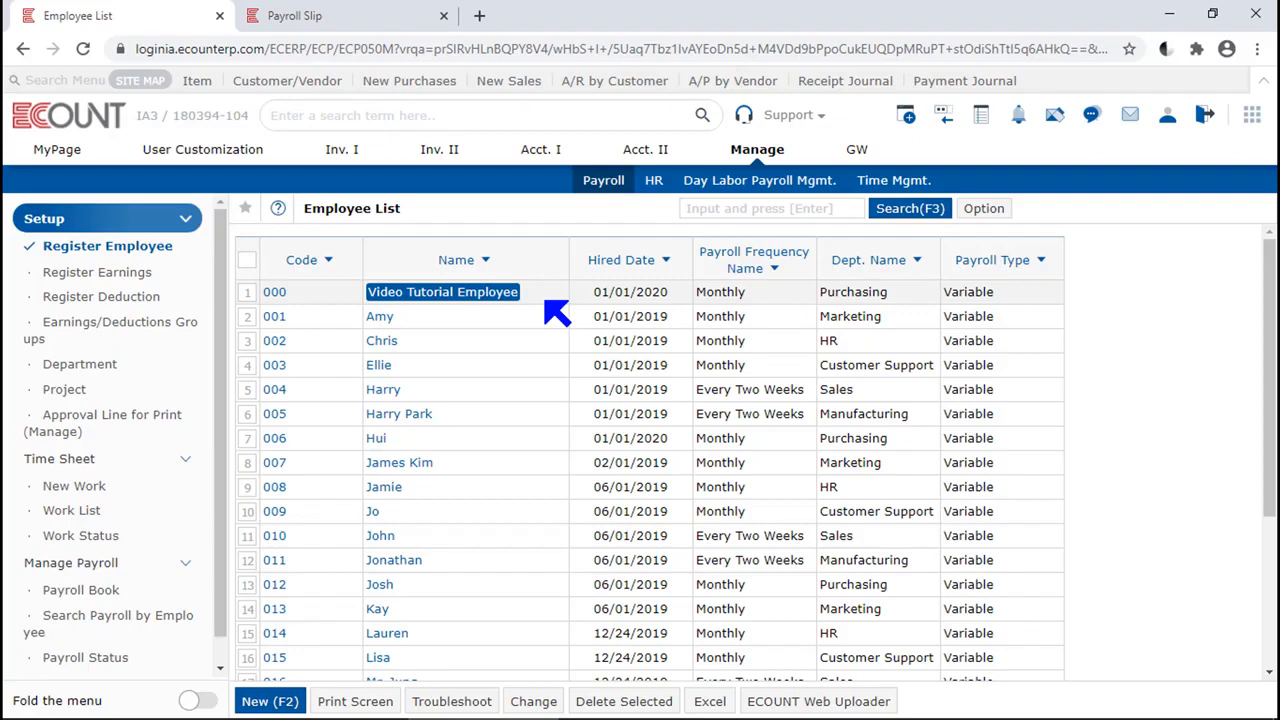
Open the Employee List's detailed search and examine its General filter fields.
left_click(893, 215)
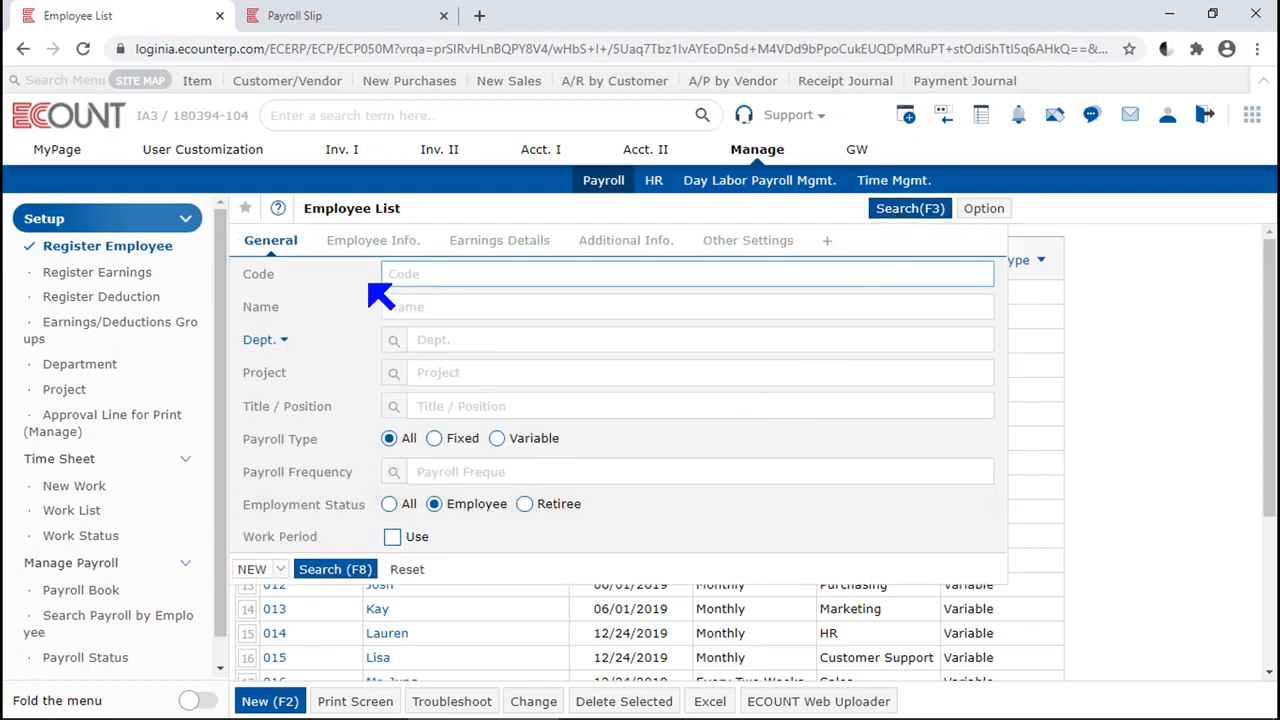
left_click(724, 485)
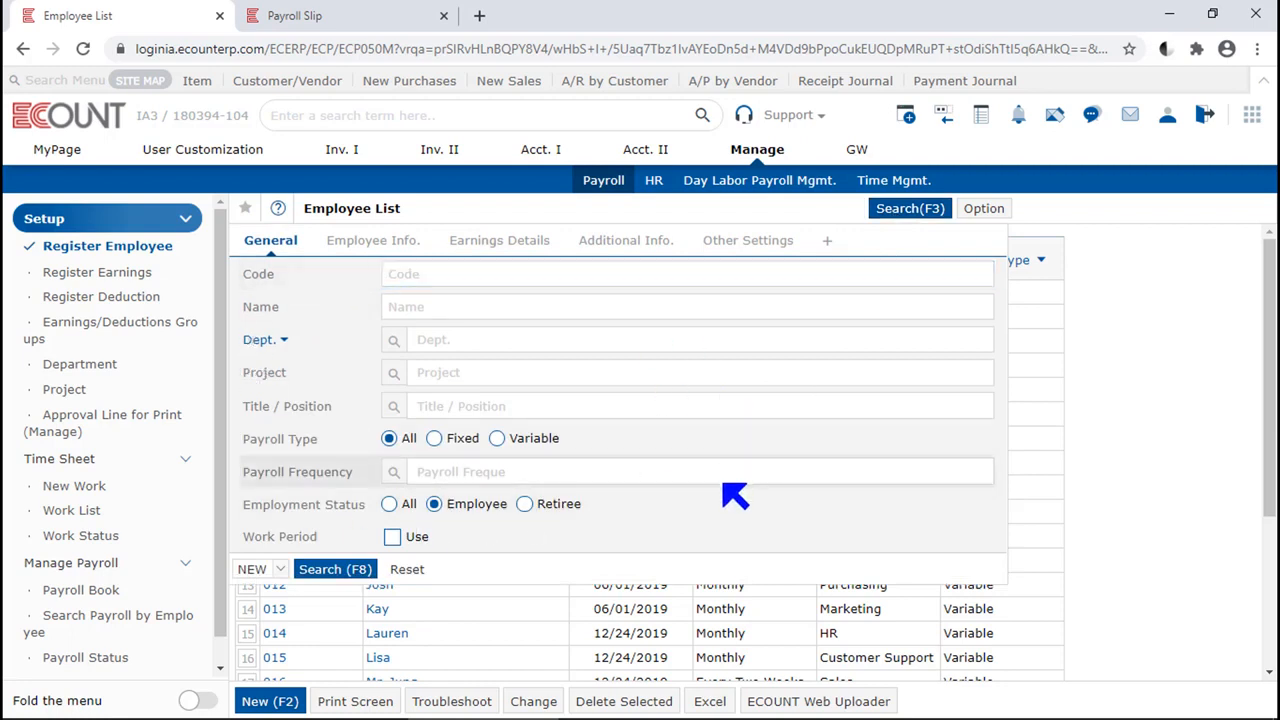